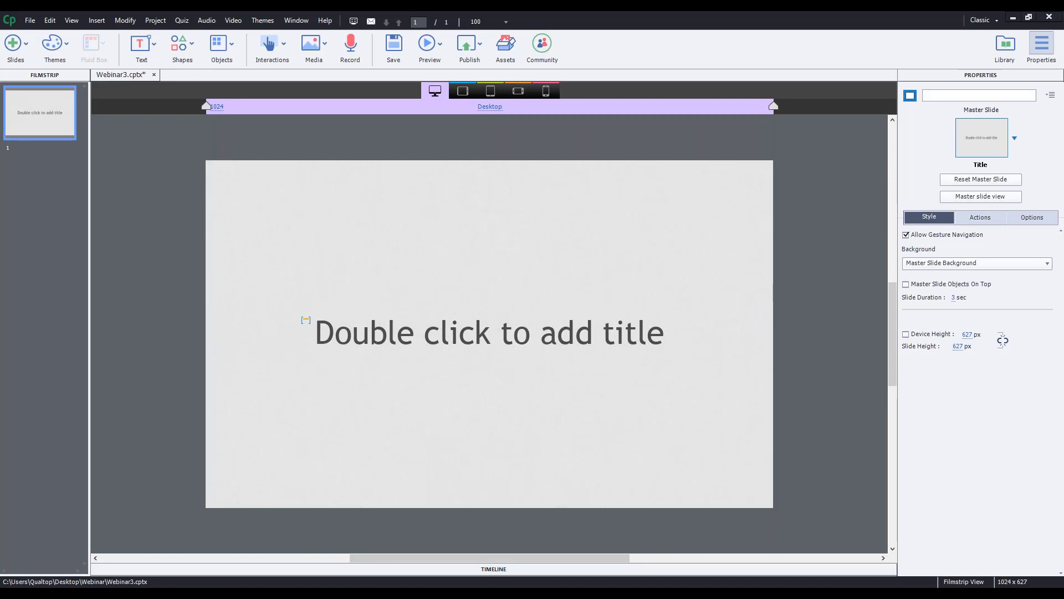
- Switch to the WebinarTemplate project and examine the Main Title, Title 2 and Subtitle text styles on its style guide slide
left_click_drag(445, 118, 523, 118)
double_click(523, 118)
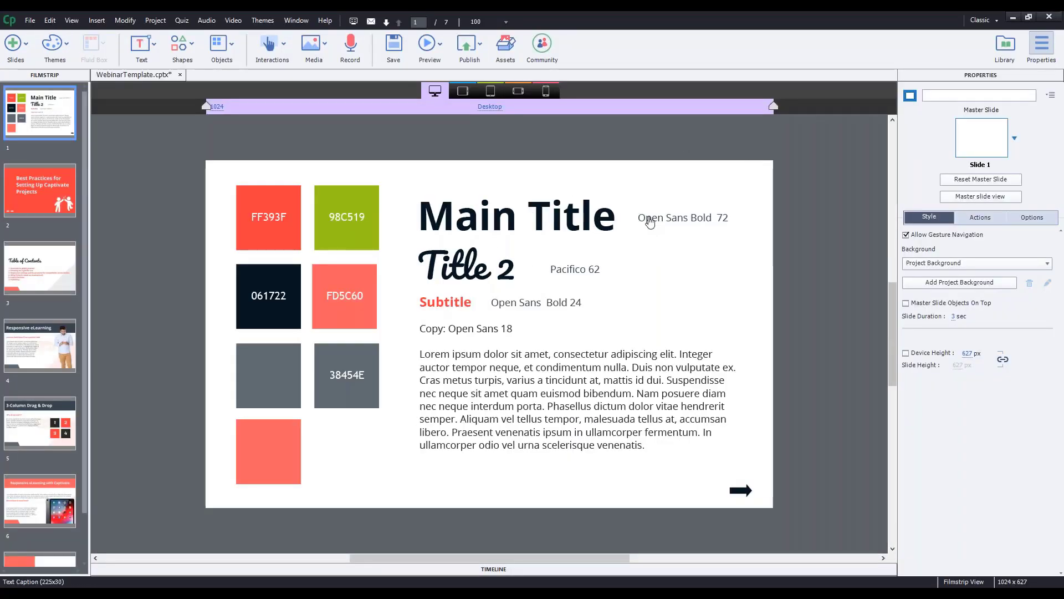
left_click(721, 239)
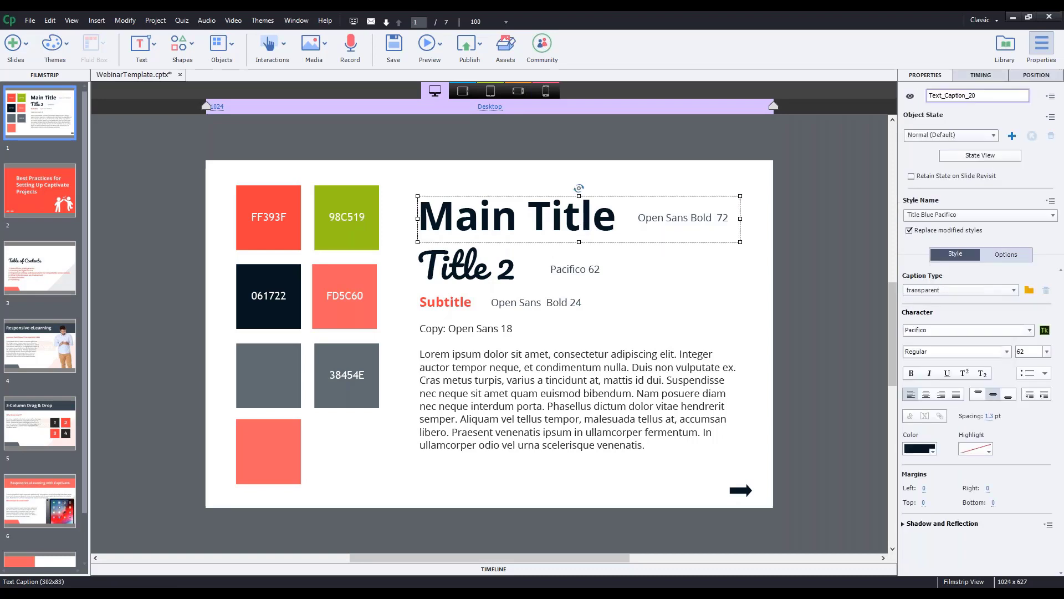
left_click(510, 269)
left_click(575, 272)
left_click(474, 310)
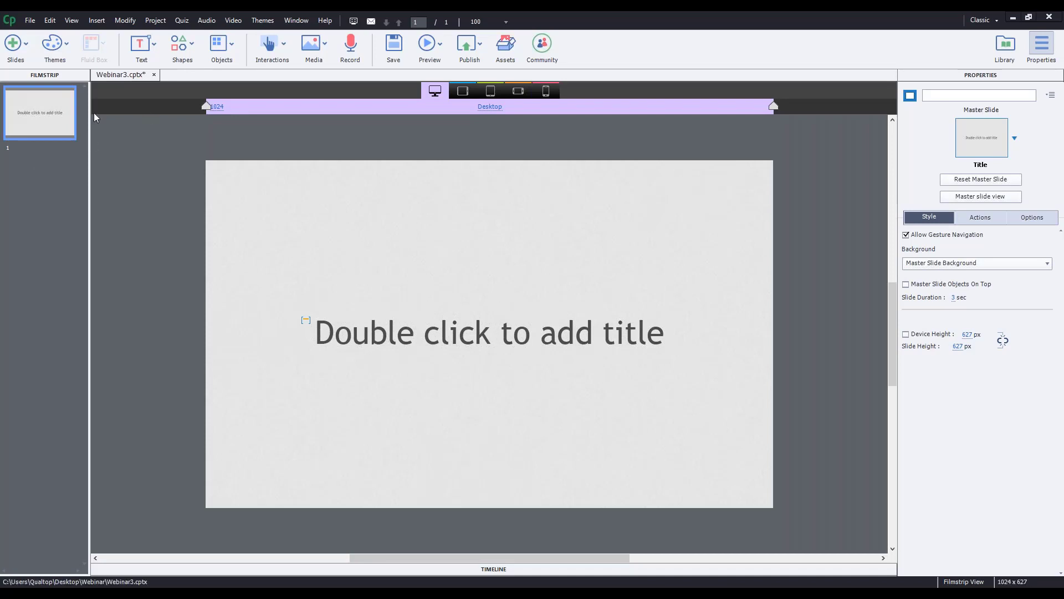
- Return to the Webinar3 project, inspect the title placeholder's properties and expand the timeline
left_click(357, 252)
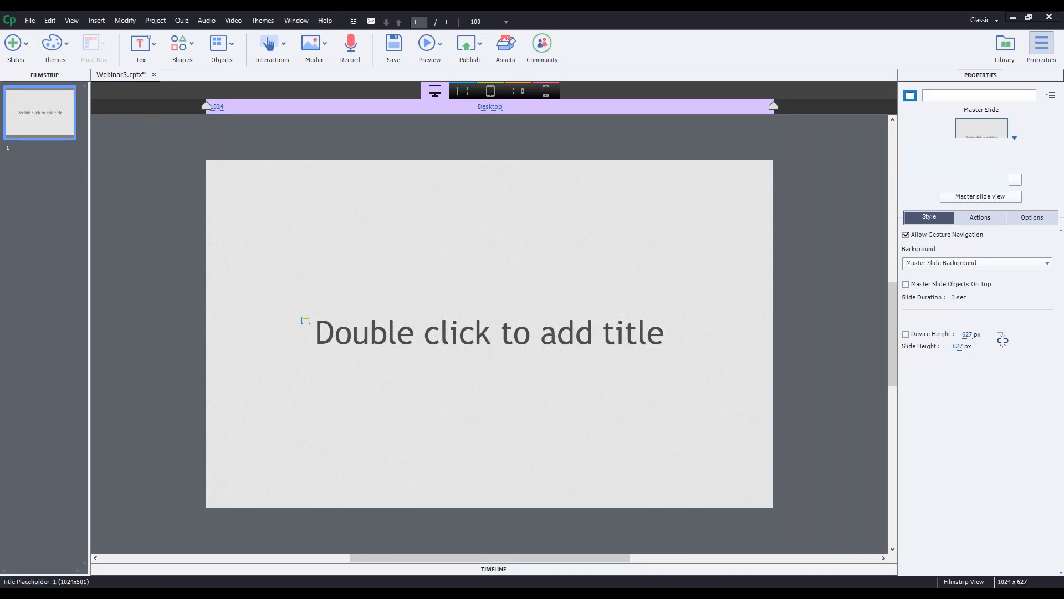
left_click(438, 323)
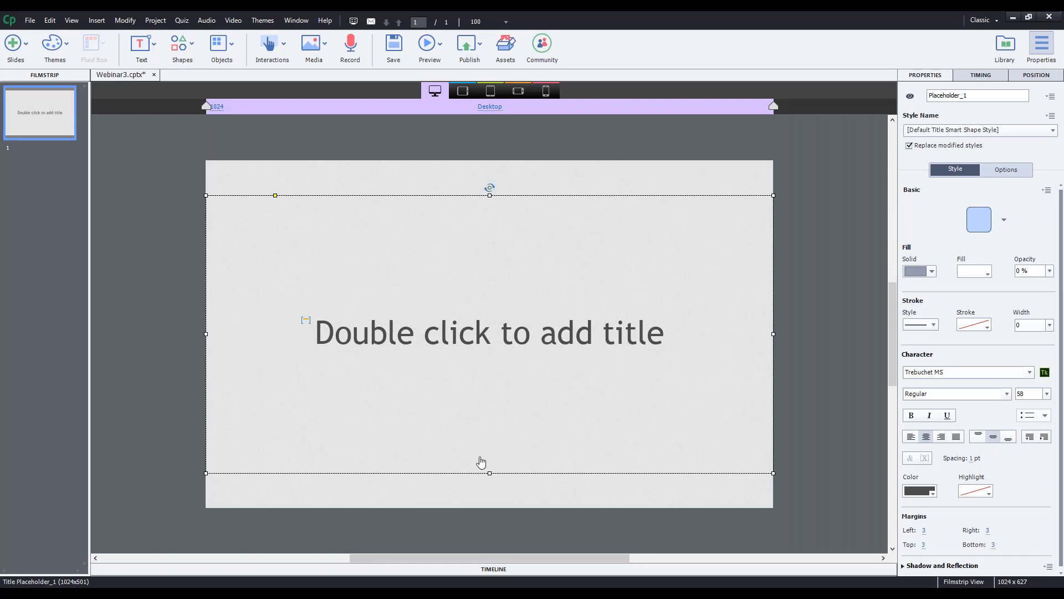
left_click(501, 568)
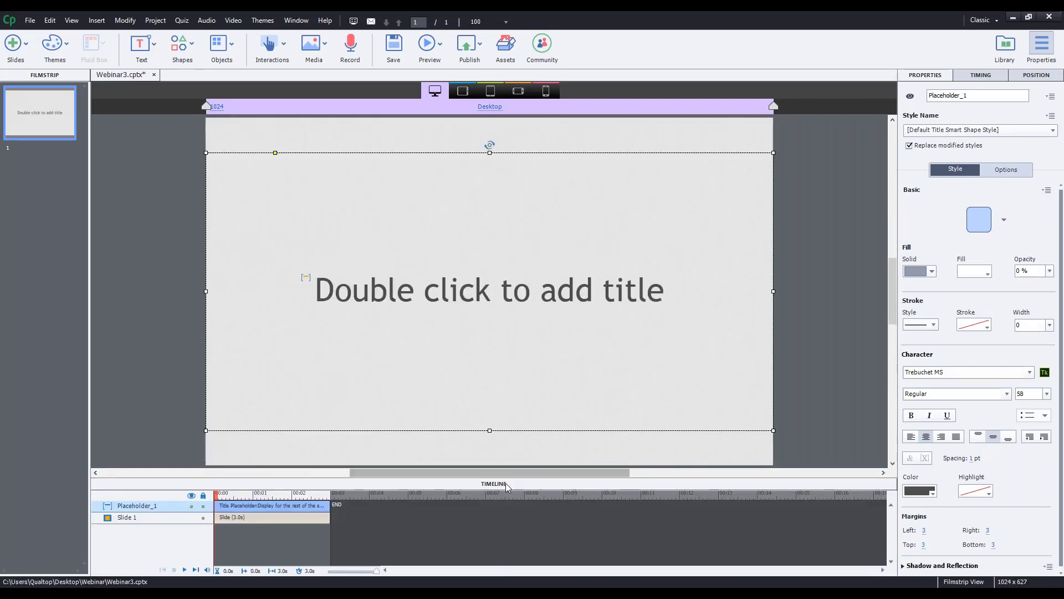
left_click(795, 430)
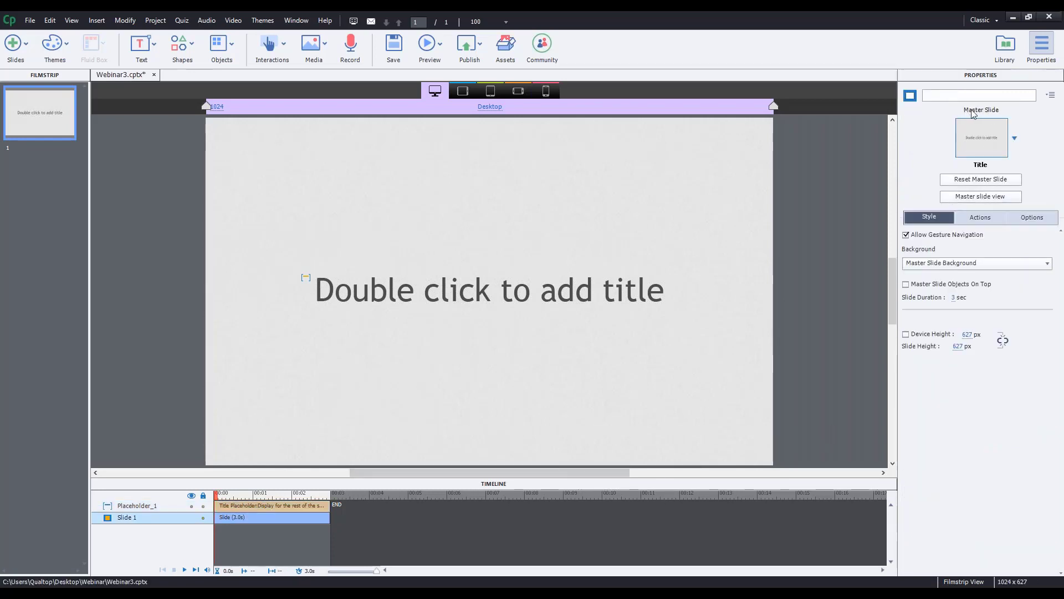
- Enter the master slide view and open the Title master slide
left_click(1004, 195)
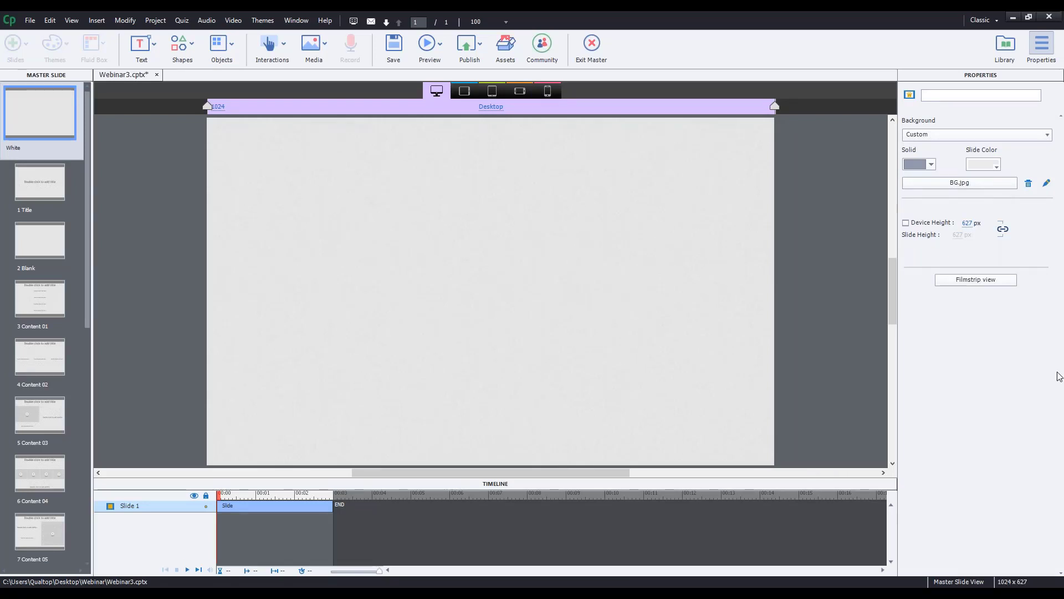
left_click(62, 182)
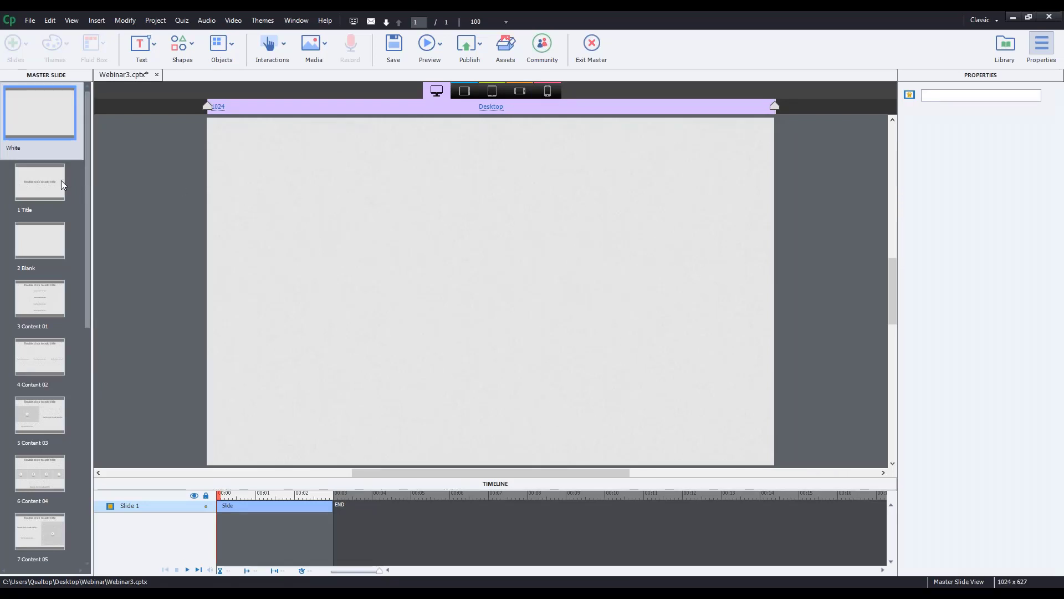
key("Down")
key("Up")
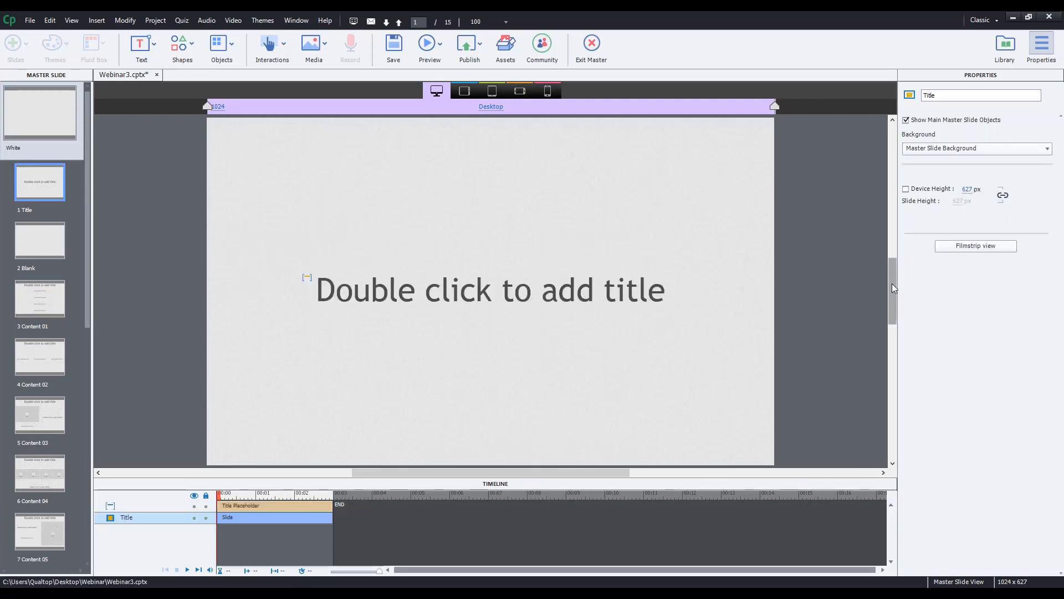
left_click_drag(892, 284, 893, 284)
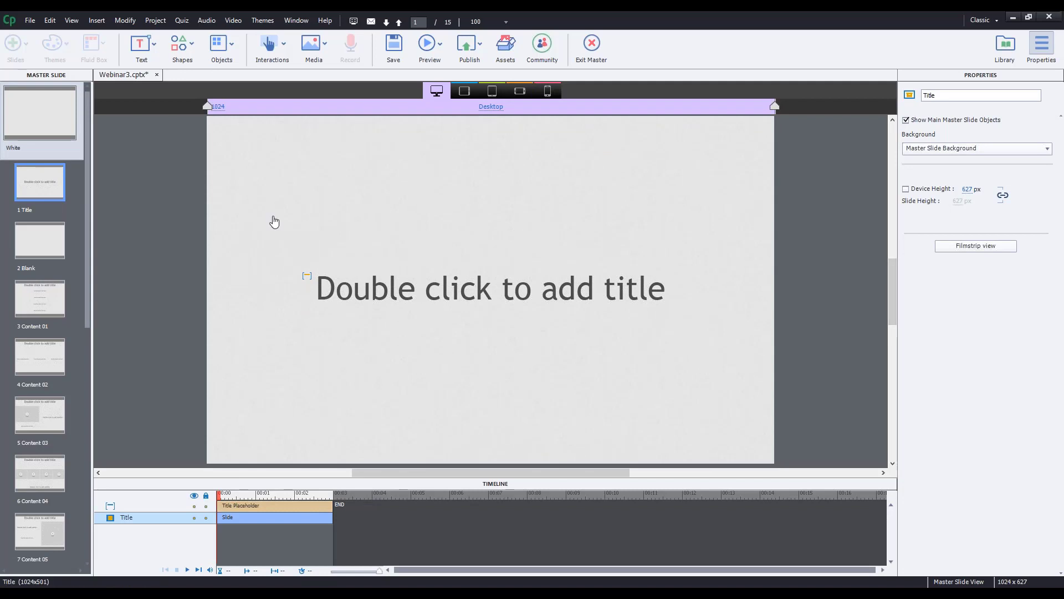
- Select the title placeholder on the Title master slide to show its style properties
left_click(271, 218)
left_click(537, 173)
left_click(507, 136)
left_click(700, 268)
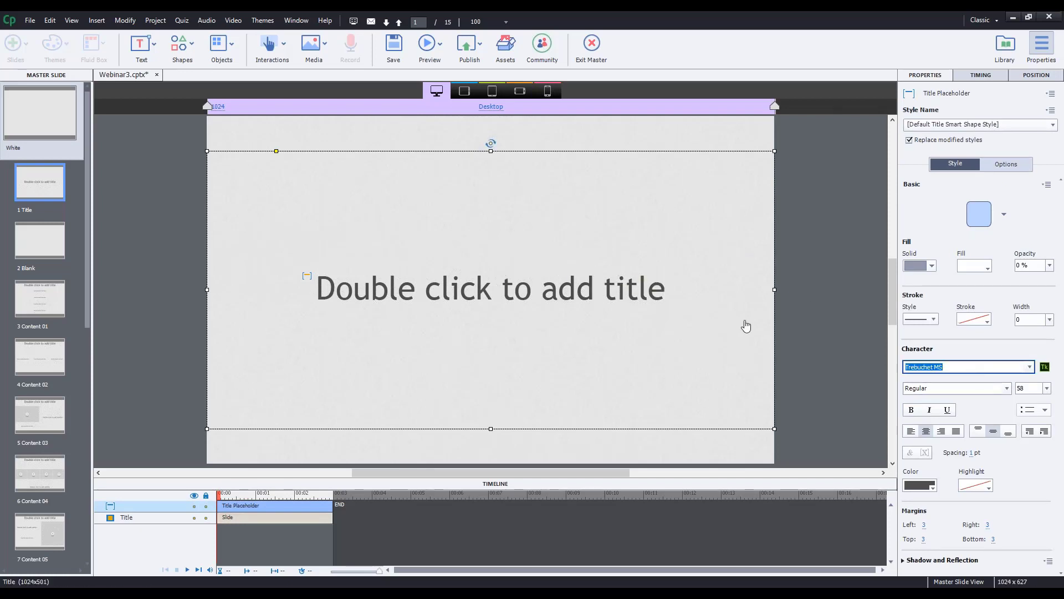
left_click(808, 307)
left_click(745, 292)
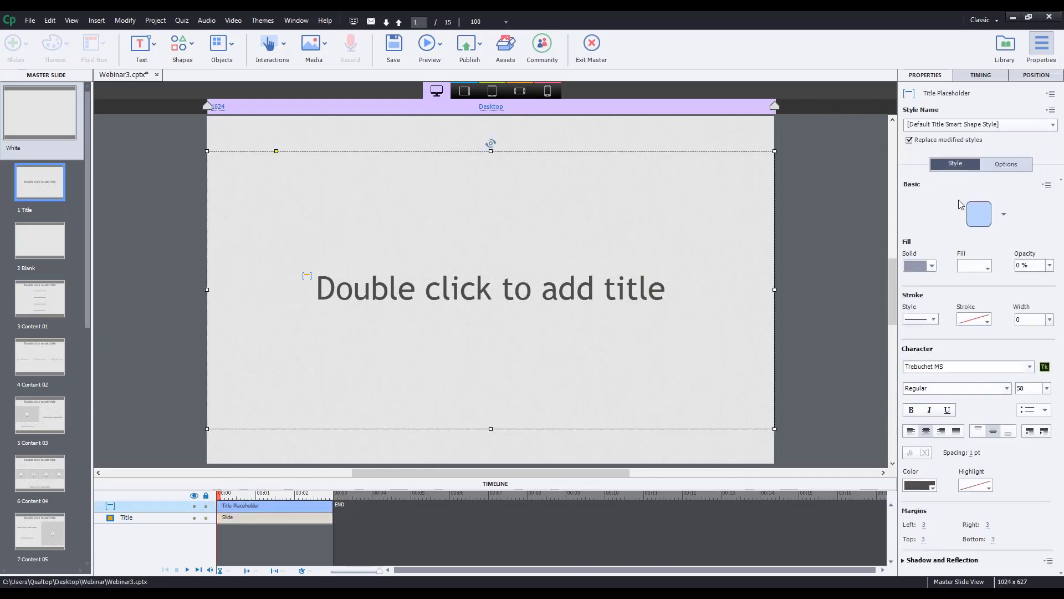
- Try the default Subtitle, Success, Failure and Hint shape styles on the title placeholder and restore the Default Title Smart Shape Style
left_click(992, 124)
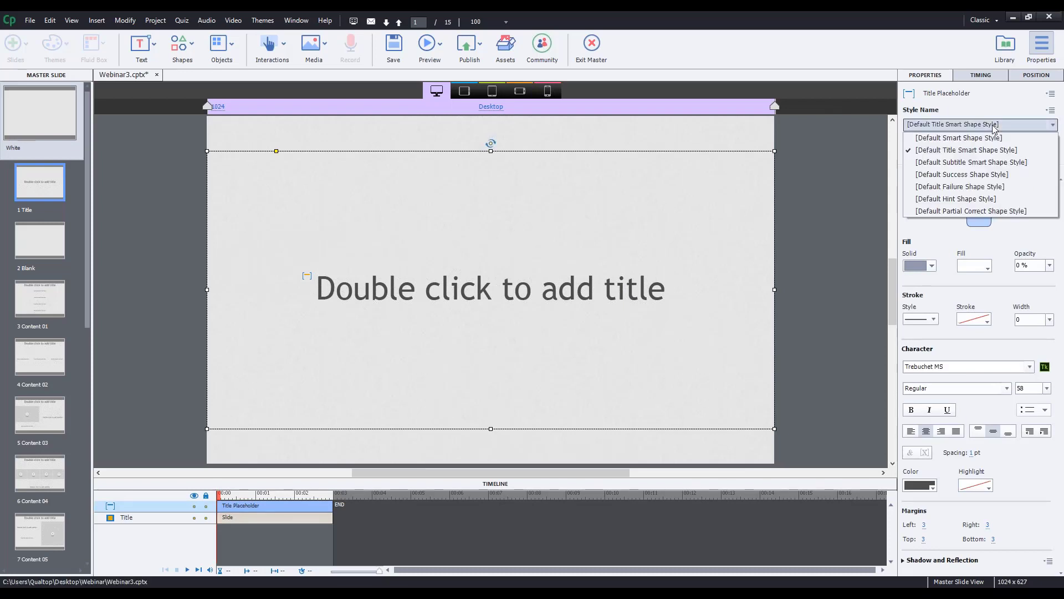
left_click(981, 163)
left_click(964, 124)
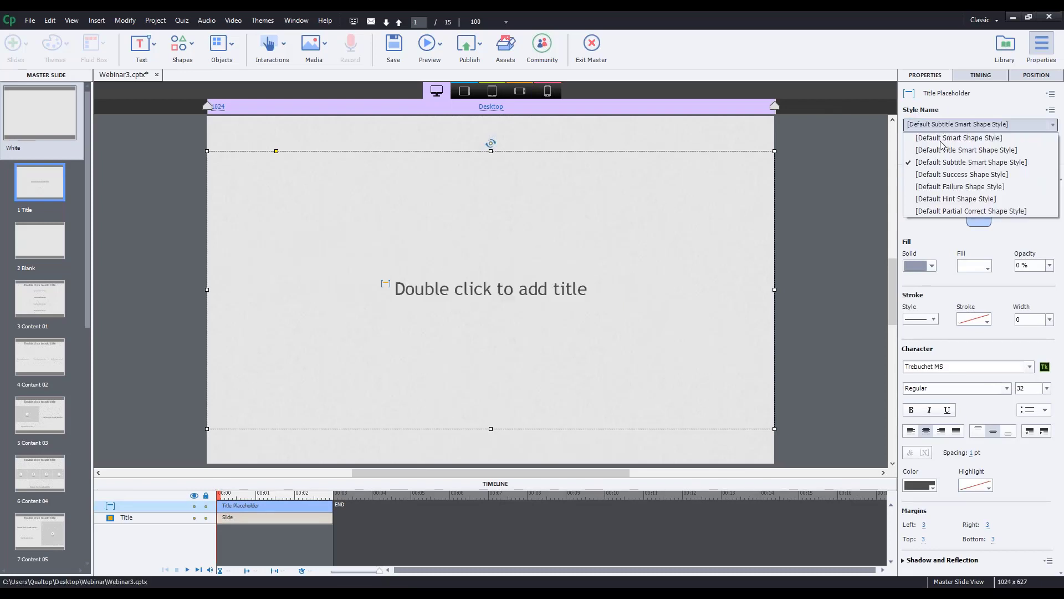
left_click(945, 177)
left_click(965, 124)
left_click(946, 187)
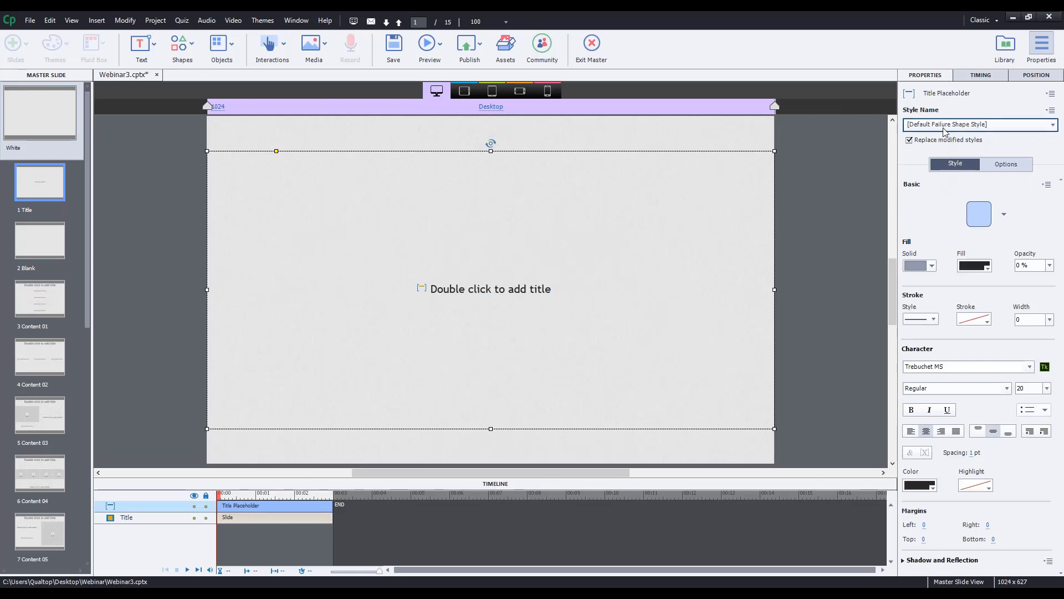
left_click(943, 127)
left_click(942, 199)
left_click(937, 127)
left_click(936, 138)
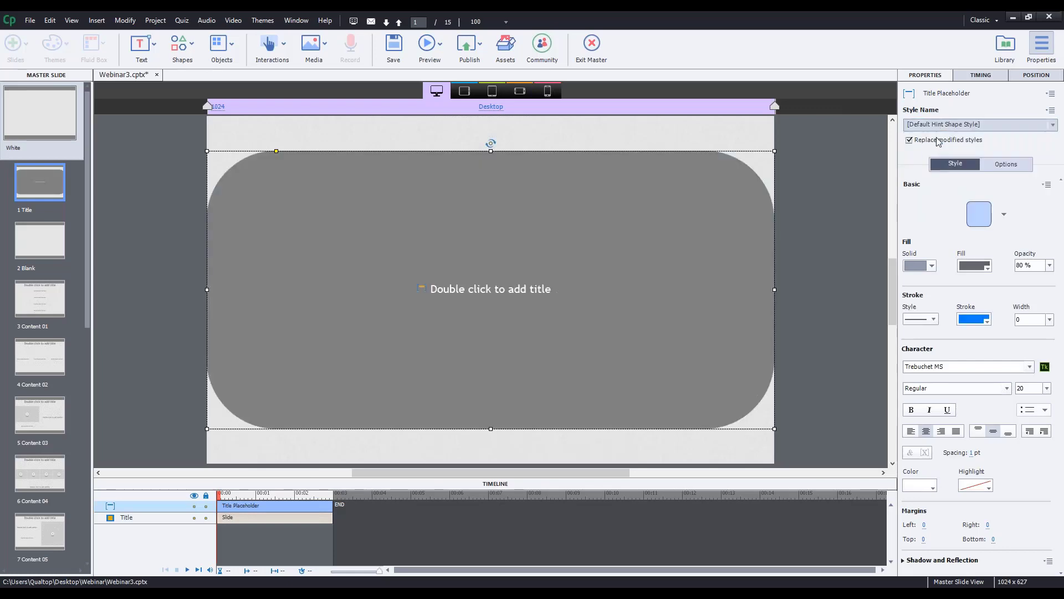
left_click(942, 126)
left_click(941, 150)
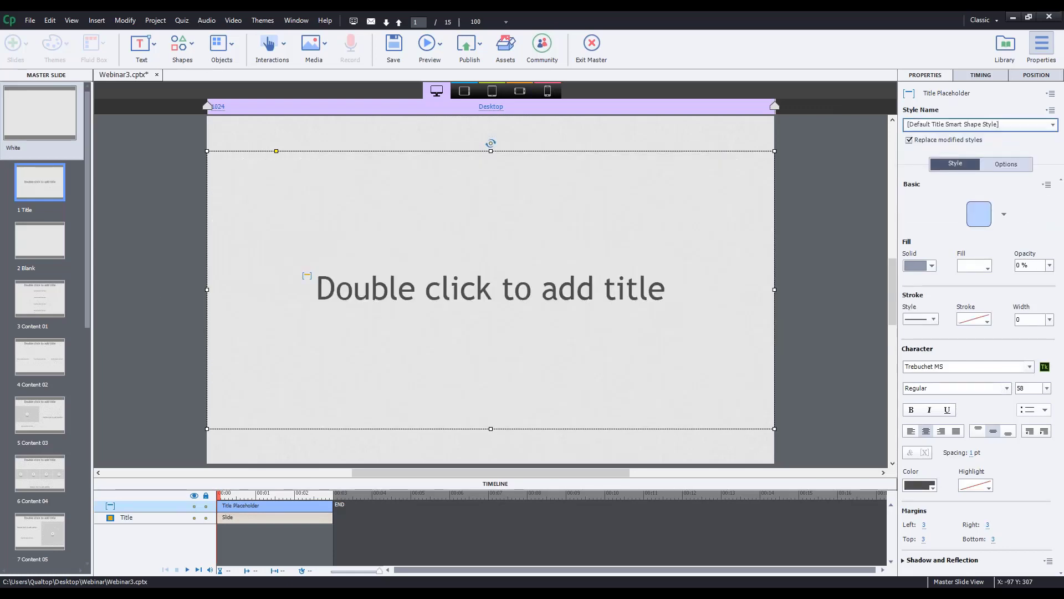
- Shorten the title placeholder to about 1024 x 356 px and set its font to Open Sans Bold
left_click_drag(491, 428, 491, 348)
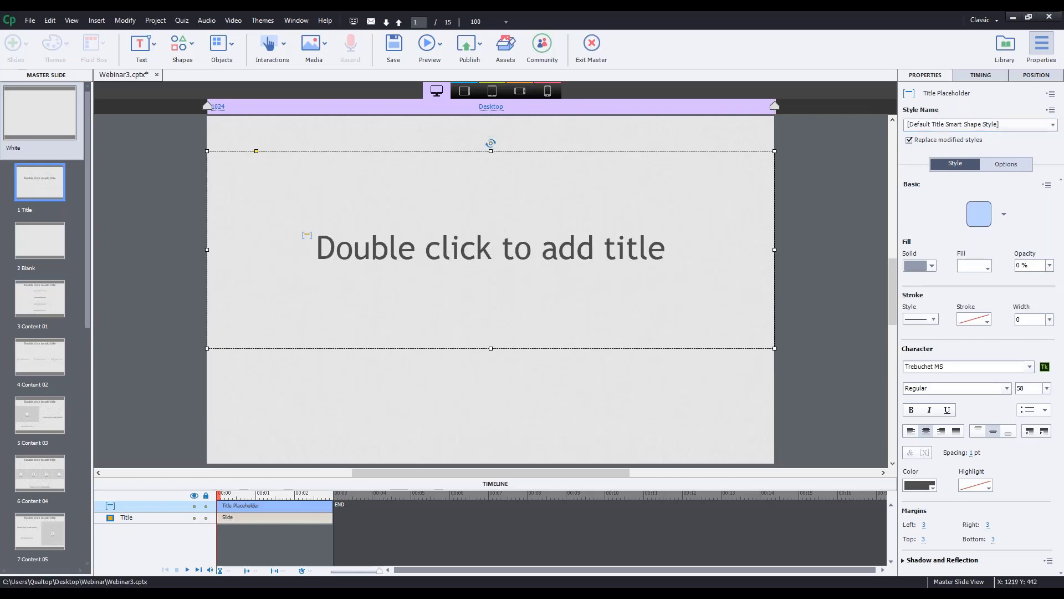
left_click(947, 366)
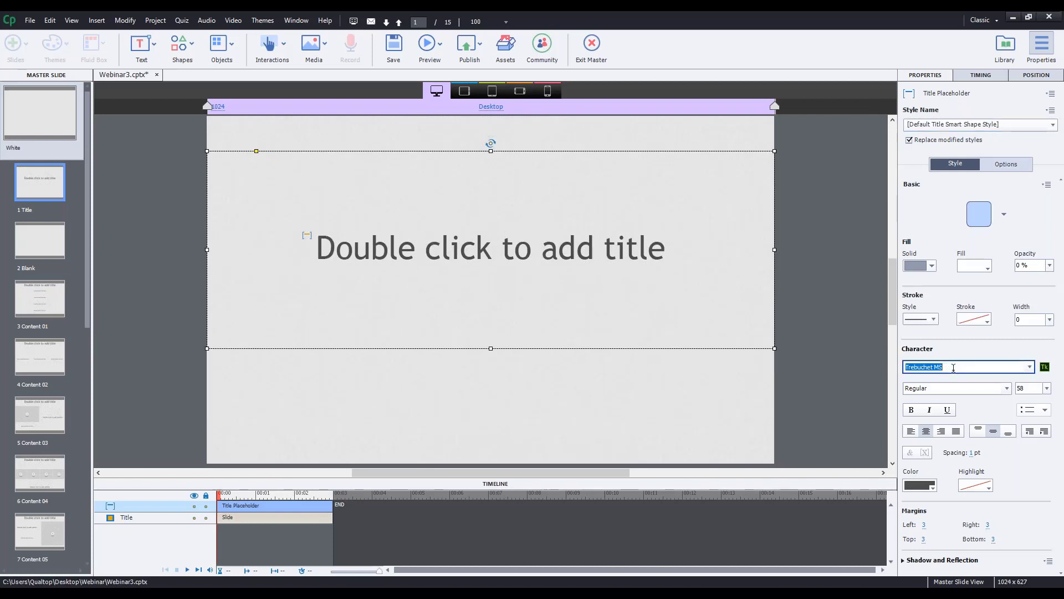
type("Open Sans")
left_click(816, 374)
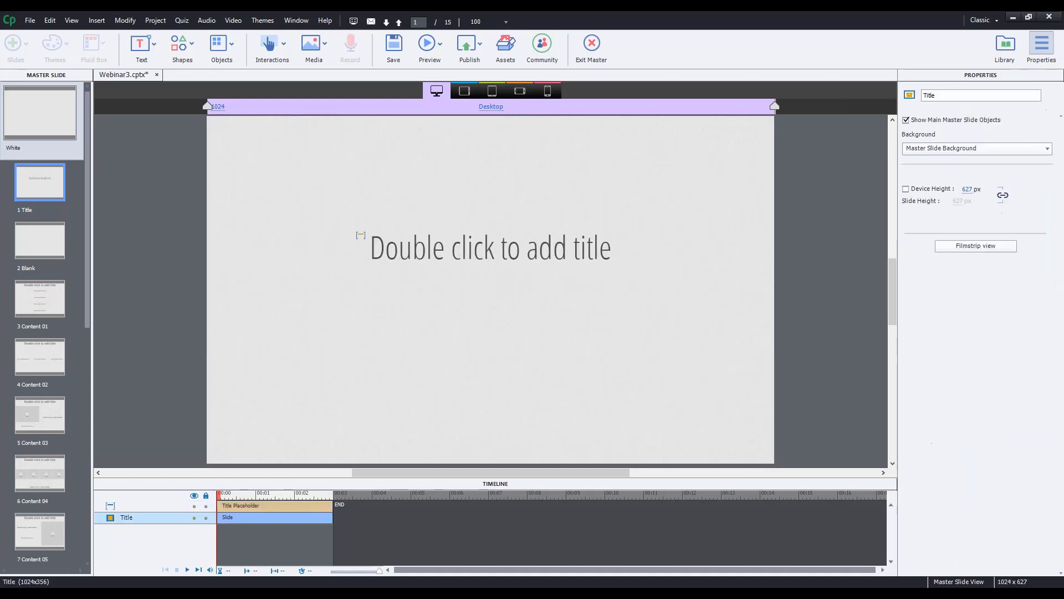
left_click(491, 247)
left_click(1007, 388)
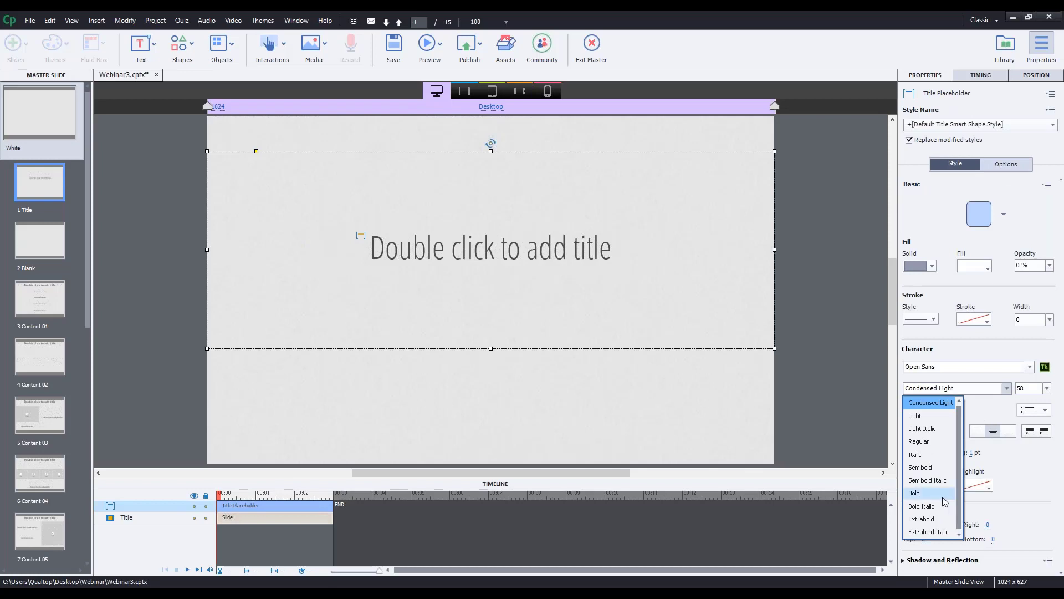
left_click(962, 477)
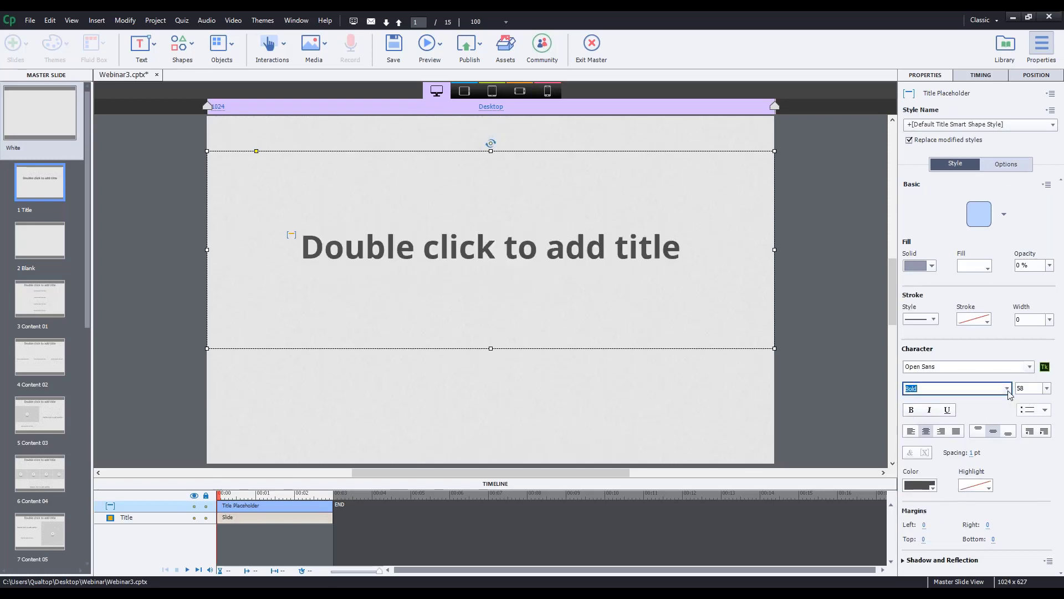
- Set the title placeholder's text color to the very dark navy swatch among the recent colors
left_click(918, 485)
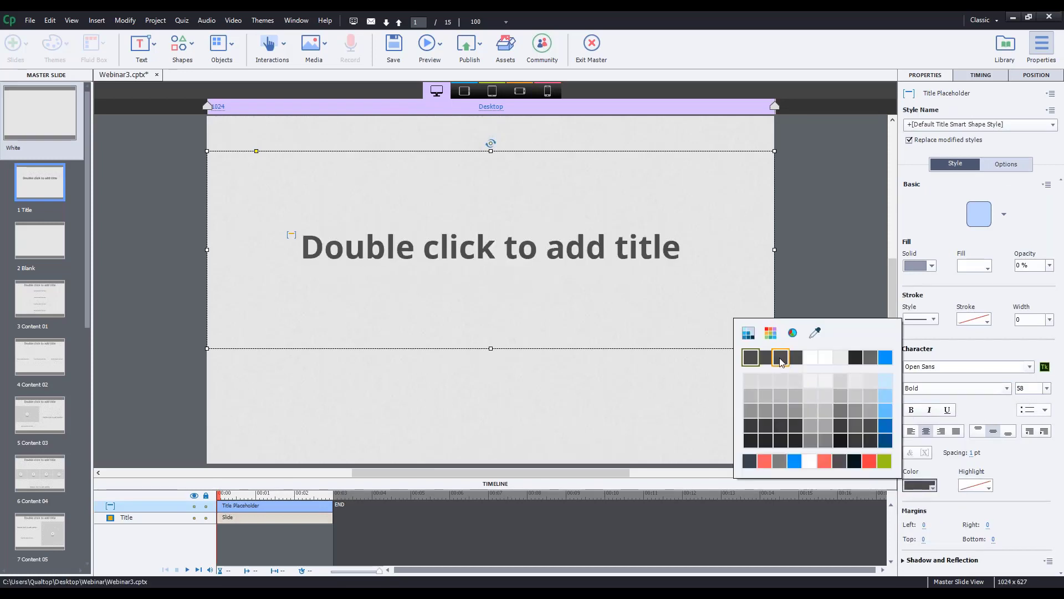
left_click(770, 332)
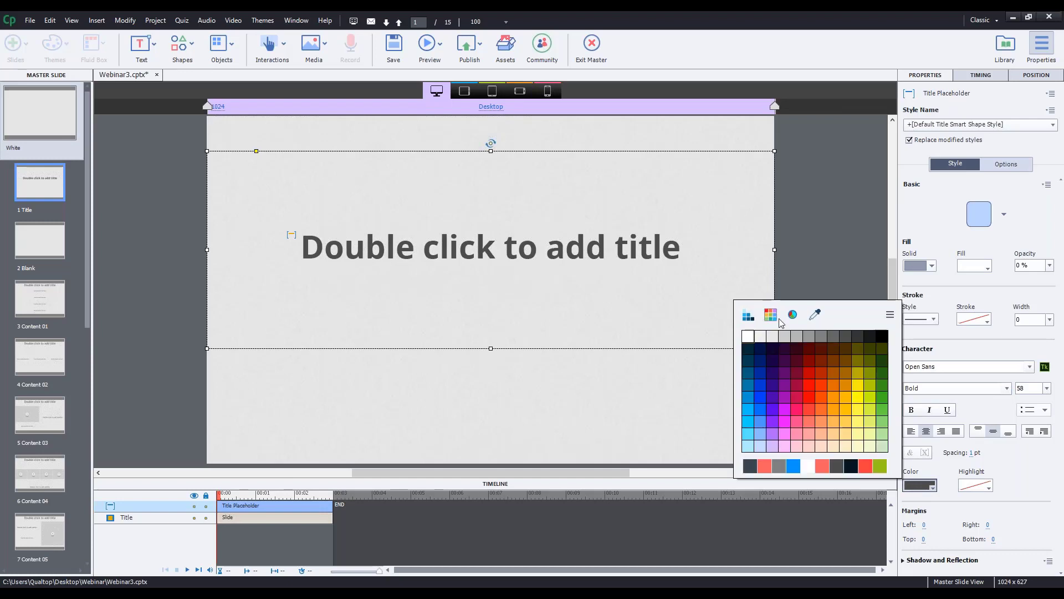
left_click(749, 315)
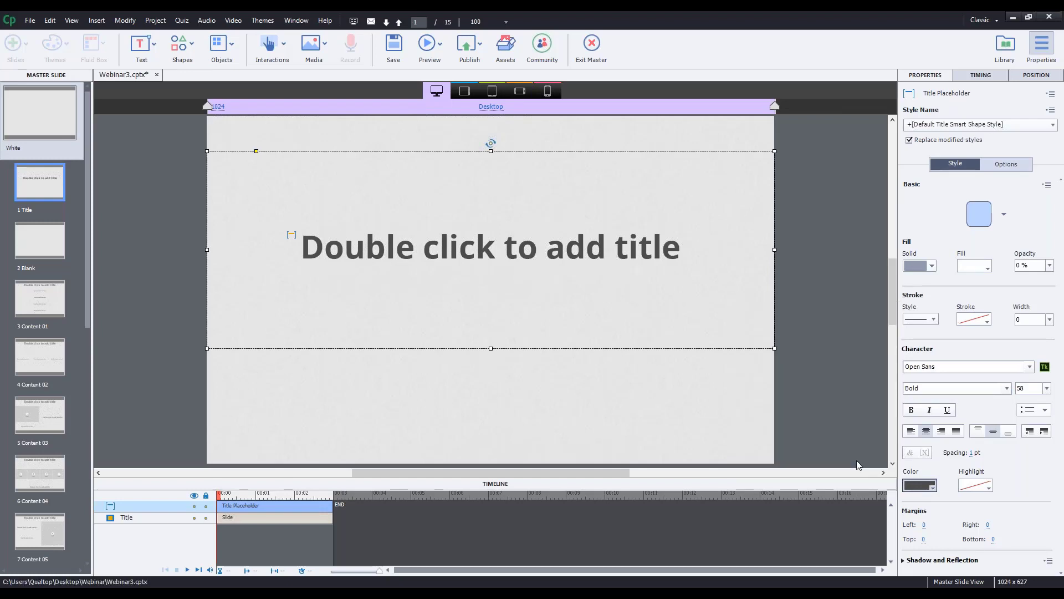
left_click(854, 461)
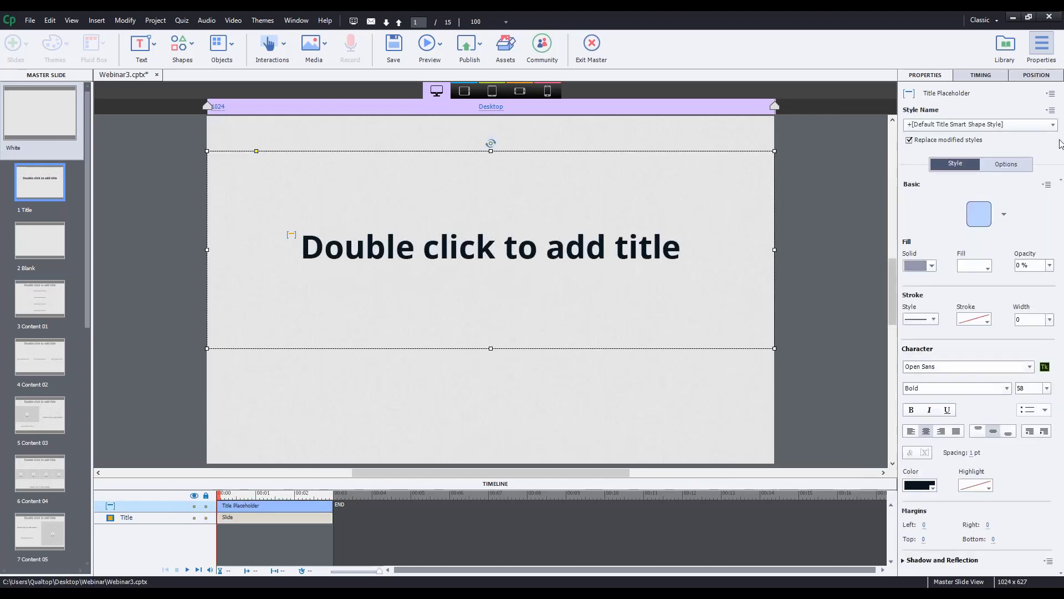
- Save the title placeholder's formatting as a new object style named Main Title
left_click(1049, 111)
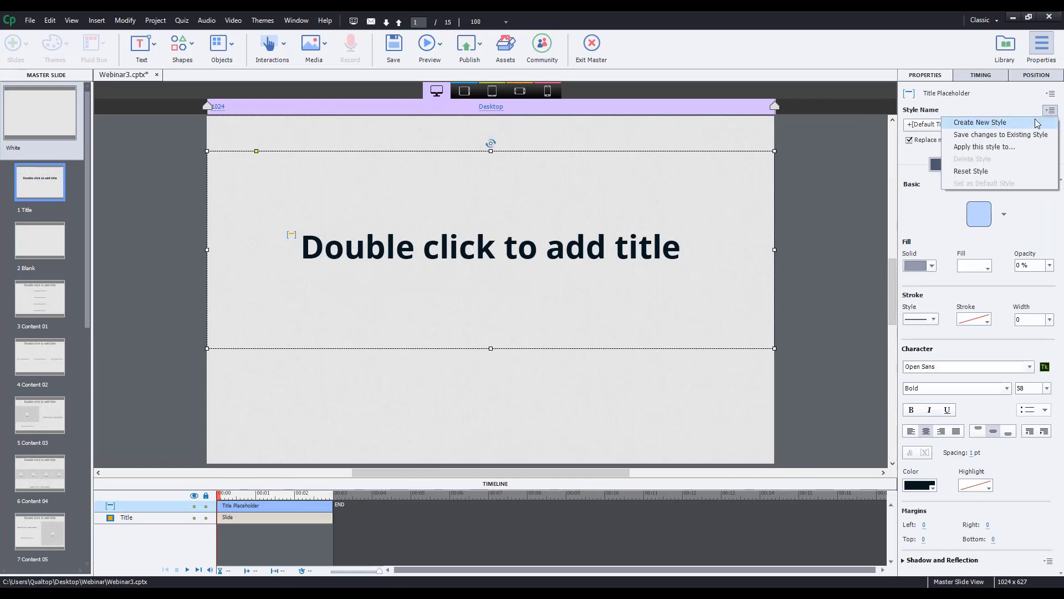
left_click(1049, 111)
left_click(1048, 110)
left_click(1042, 122)
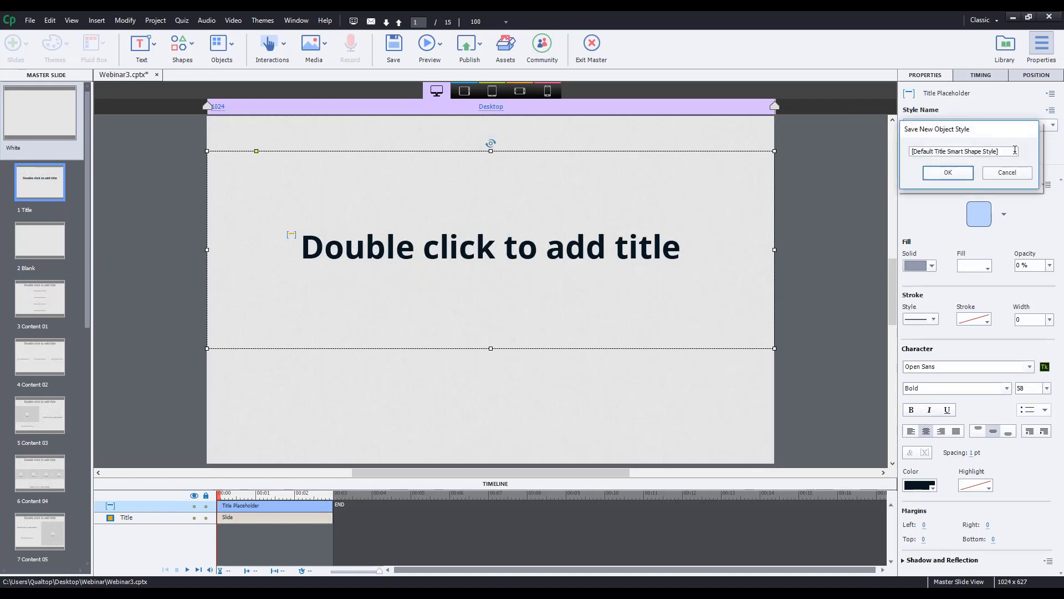
left_click(1015, 150)
type("Main Title")
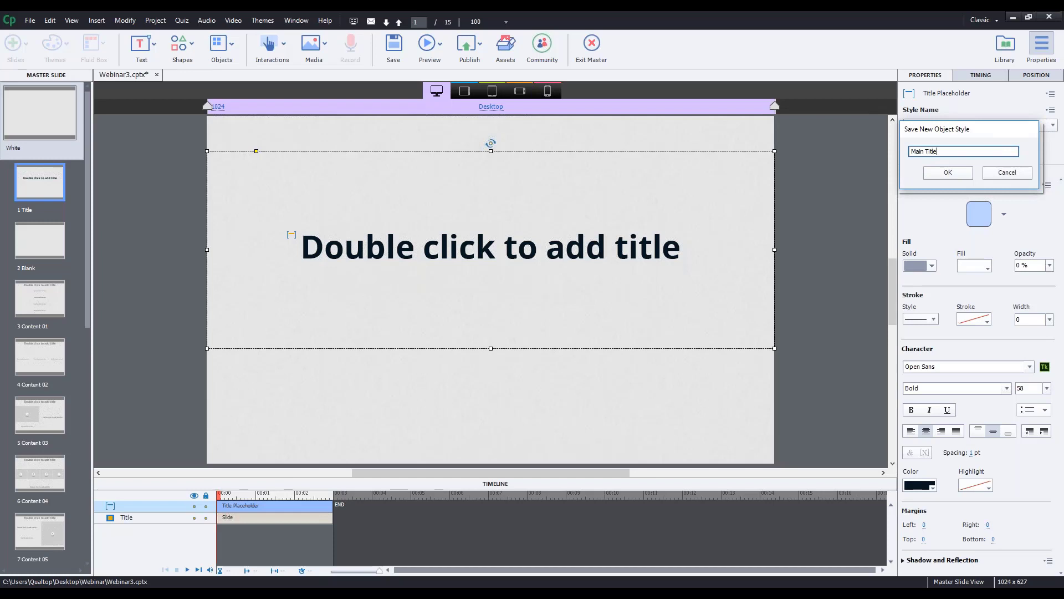
left_click(947, 172)
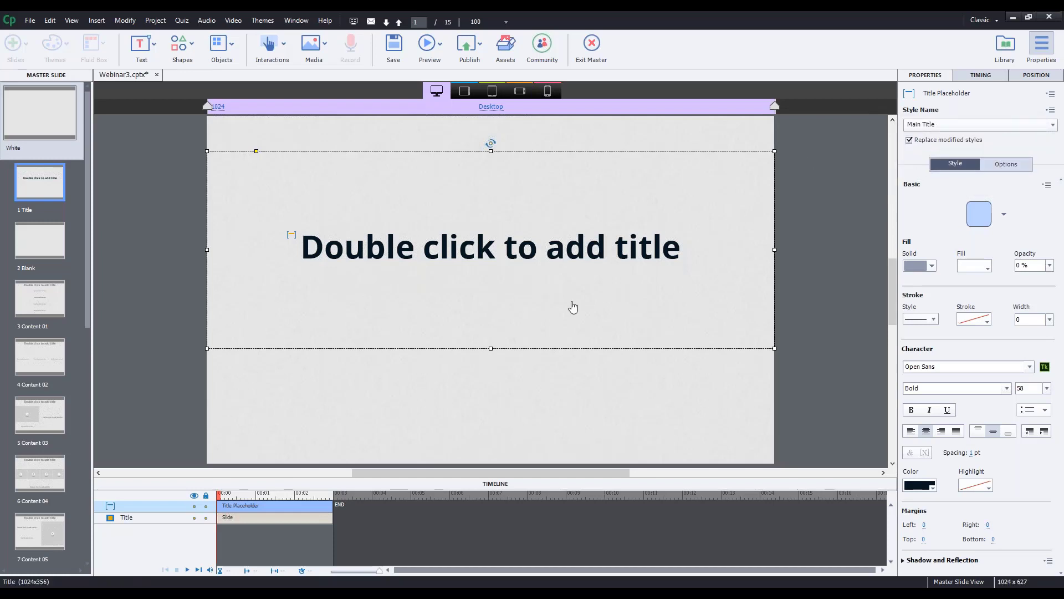
- Resize the title placeholder into a shallow full-width band across the upper part of the Title master slide
left_click_drag(490, 348, 491, 266)
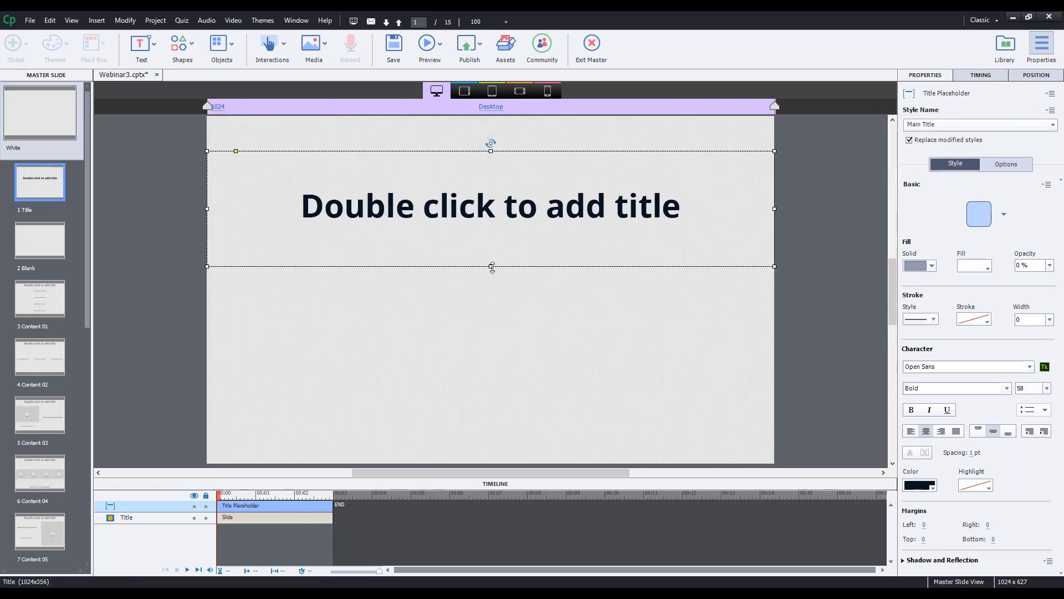
left_click_drag(491, 151, 491, 140)
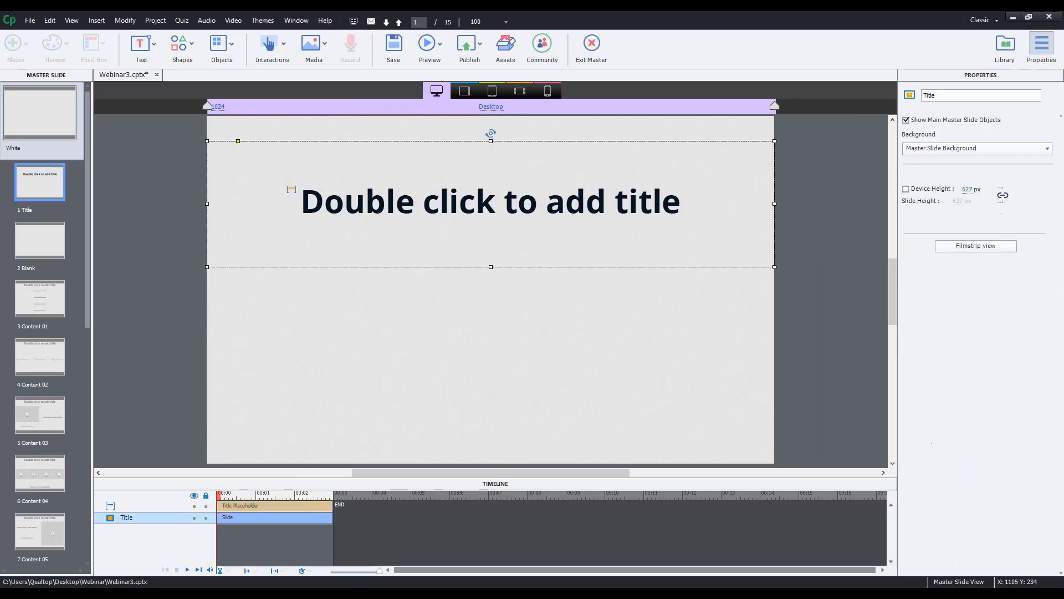
left_click(806, 242)
- View the Blank master slide and return to the Title master slide
left_click(59, 237)
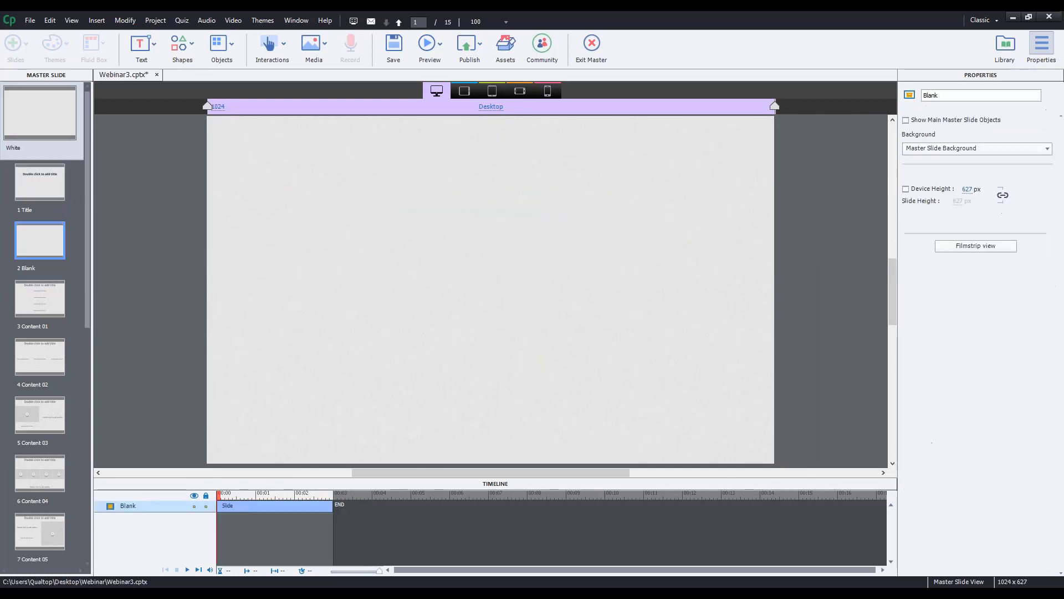
left_click(47, 200)
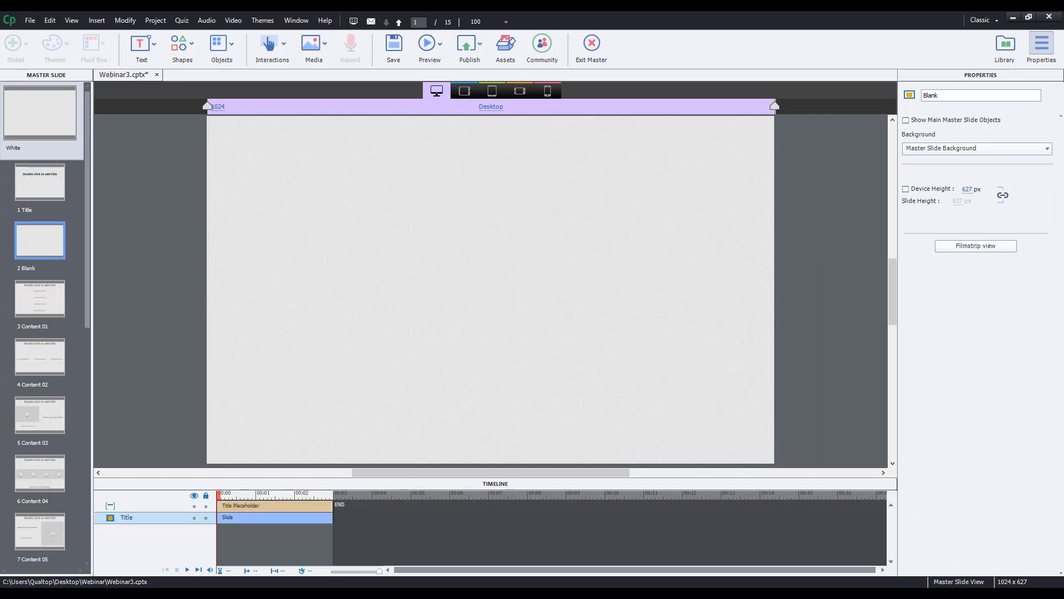
- Extend the title placeholder to the Title master slide's top edge and shorten it from its bottom edge
left_click(47, 230)
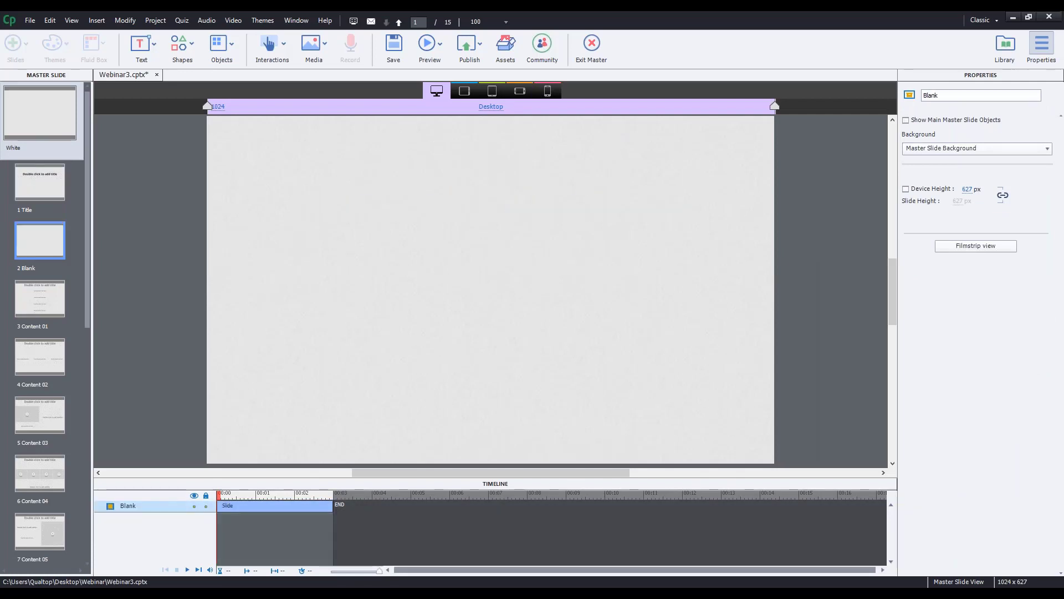
left_click(55, 192)
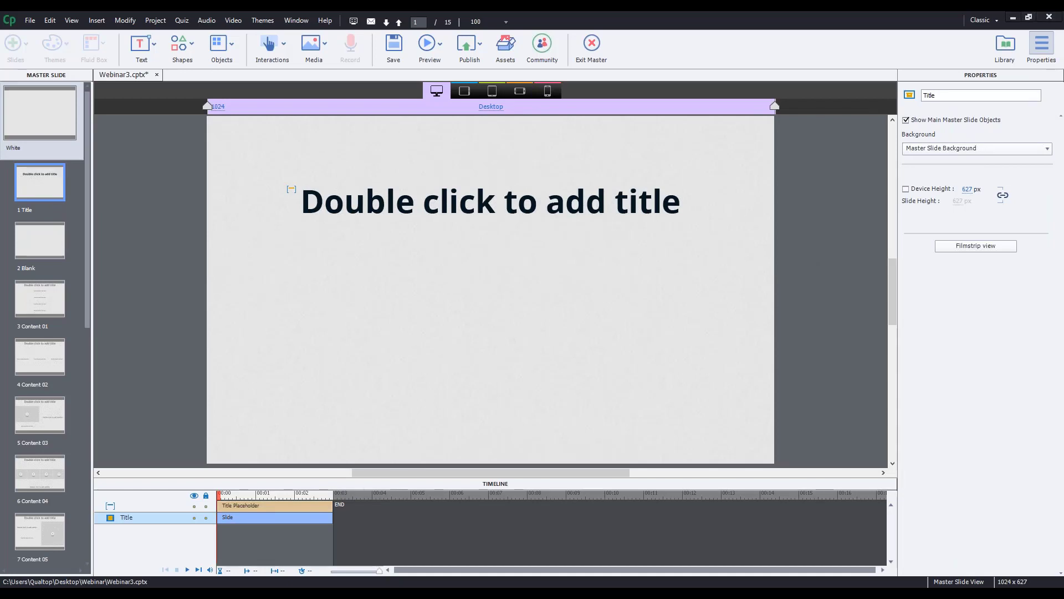
left_click(426, 222)
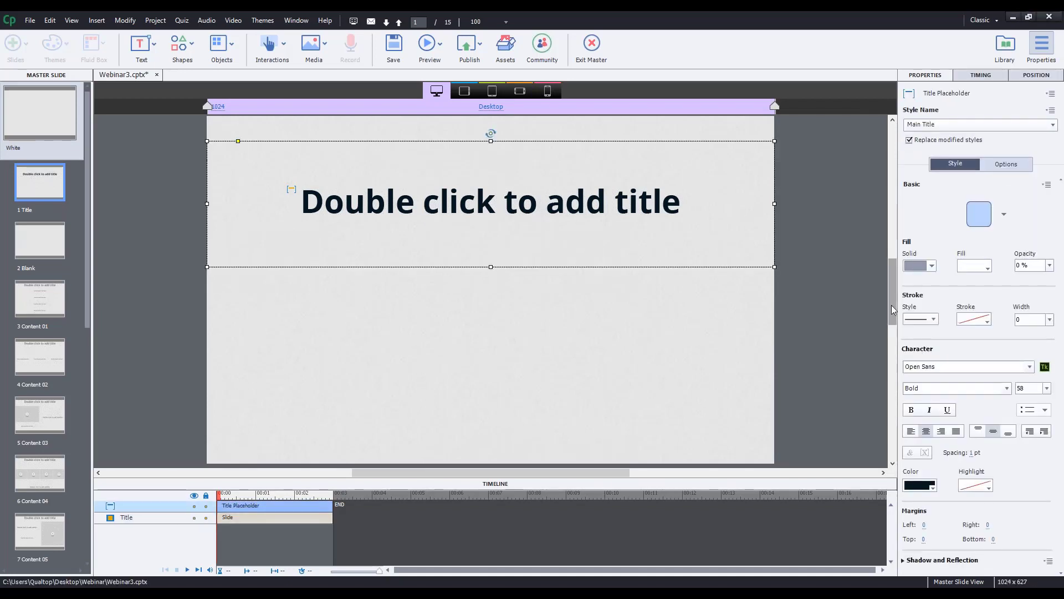
left_click_drag(892, 308, 890, 281)
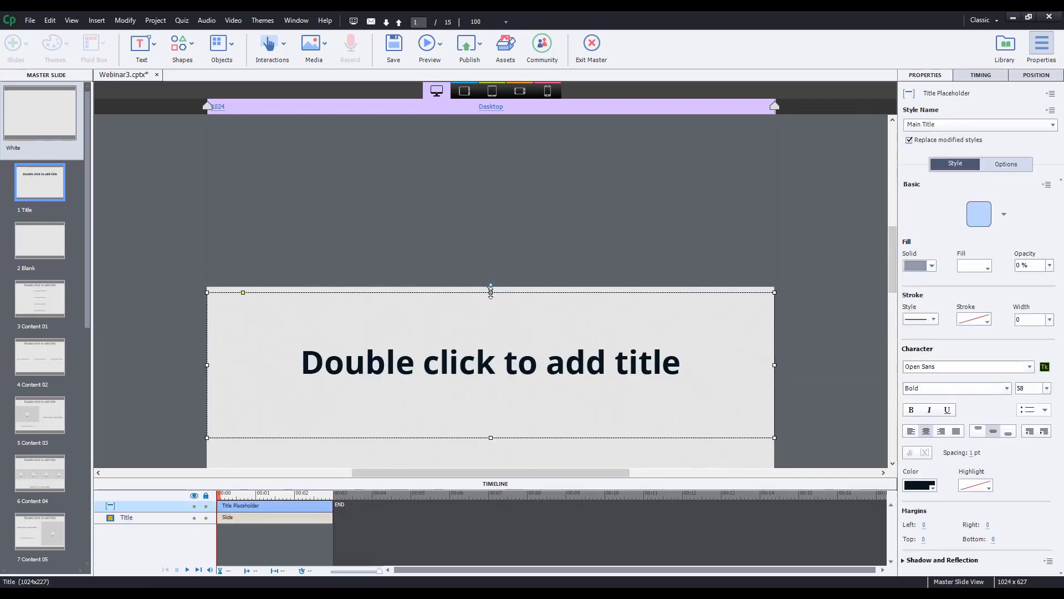
left_click_drag(490, 292, 491, 287)
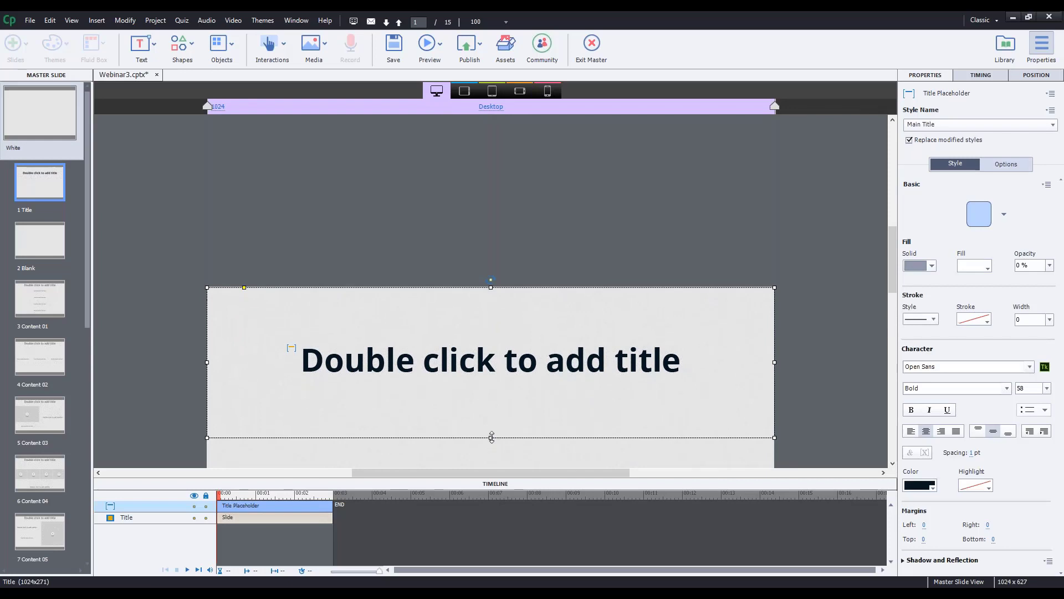
left_click_drag(491, 437, 491, 398)
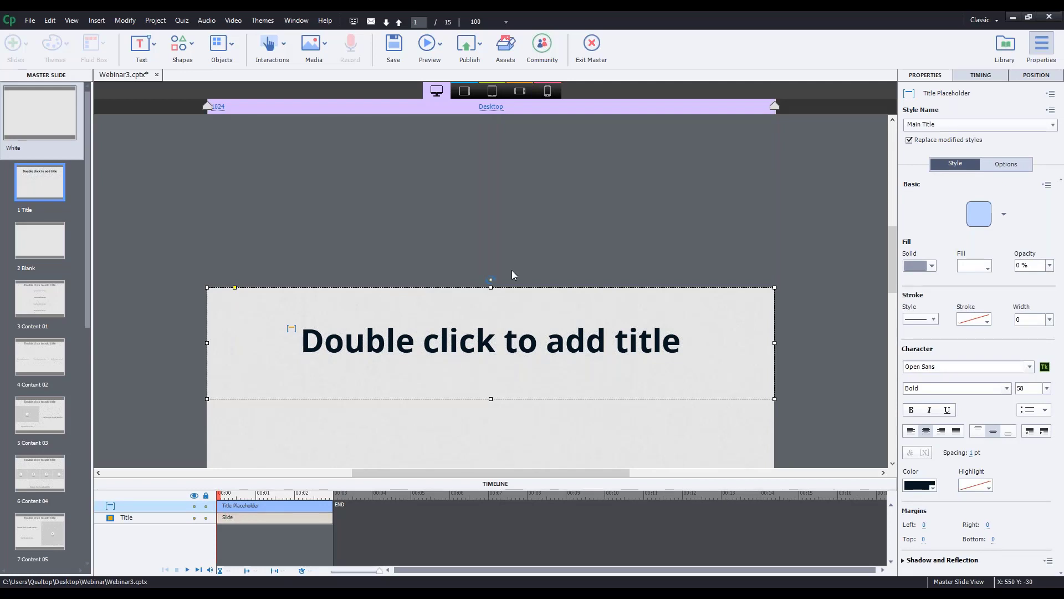
- Lower the title placeholder's bottom edge slightly to make it about 227 px high
scroll(589, 341, "up", 3)
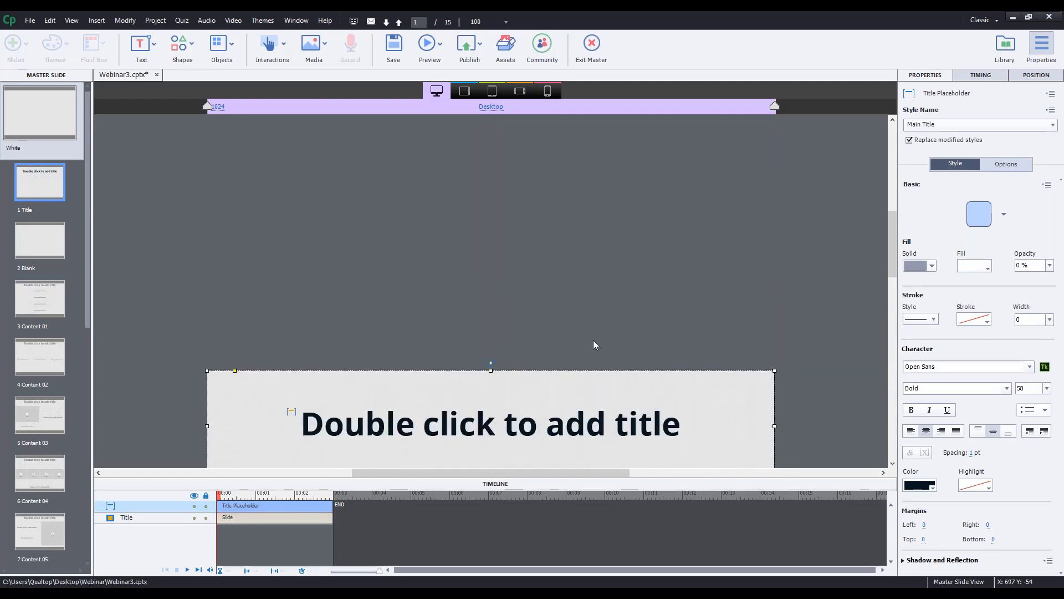
scroll(594, 344, "down", 2)
scroll(891, 264, "down", 3)
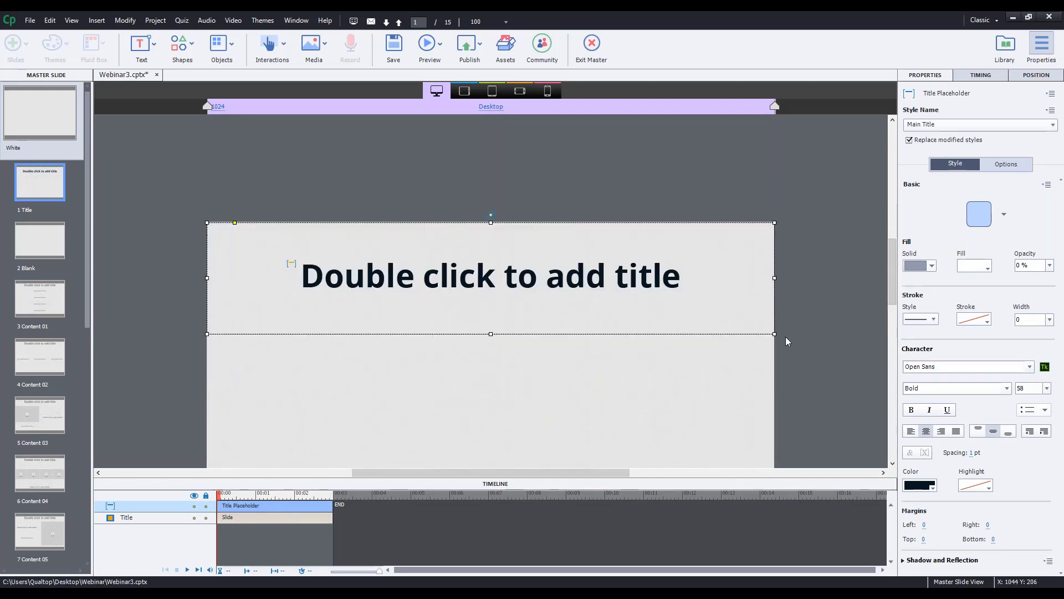
left_click(784, 336)
left_click(491, 335)
left_click_drag(491, 334, 507, 348)
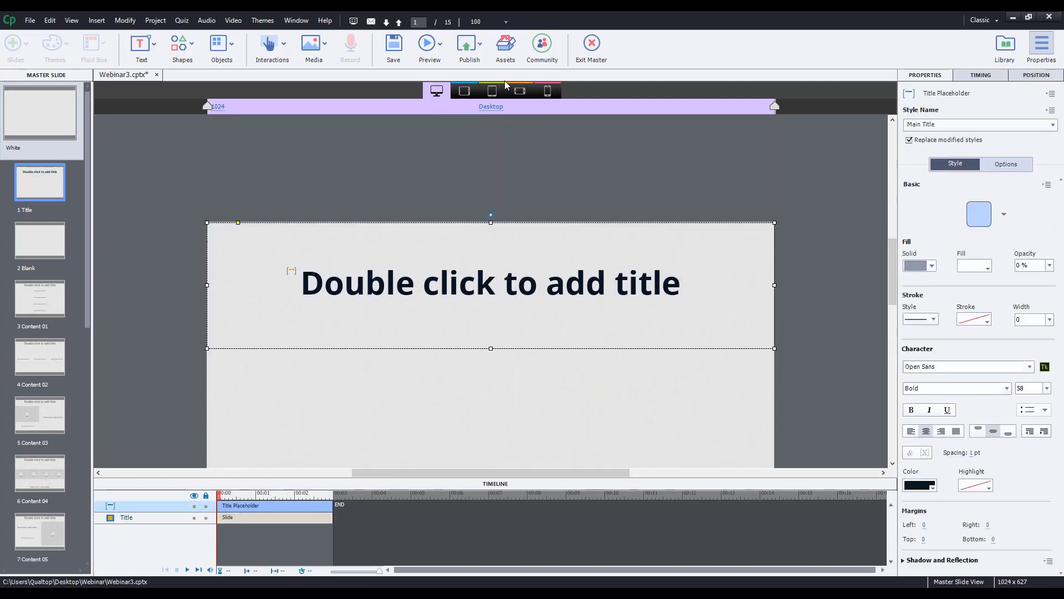
- In the Custom Mobile view, set the title placeholder's font size to 28 and raise its bottom edge closer to the text
left_click(438, 91)
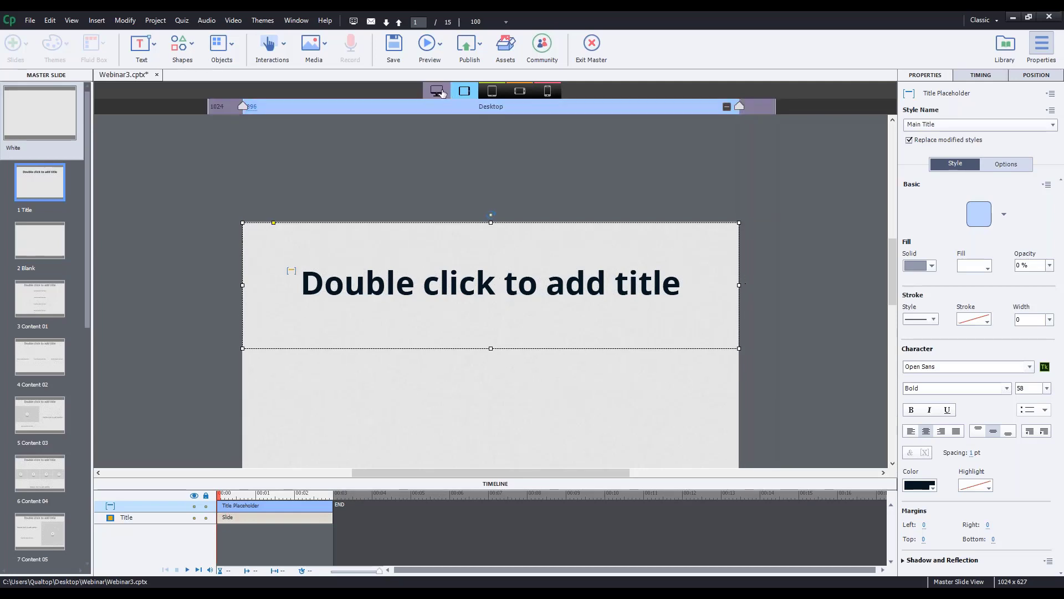
left_click(520, 91)
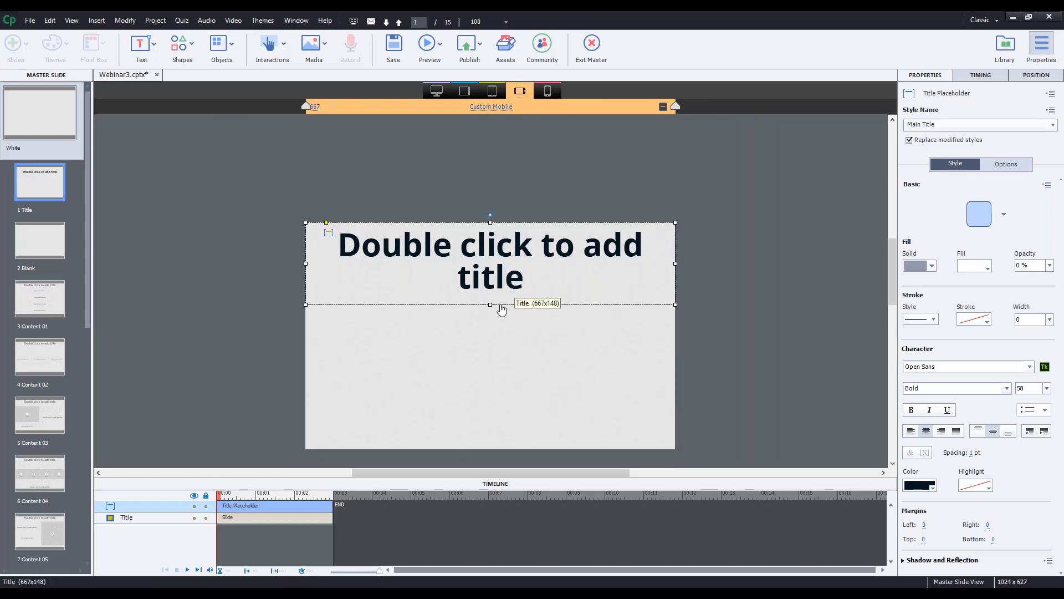
left_click(1047, 387)
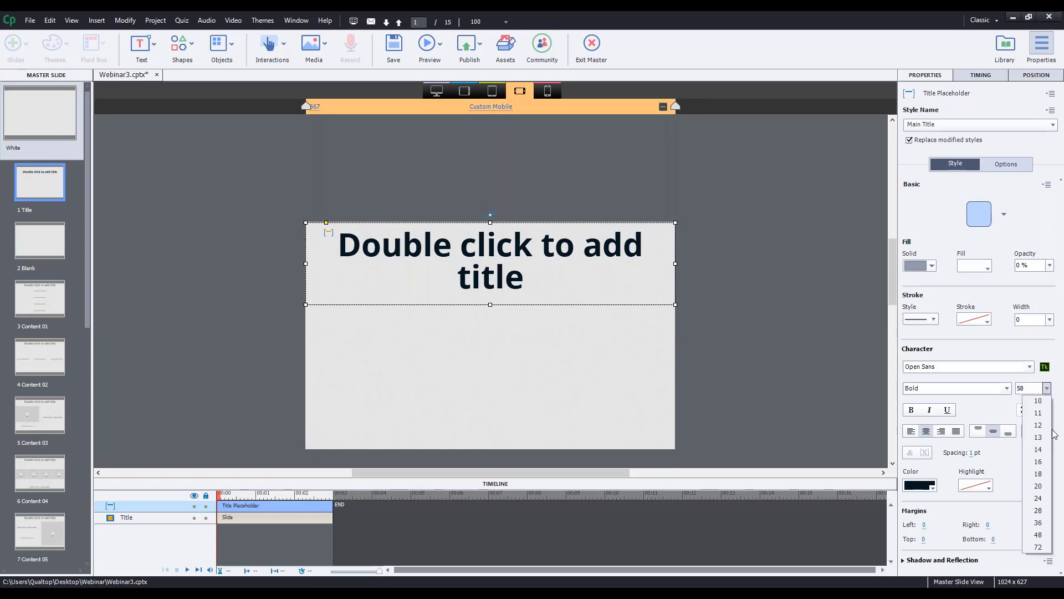
left_click(1038, 498)
left_click(1047, 388)
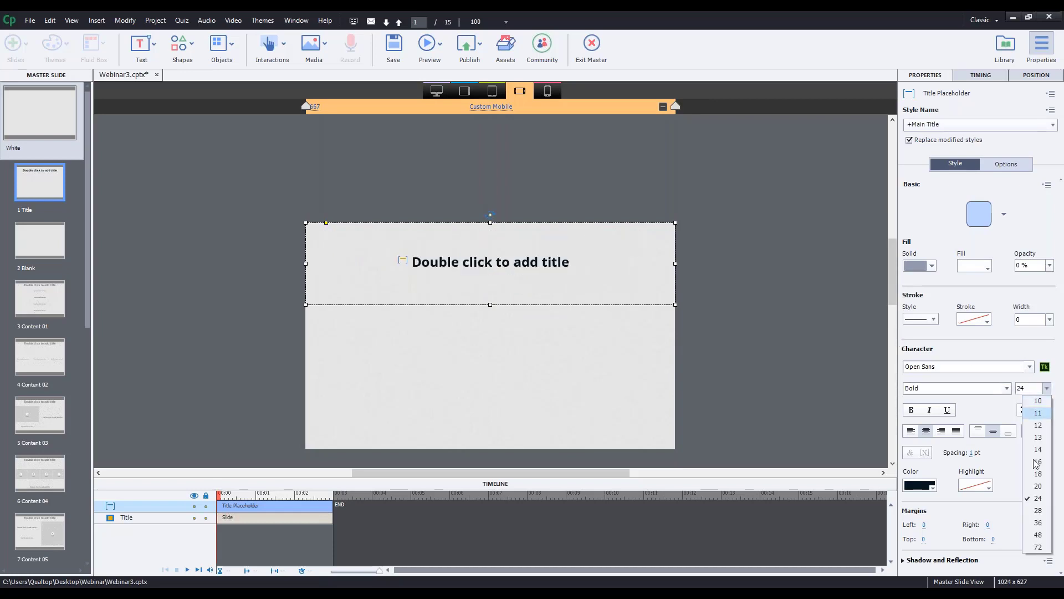
left_click(1038, 517)
left_click_drag(493, 310, 491, 276)
- Compare the title placeholder's size and text across the desktop, tablet and mobile breakpoint views
left_click(538, 91)
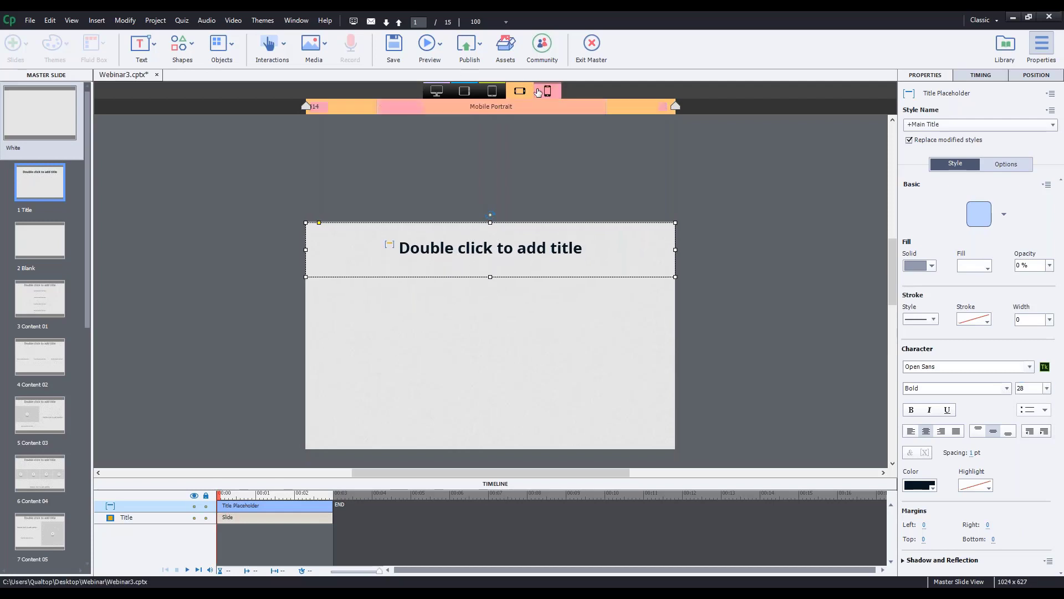
left_click(442, 93)
left_click(464, 92)
left_click(492, 91)
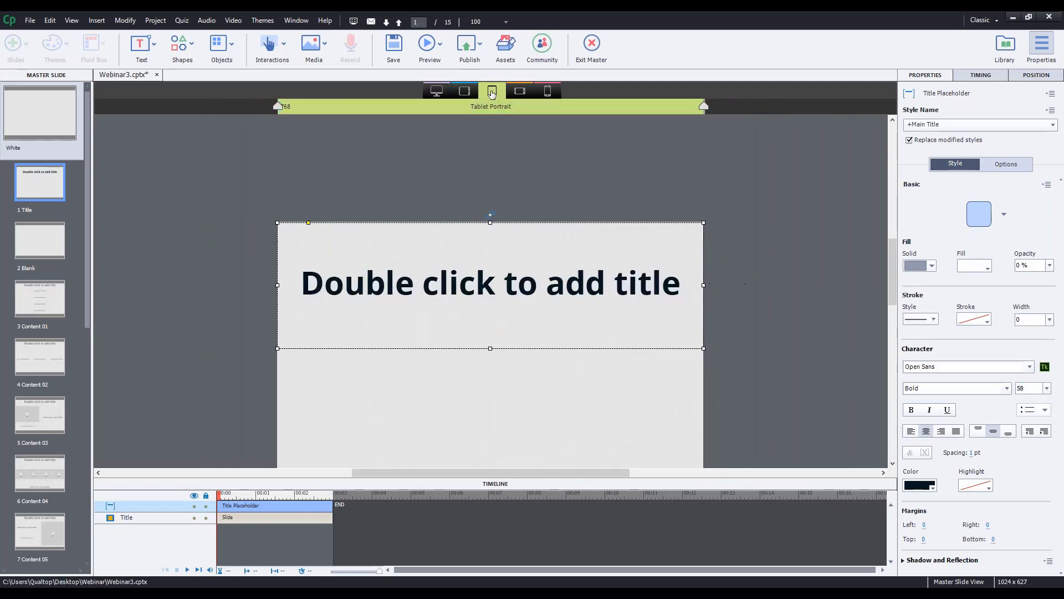
left_click(520, 91)
left_click(546, 91)
left_click(436, 92)
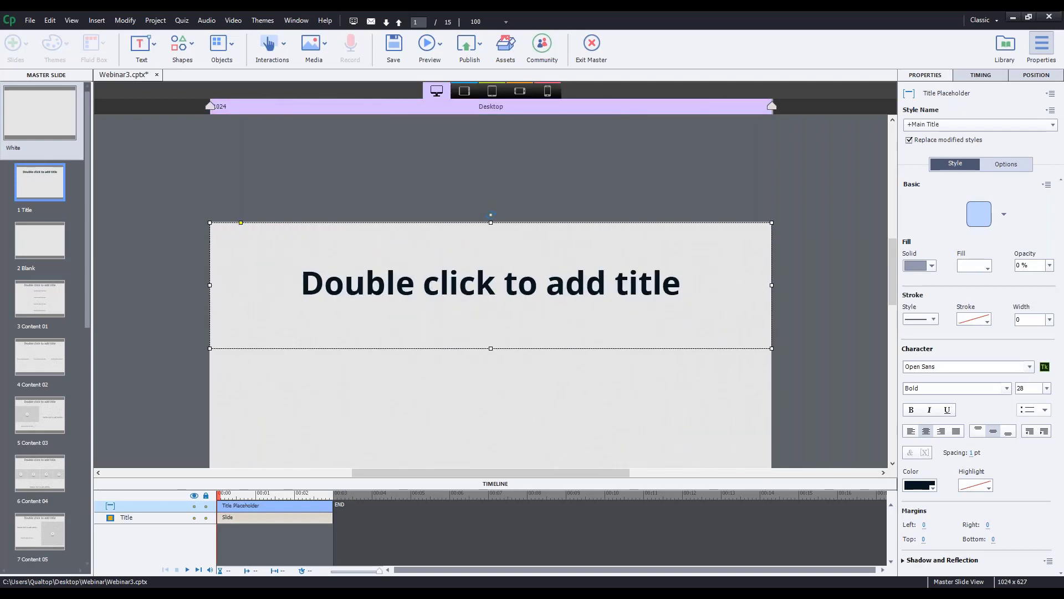
left_click(464, 92)
left_click(436, 92)
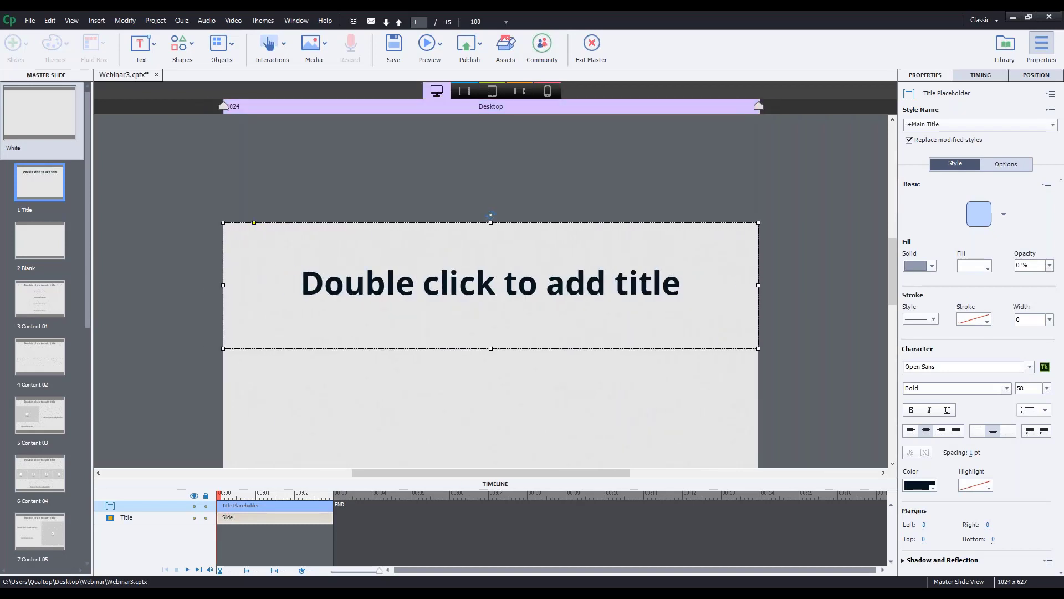
left_click(462, 94)
left_click(462, 95)
left_click(437, 92)
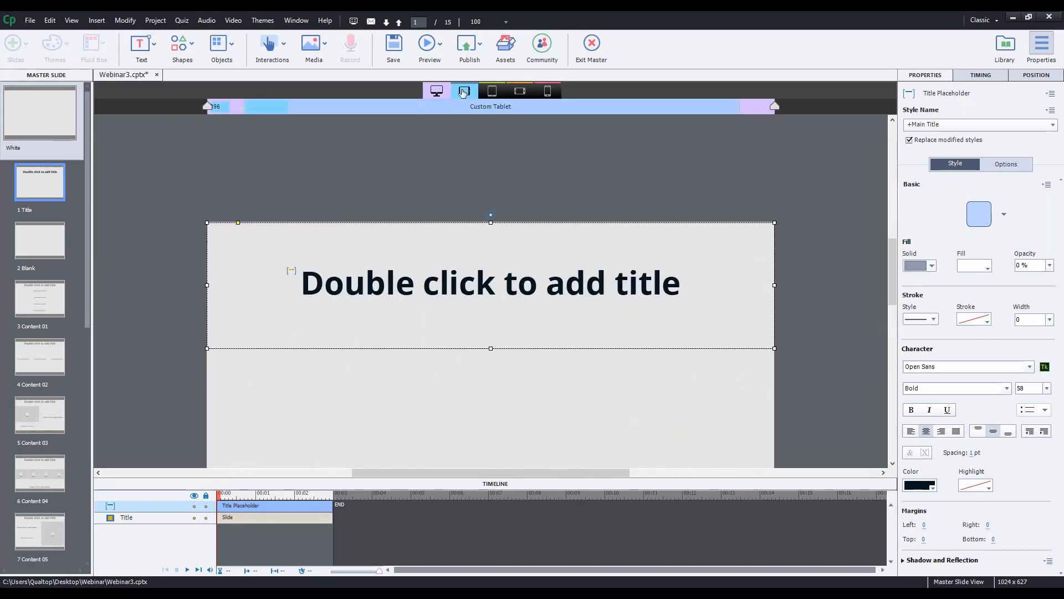
left_click(464, 92)
left_click(437, 92)
- Set the title placeholder's font size to 48 in the Custom Tablet view
left_click(466, 92)
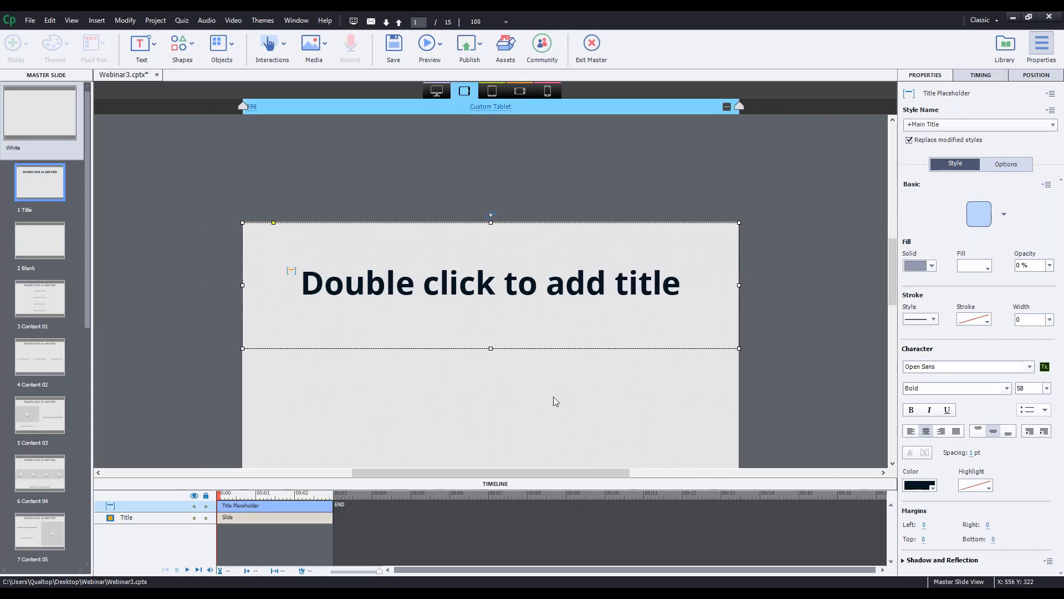
left_click(1045, 390)
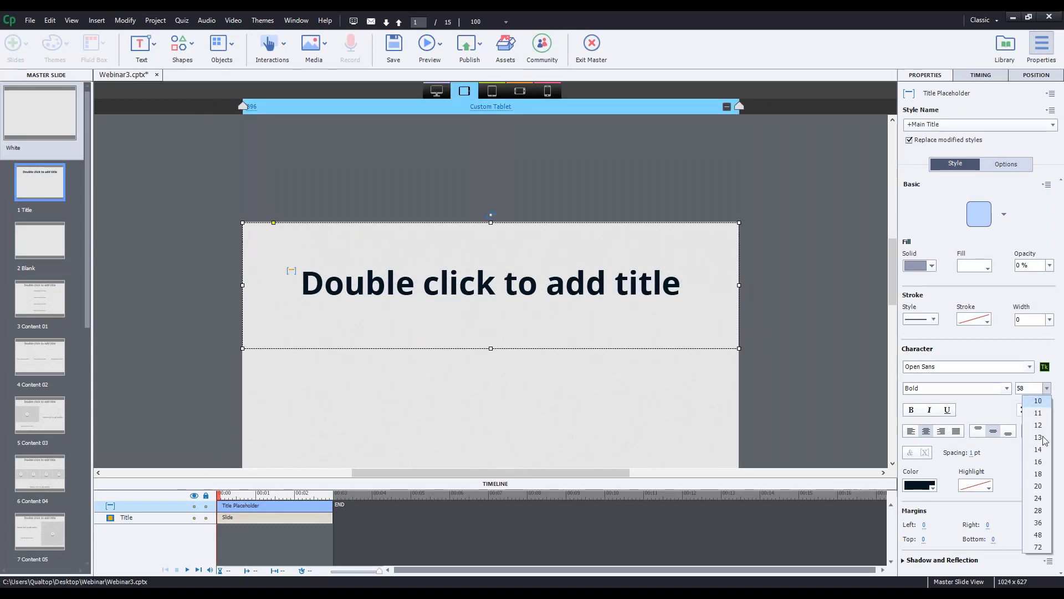
left_click(1050, 536)
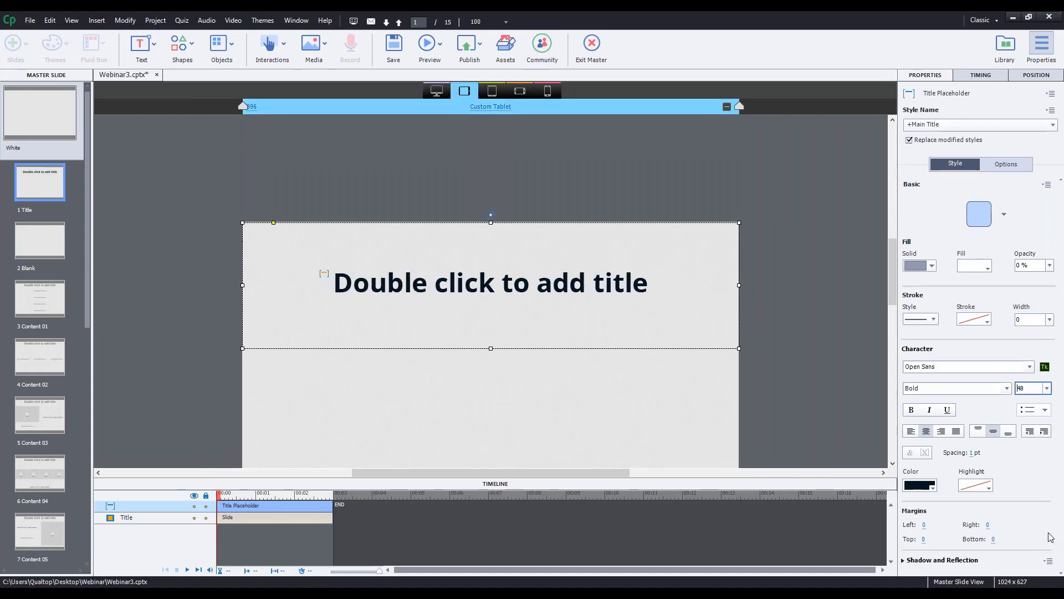
- Alternate between the Desktop and Custom Tablet views to compare the title's font size
left_click(437, 91)
left_click(464, 93)
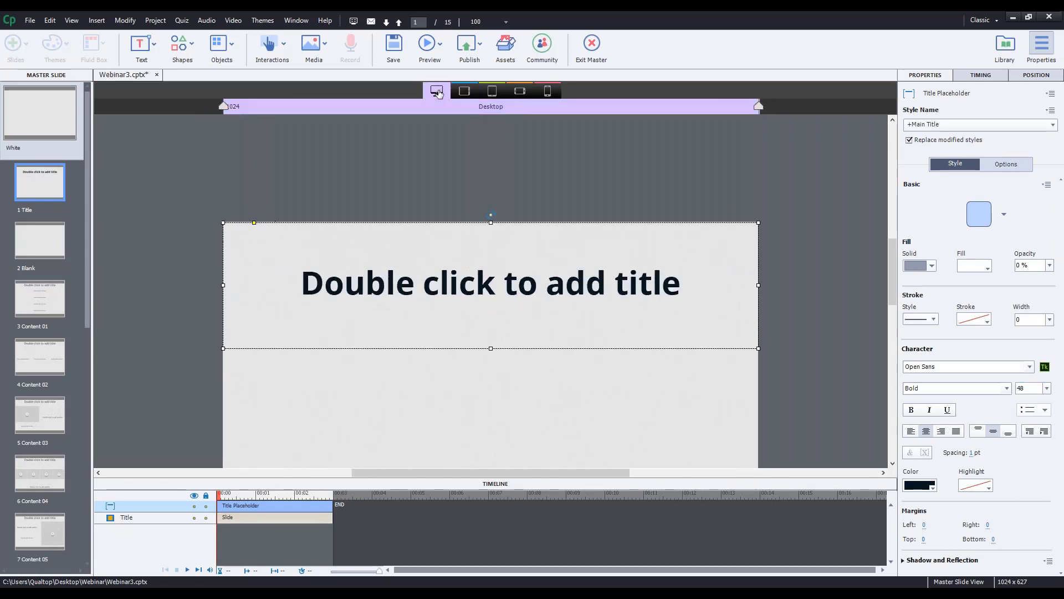
left_click(439, 93)
left_click(463, 92)
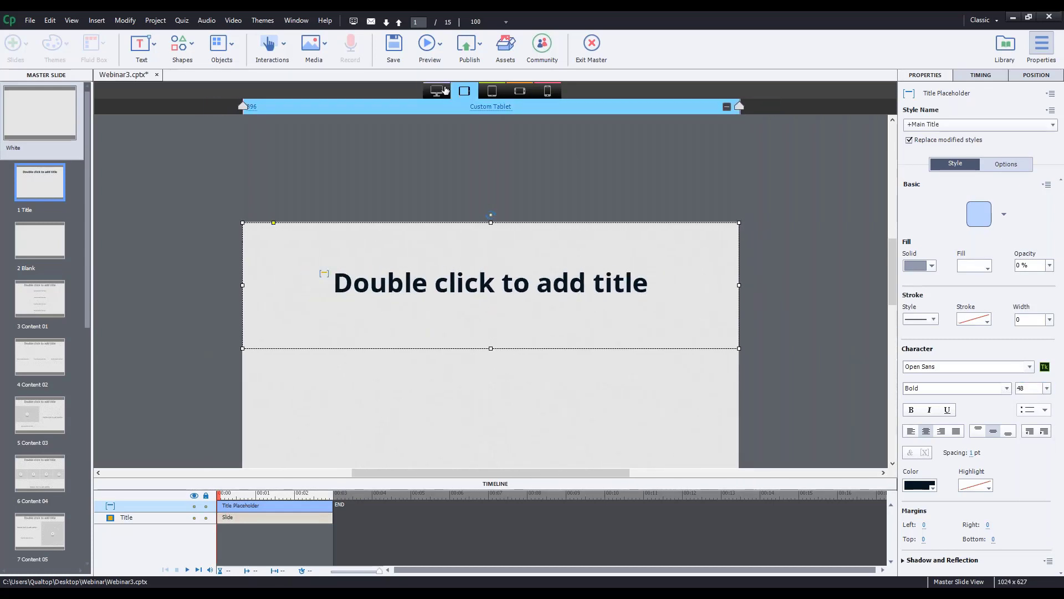
left_click(437, 92)
left_click(464, 92)
left_click(436, 91)
left_click(465, 92)
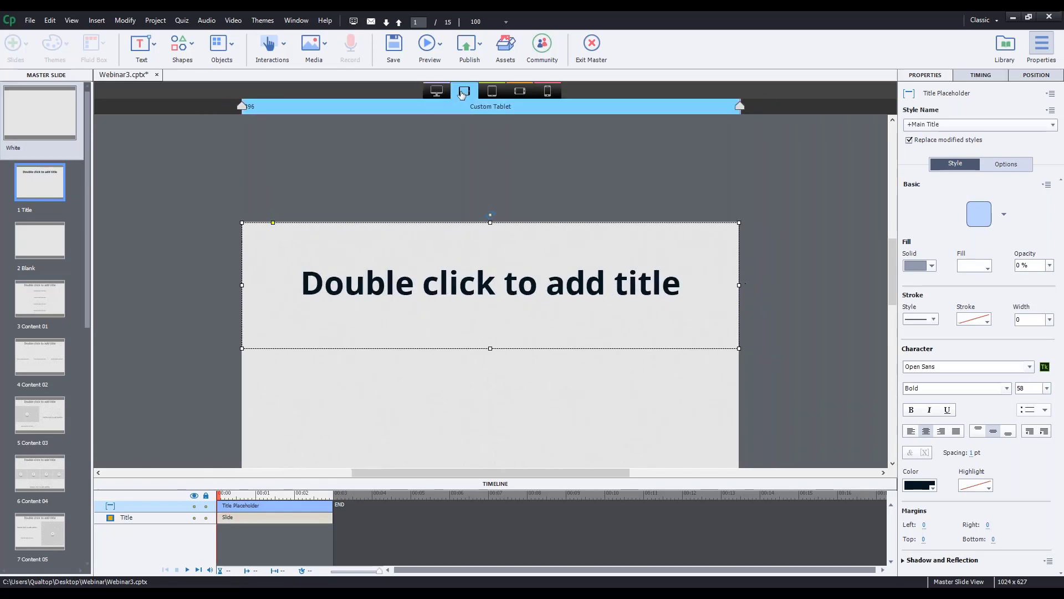
left_click(437, 92)
left_click(465, 92)
left_click(463, 91)
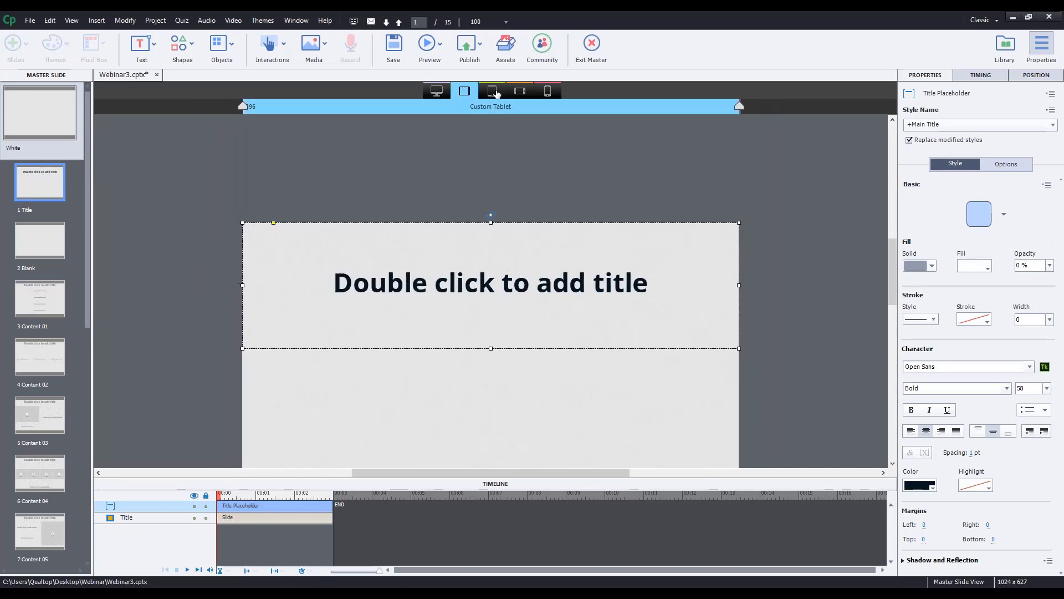
- In the Custom Mobile view, set the title placeholder's text color to the coral red swatch among the recent colors
left_click(492, 91)
left_click(519, 91)
left_click(919, 486)
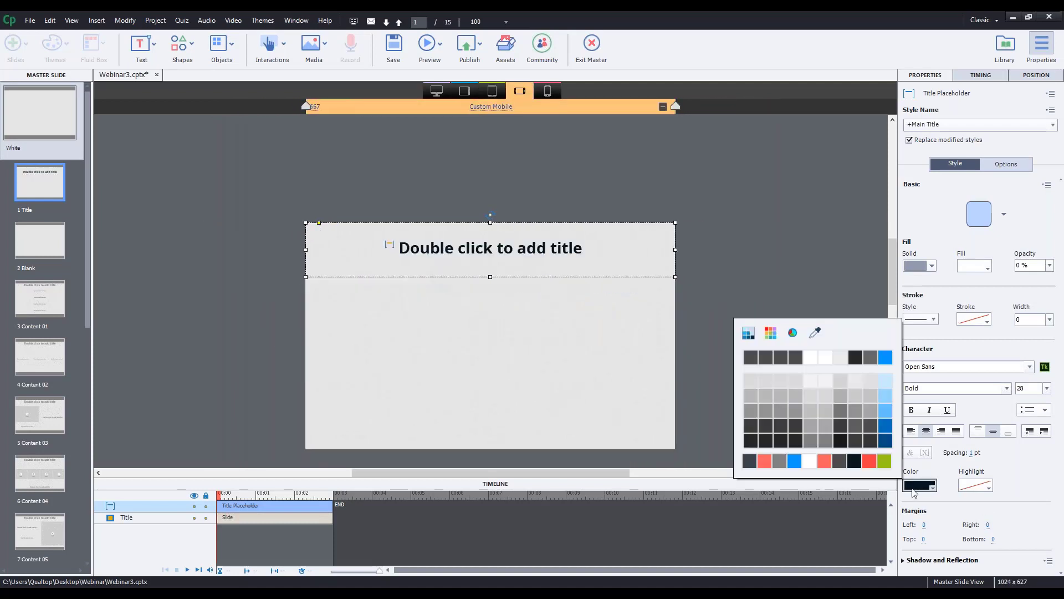
left_click(764, 458)
left_click(689, 173)
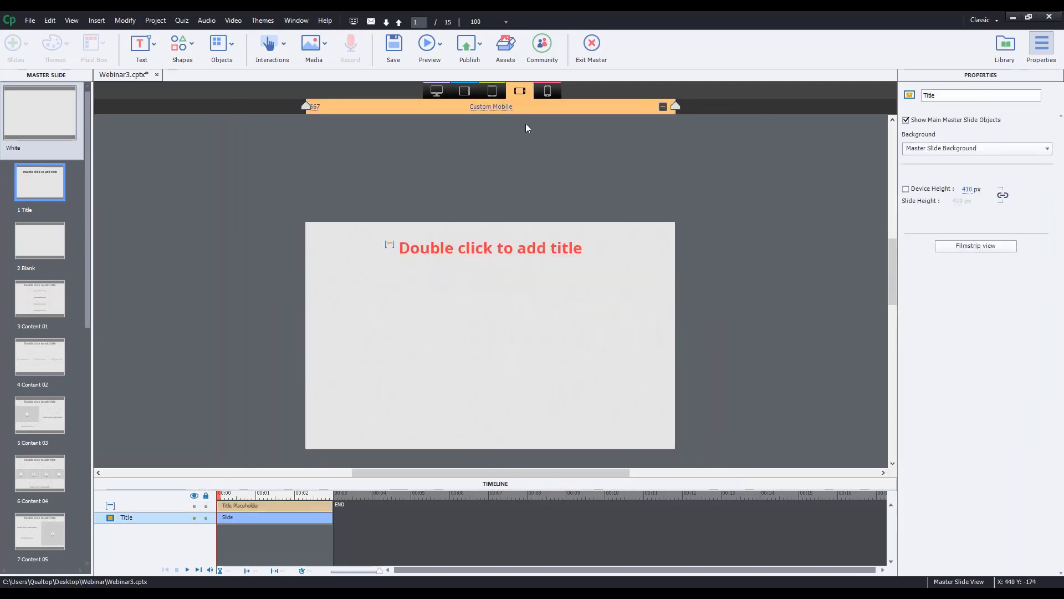
- Compare the title's text color in the Desktop and Custom Mobile views, ending with the placeholder selected in Desktop
left_click(437, 91)
left_click(520, 91)
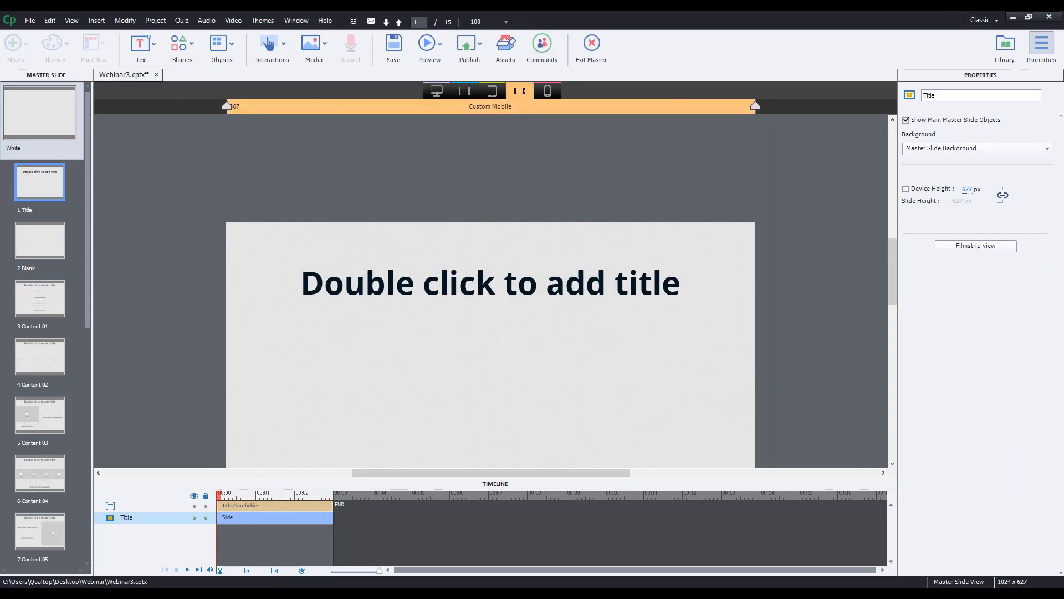
left_click(566, 264)
left_click(436, 91)
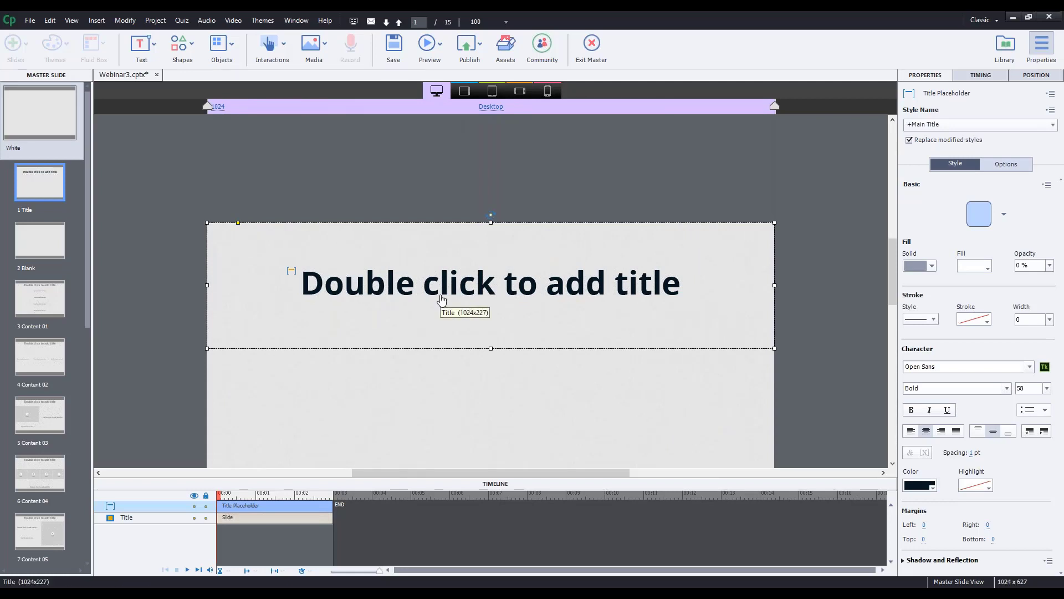
- Review the object commands available for the title placeholder in the Desktop view without applying any
right_click(370, 293)
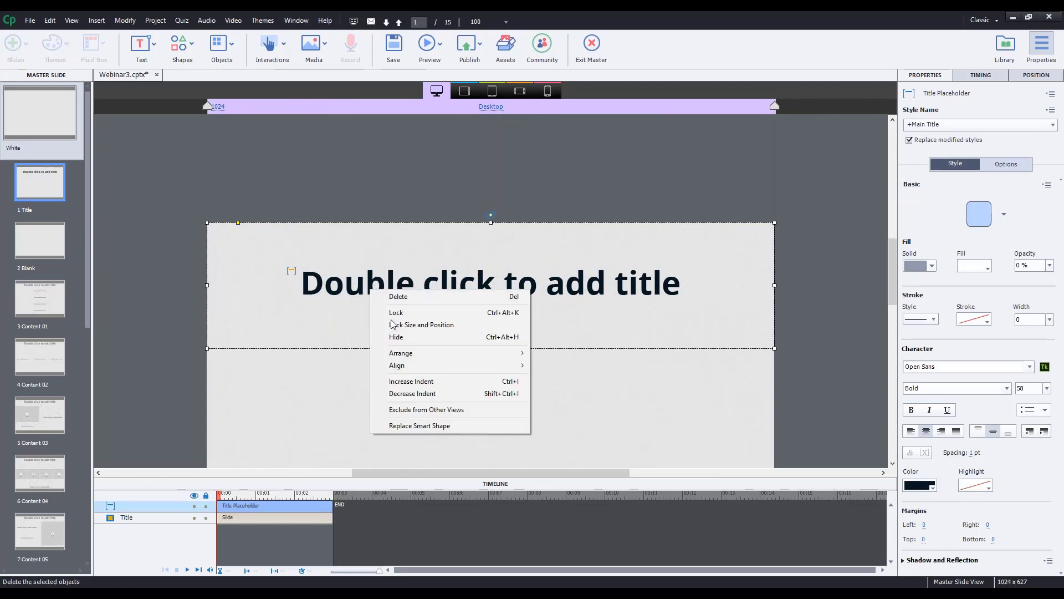
left_click(660, 193)
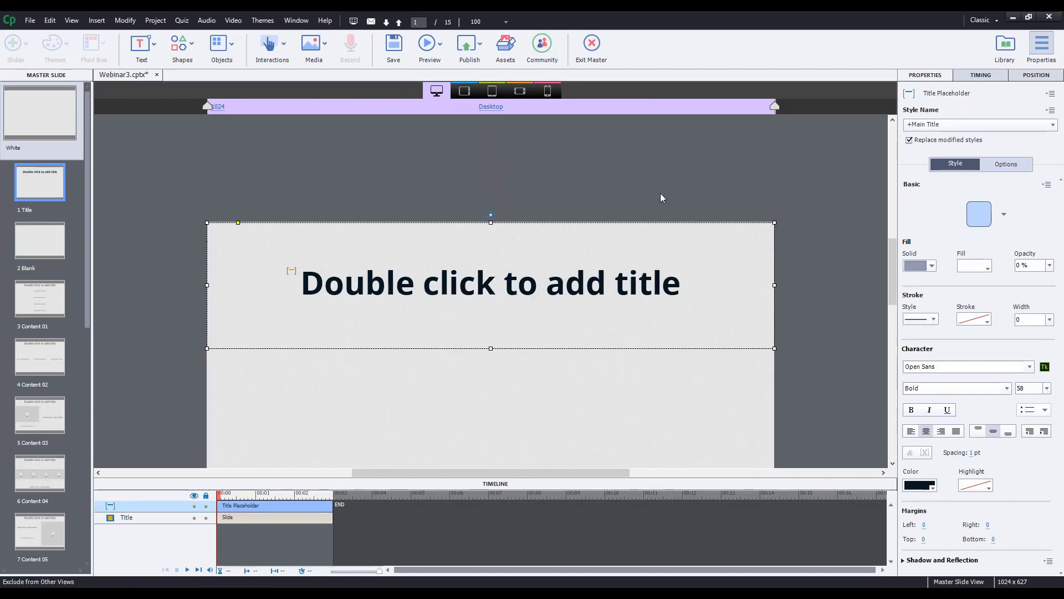
left_click(651, 299)
right_click(453, 303)
left_click(451, 208)
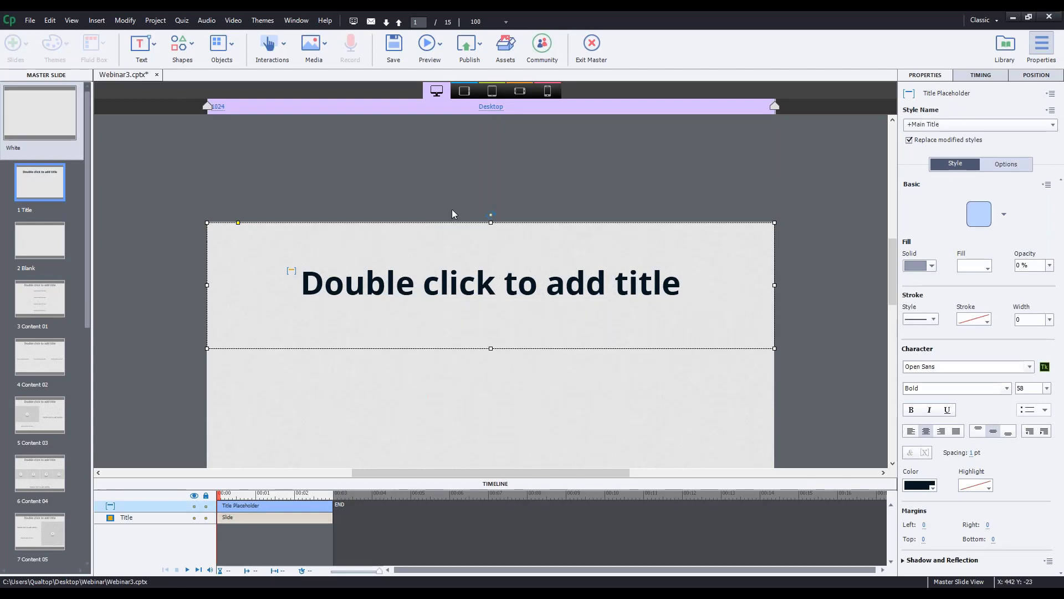
right_click(462, 278)
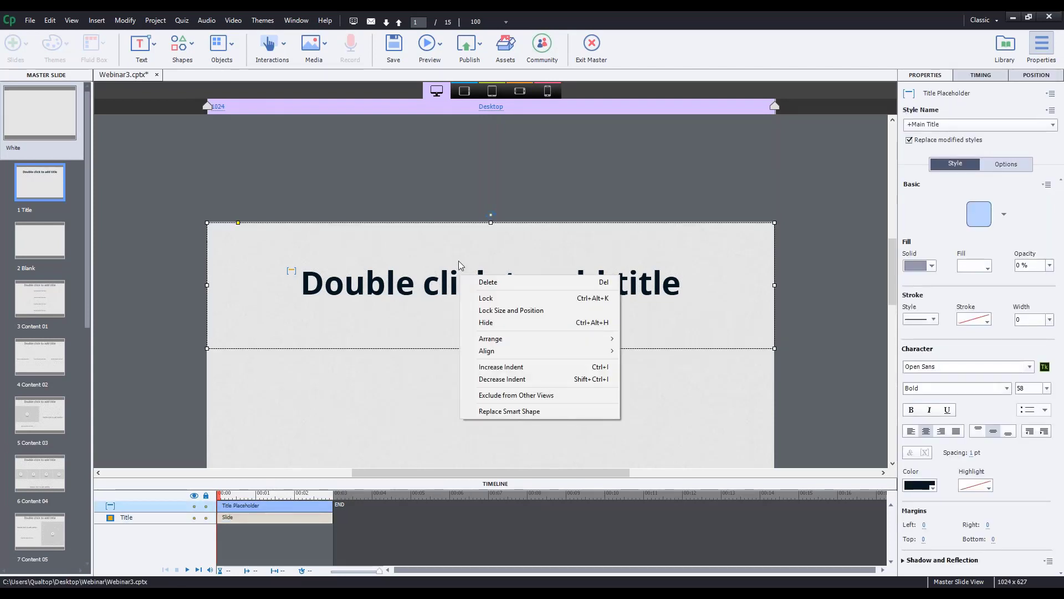
left_click(424, 155)
- Check how the title placeholder differs between the Custom Tablet and Desktop views
left_click(472, 97)
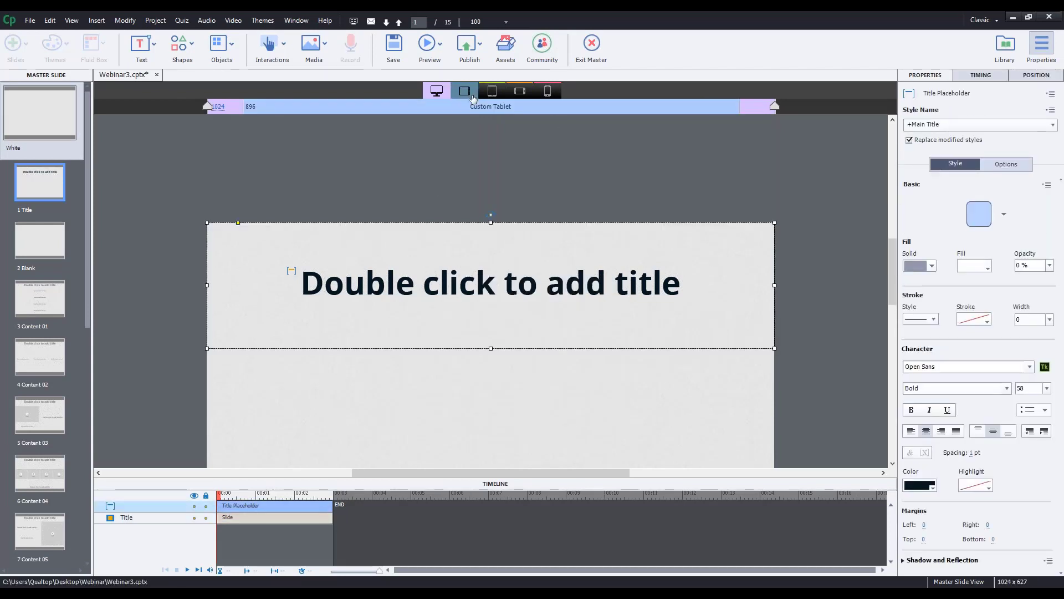
left_click(472, 96)
left_click(442, 93)
left_click(465, 93)
left_click(442, 93)
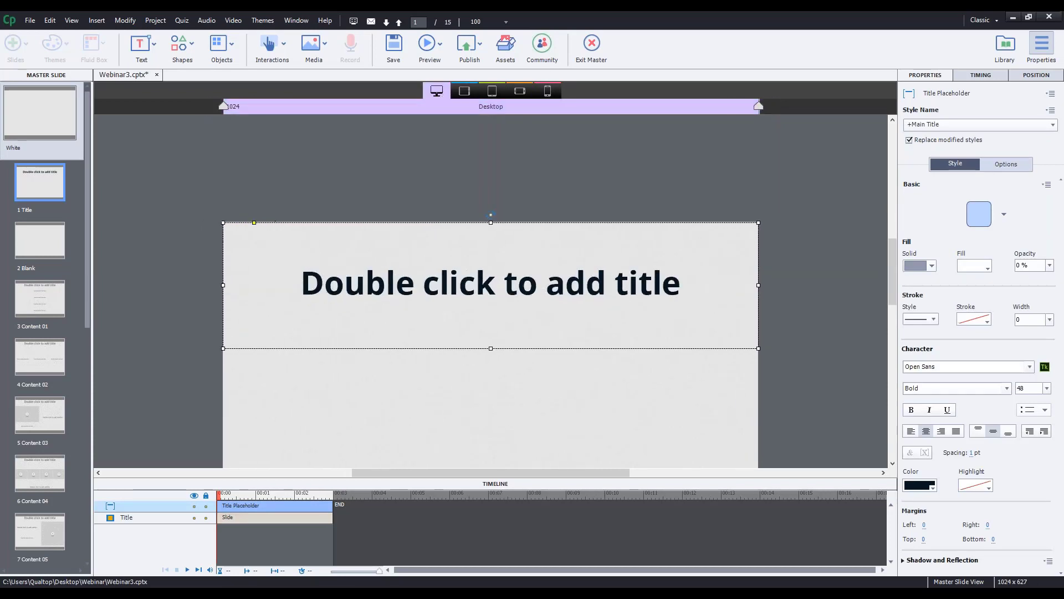
- Compare the title placeholder's font size in the Custom Tablet view with its size in the Desktop view
left_click(465, 90)
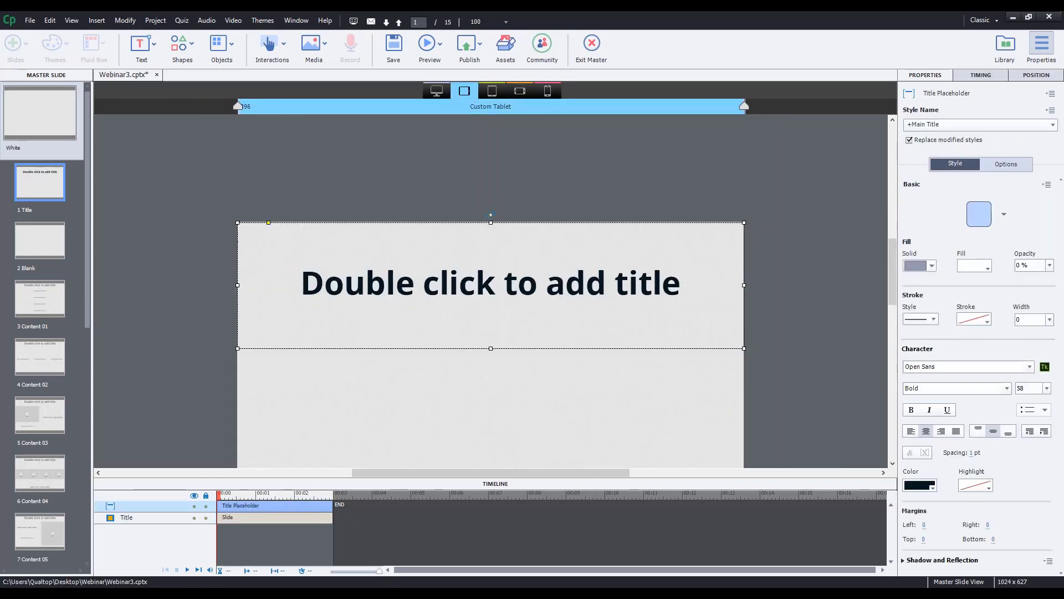
left_click(437, 90)
left_click(538, 188)
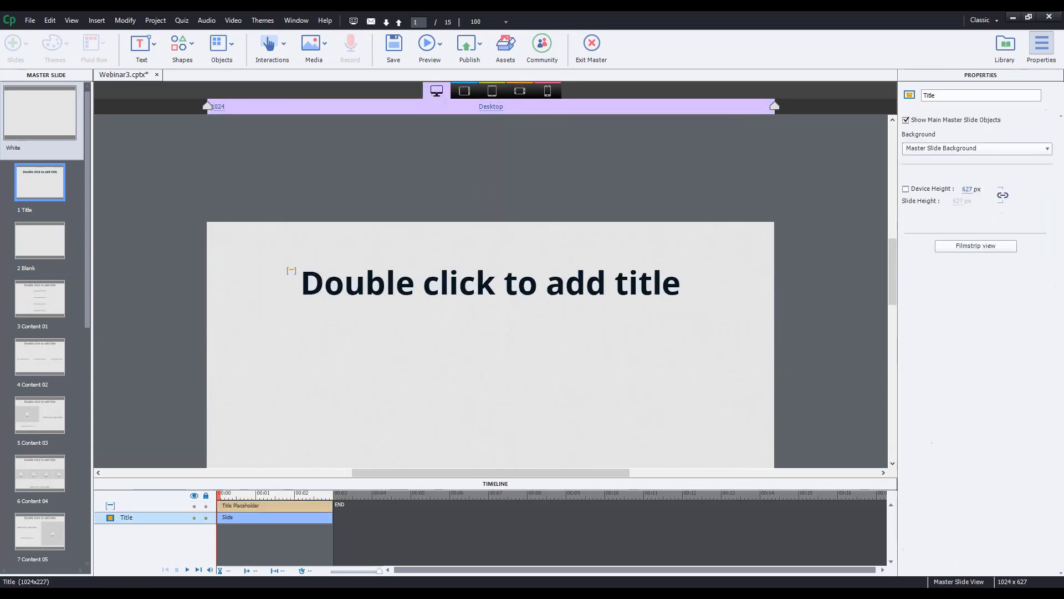
left_click(544, 275)
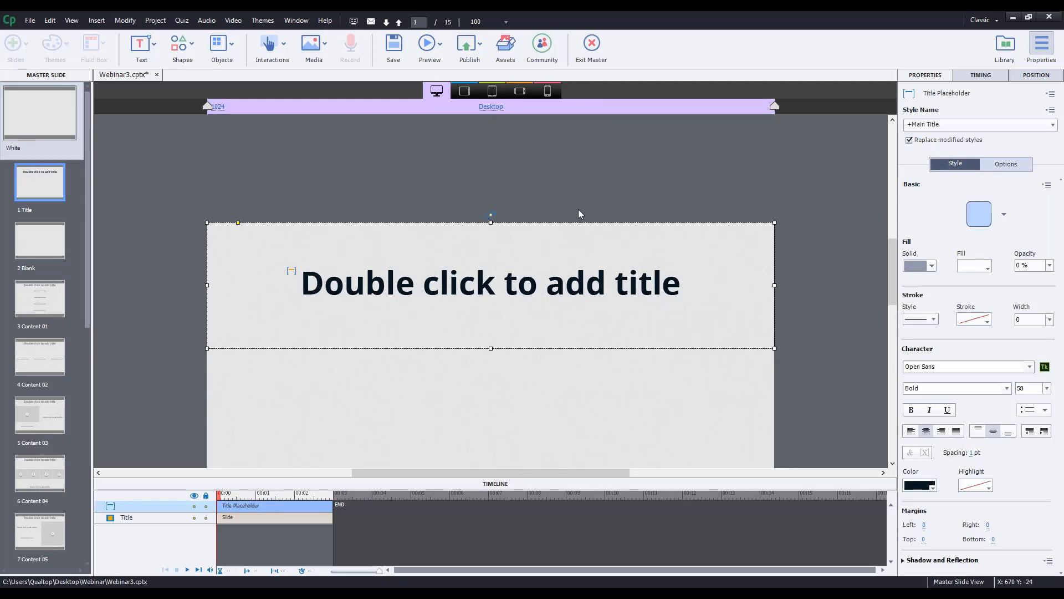
left_click(464, 91)
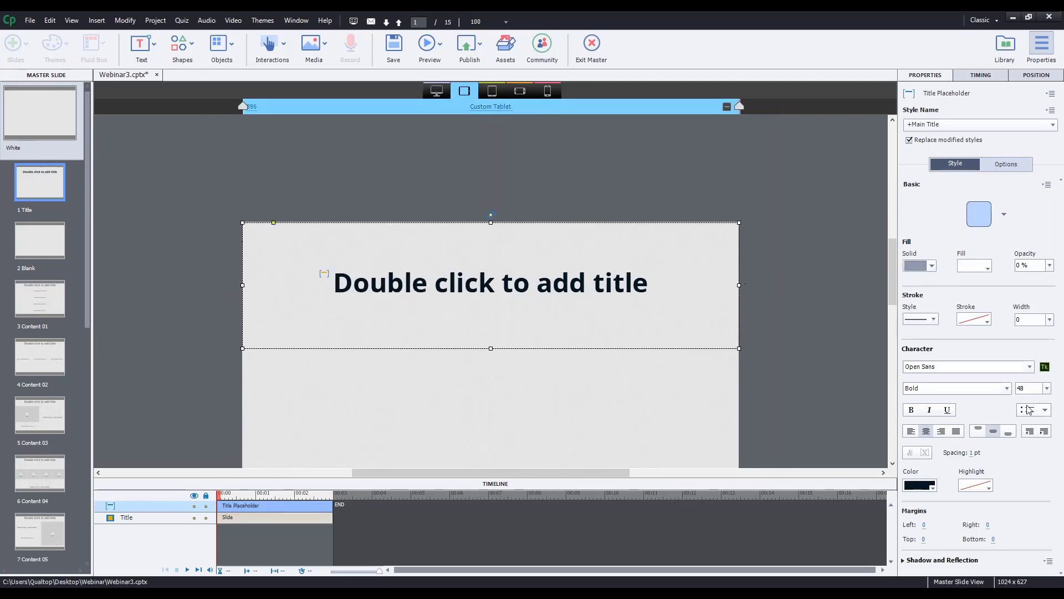
left_click(438, 92)
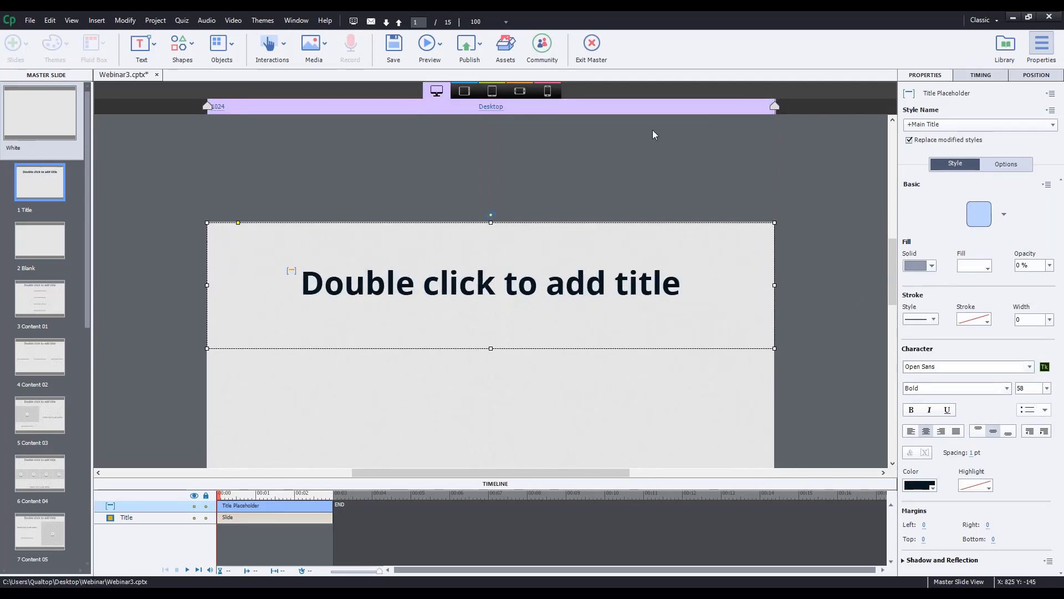
left_click(468, 92)
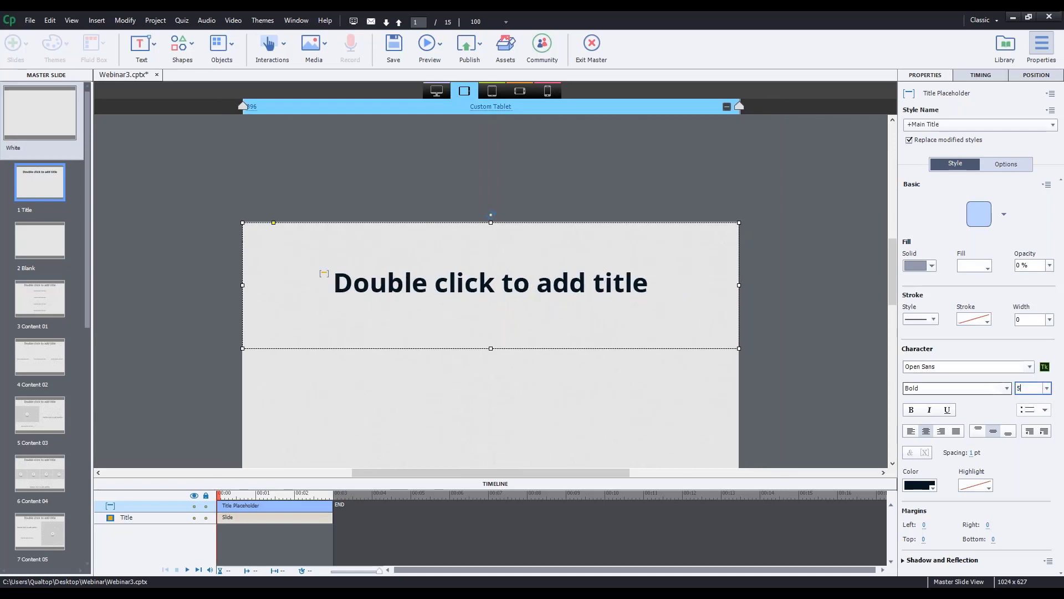
- In the Custom Mobile view, set the title placeholder's text color to the darkest gray swatch of the theme palette's first column
left_click(492, 91)
left_click(519, 91)
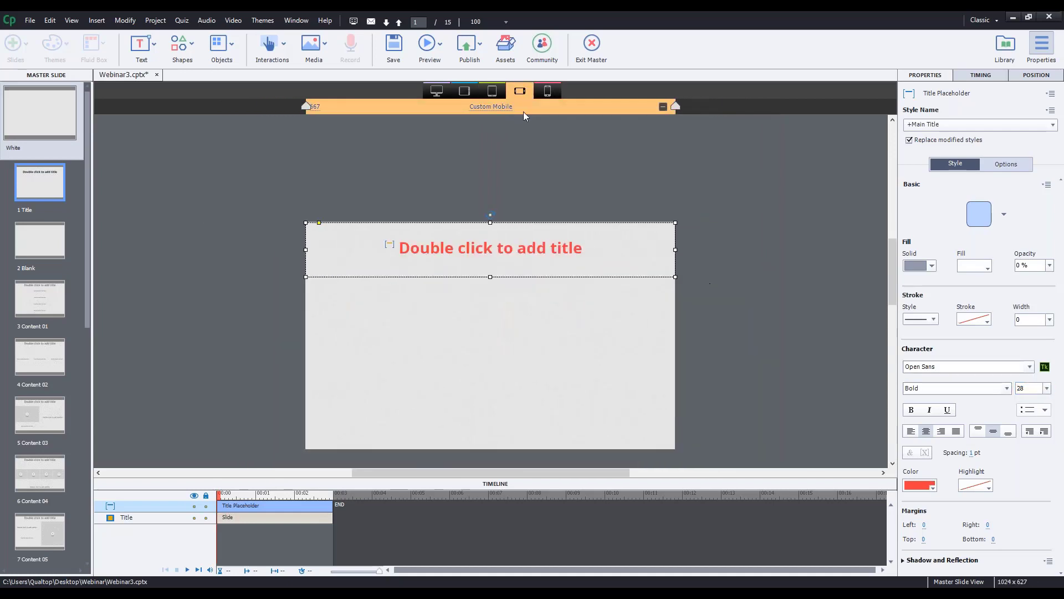
left_click(922, 487)
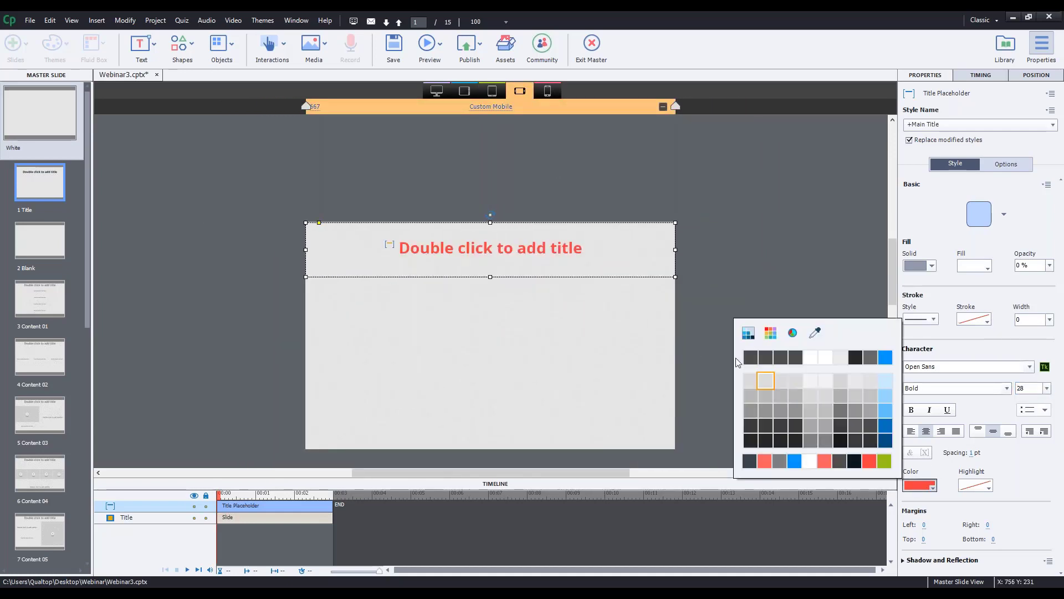
left_click(752, 443)
- In the Desktop view, save the title placeholder's formatting changes to the existing Main Title style
left_click(437, 91)
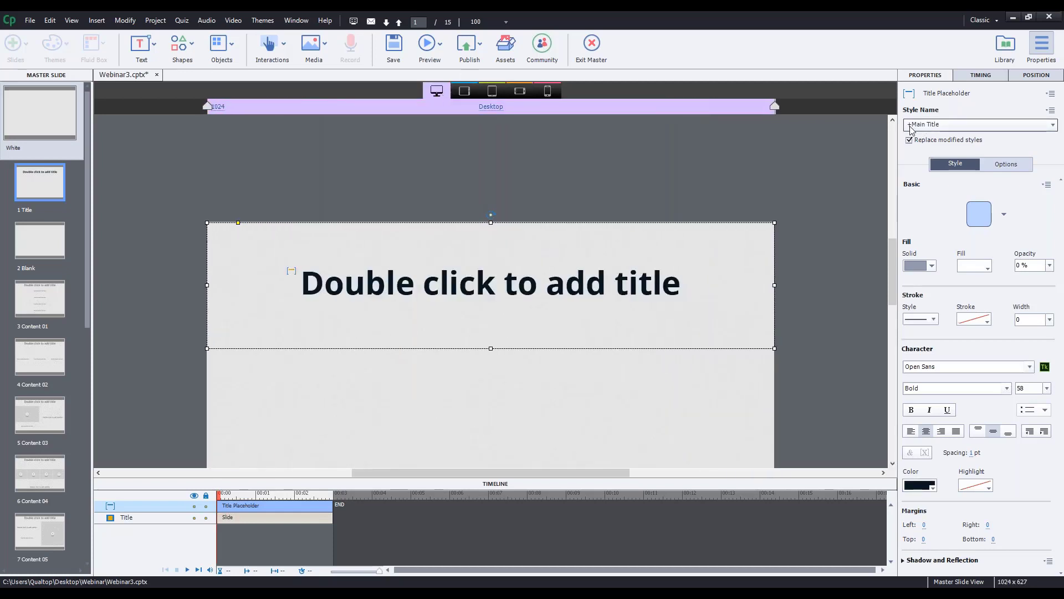
left_click(1049, 111)
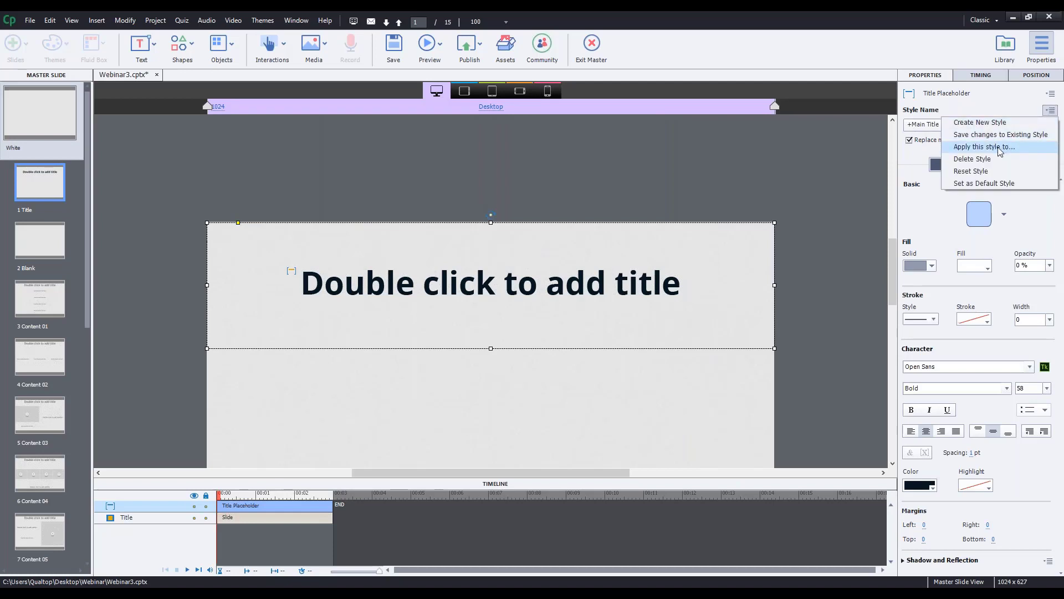
left_click(993, 136)
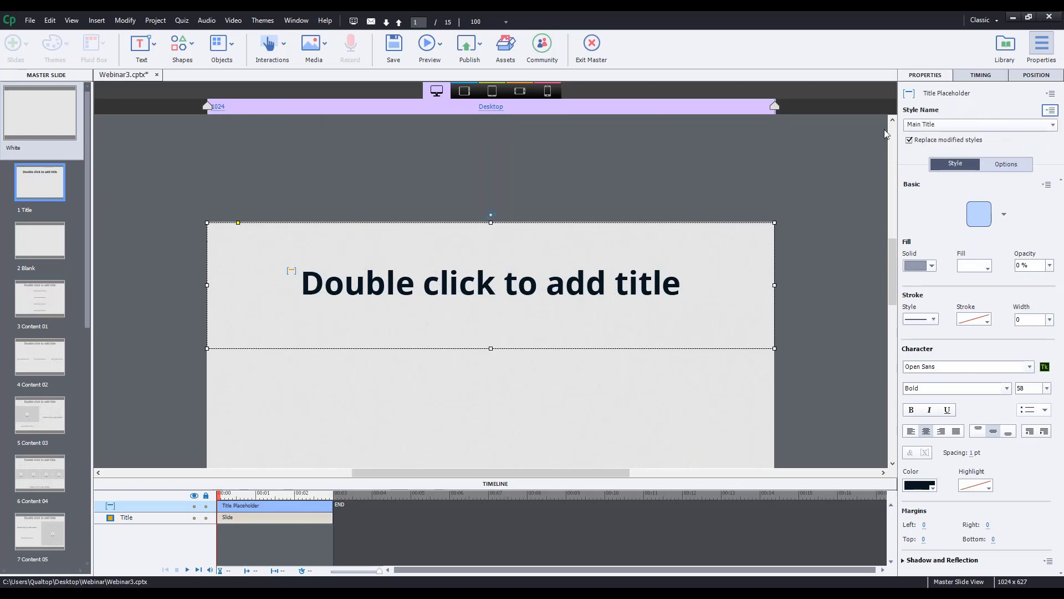
- Check the title's color and size in the tablet and mobile views against the Desktop view after saving the style
left_click(491, 91)
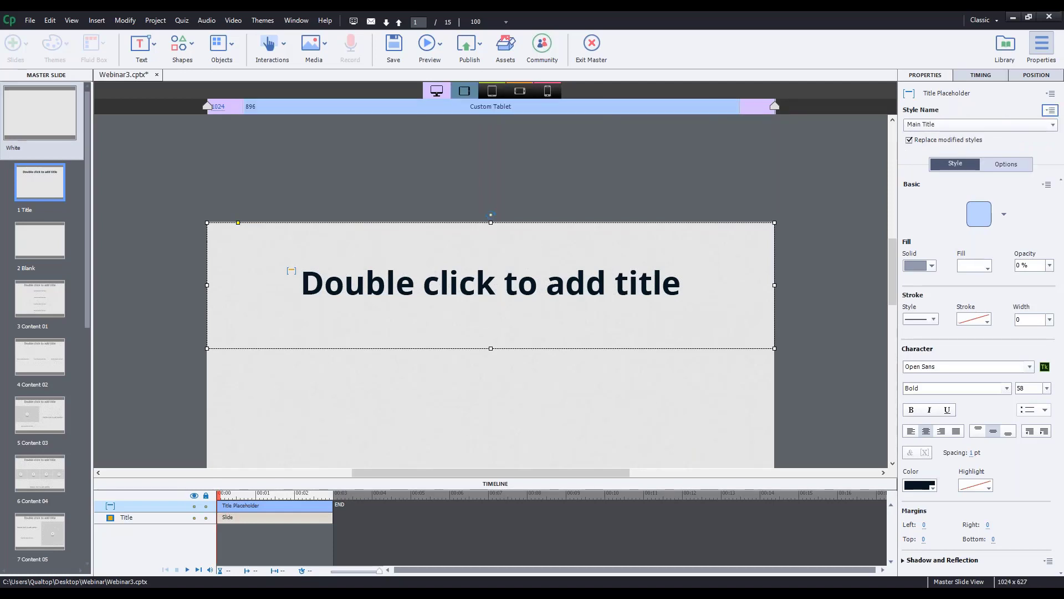
left_click(515, 93)
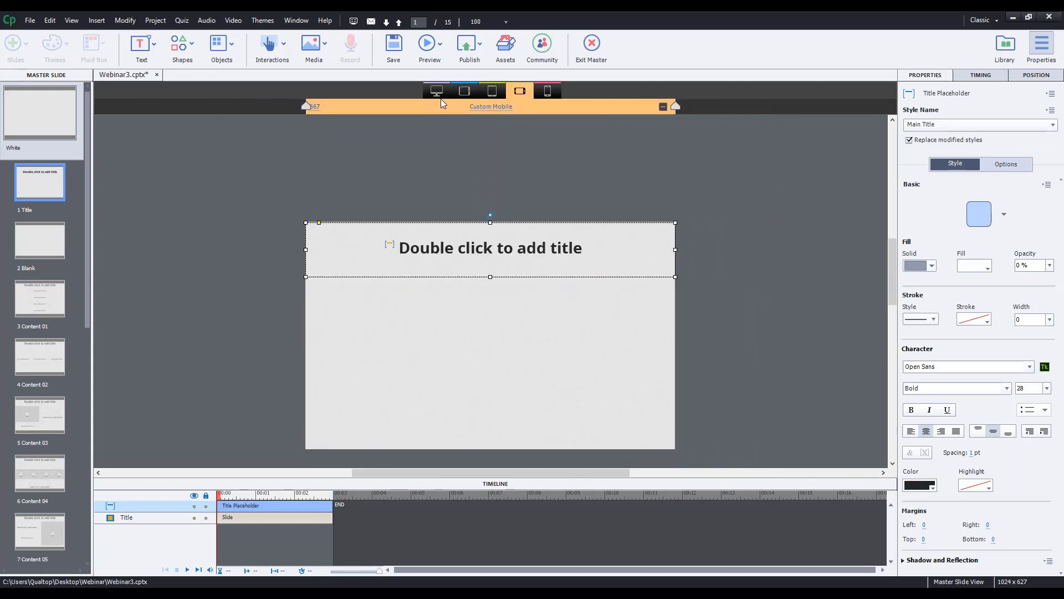
left_click(464, 90)
left_click(519, 92)
left_click(437, 91)
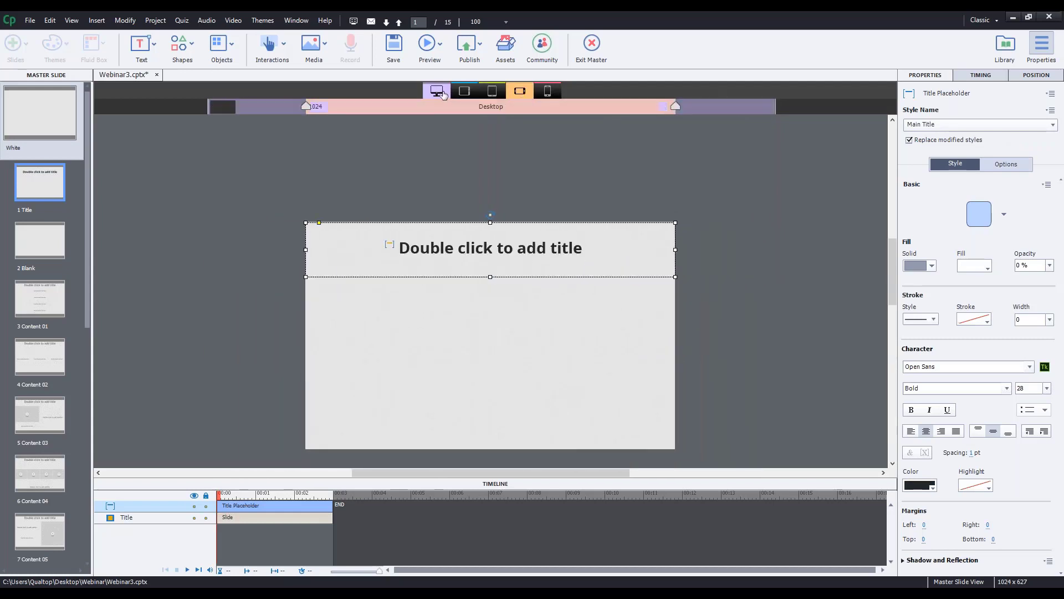
left_click(364, 148)
left_click(38, 170)
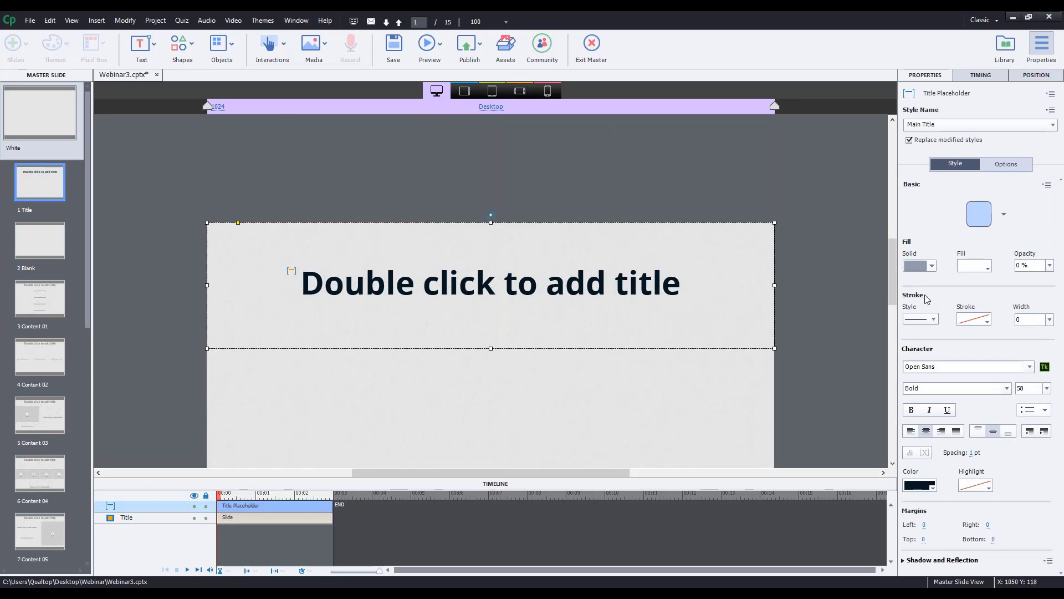
- Give the Desktop title placeholder a coral red fill from the recent colors and change its shape to a rectangle
left_click(965, 271)
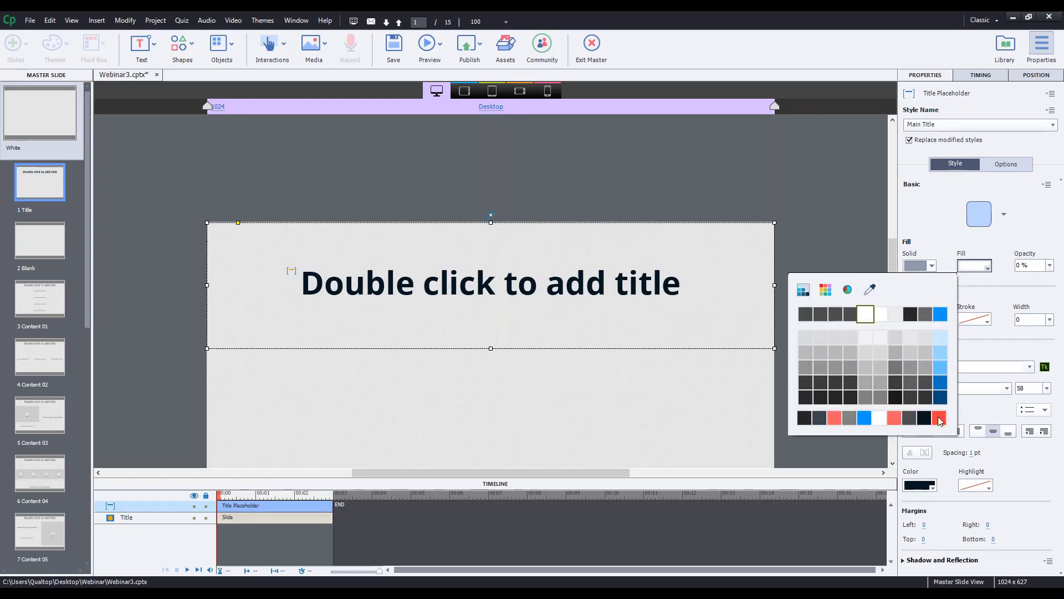
left_click(941, 421)
left_click(980, 217)
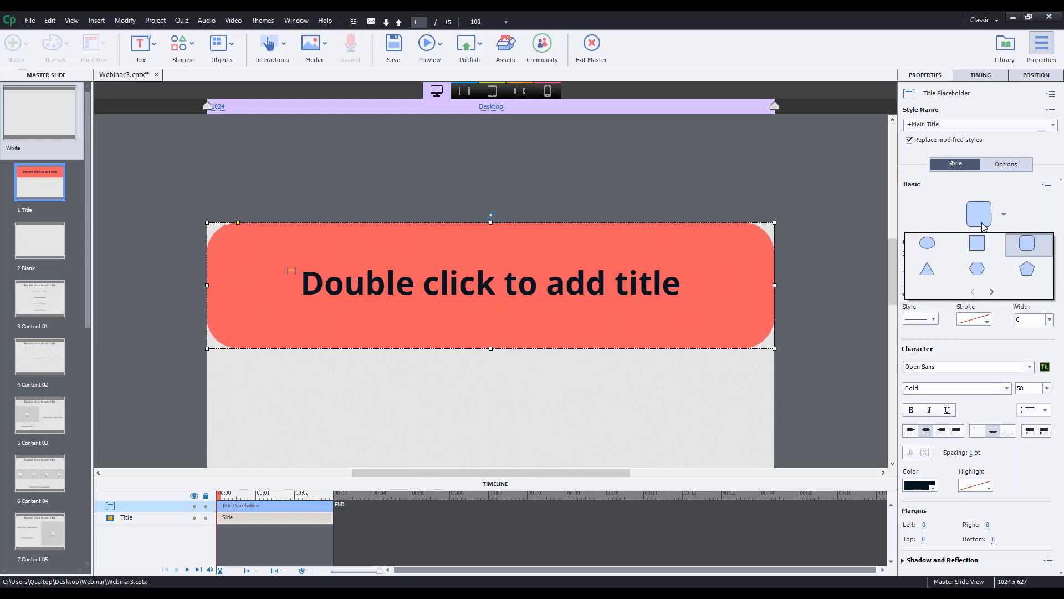
left_click(928, 243)
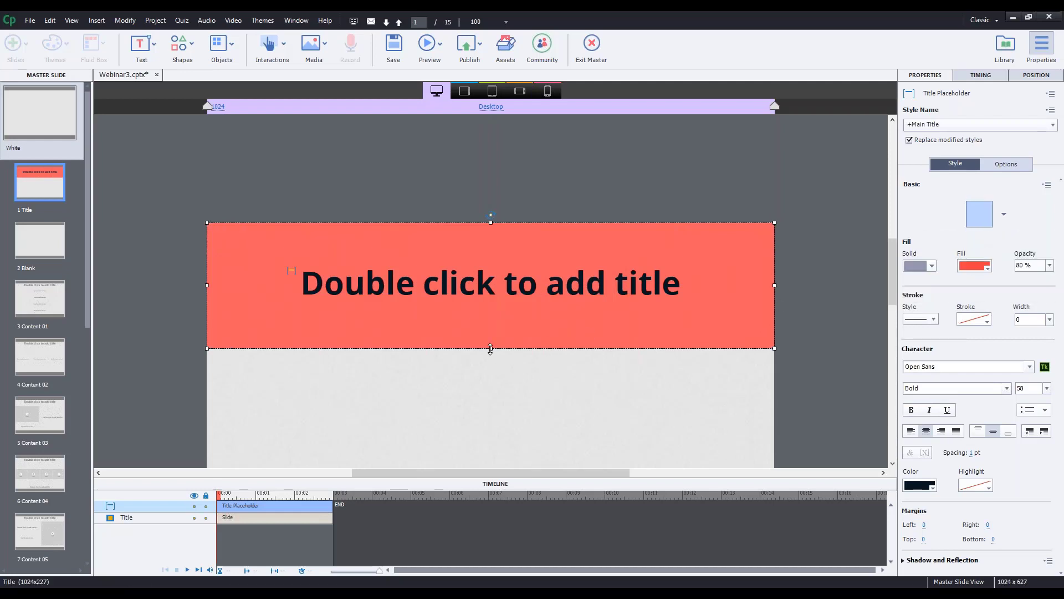
- Reduce the height of the red title placeholder in the Desktop view to about 152 px
left_click_drag(491, 348, 491, 321)
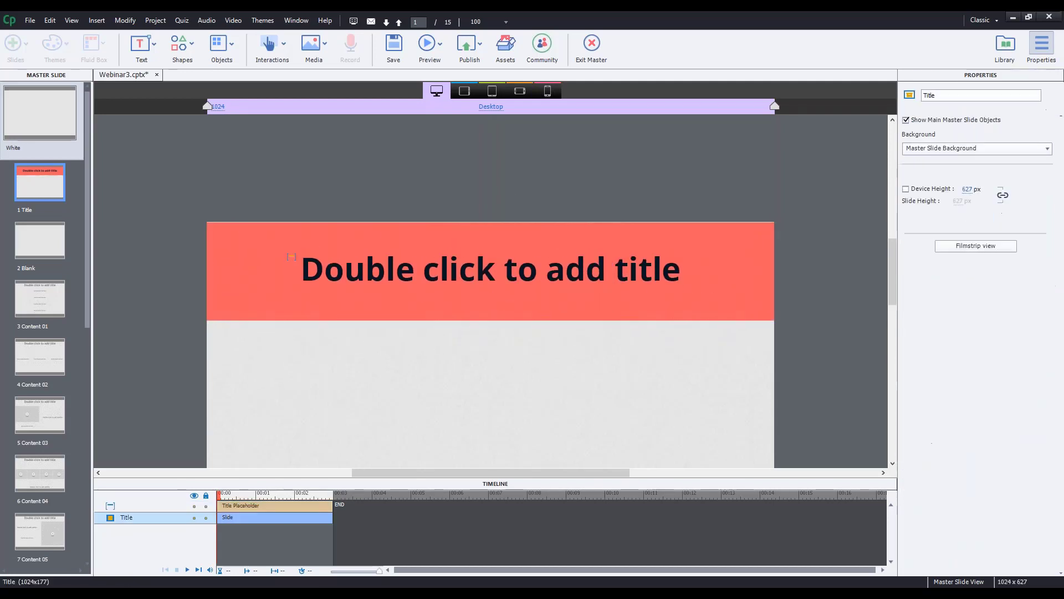
mouse_move(892, 269)
left_mouse_down()
mouse_move(893, 292)
mouse_move(893, 272)
left_mouse_up()
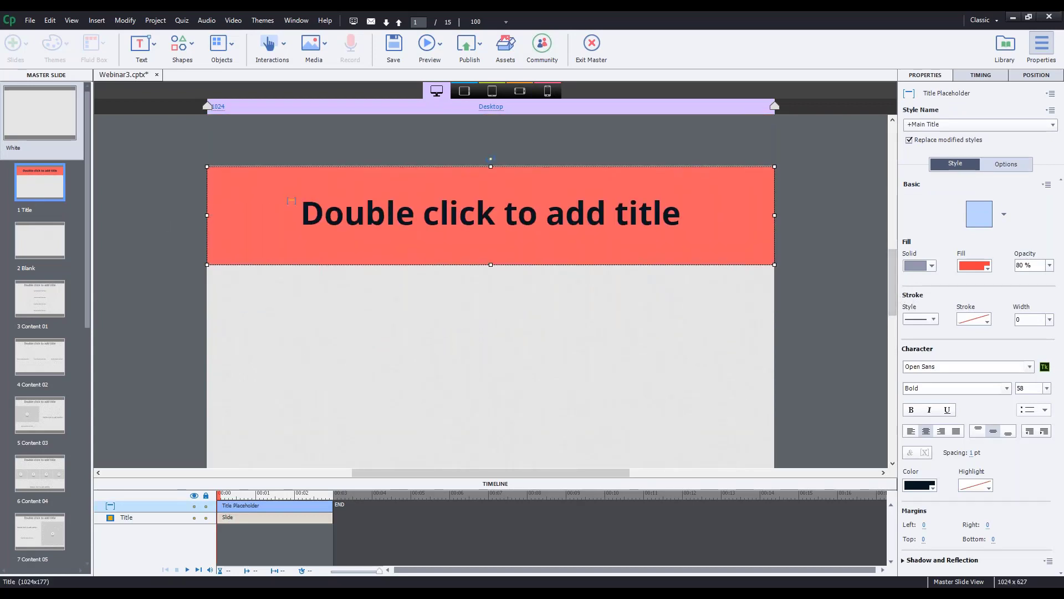
left_click(464, 91)
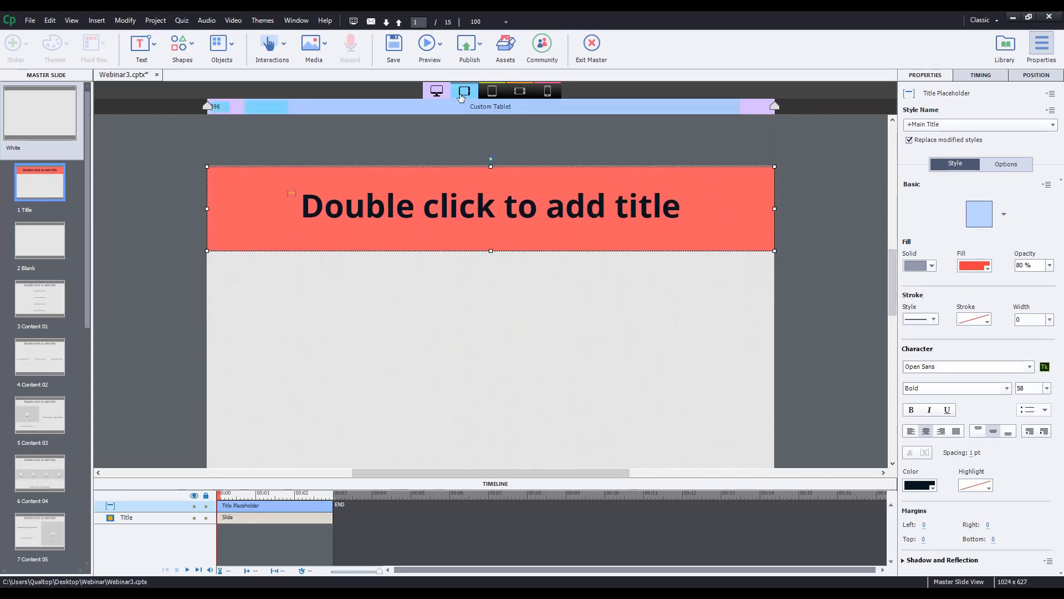
left_click(437, 90)
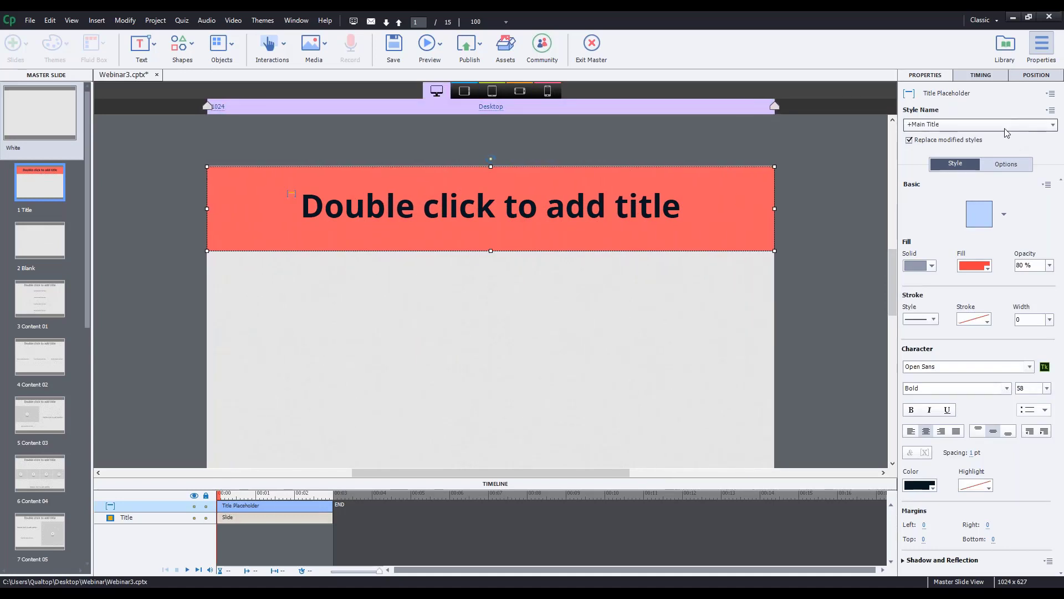
- Save the title placeholder's new fill and shape to the existing Main Title style
left_click(1050, 111)
left_click(838, 205)
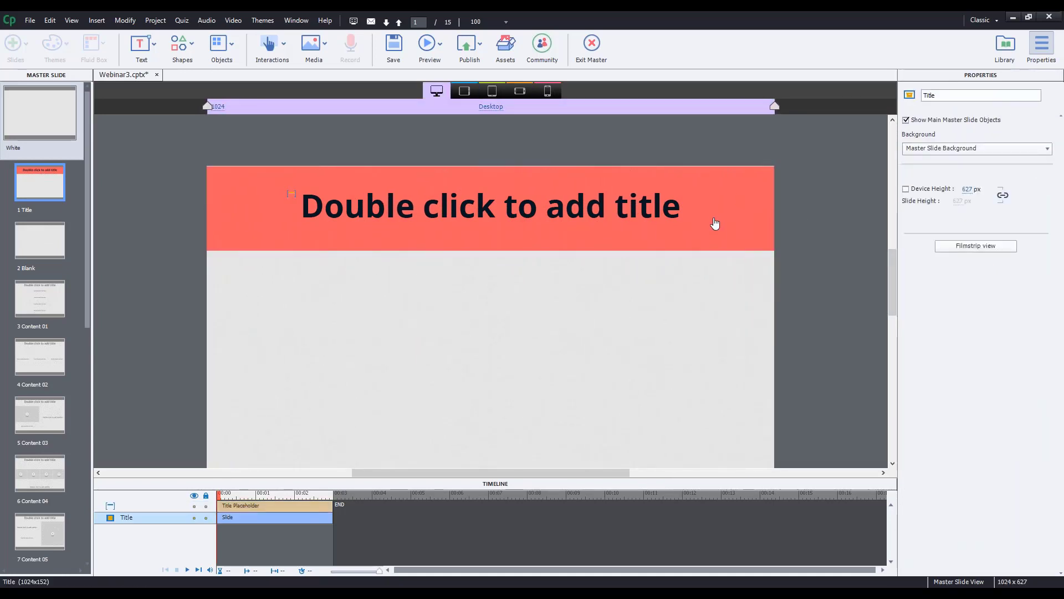
left_click(713, 225)
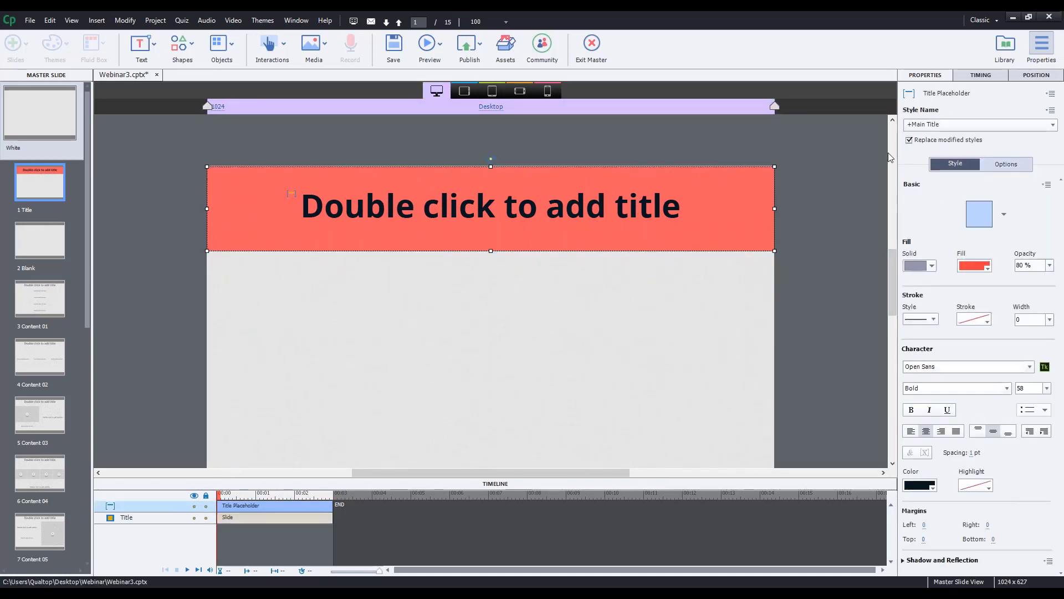
left_click(1051, 109)
left_click(1017, 135)
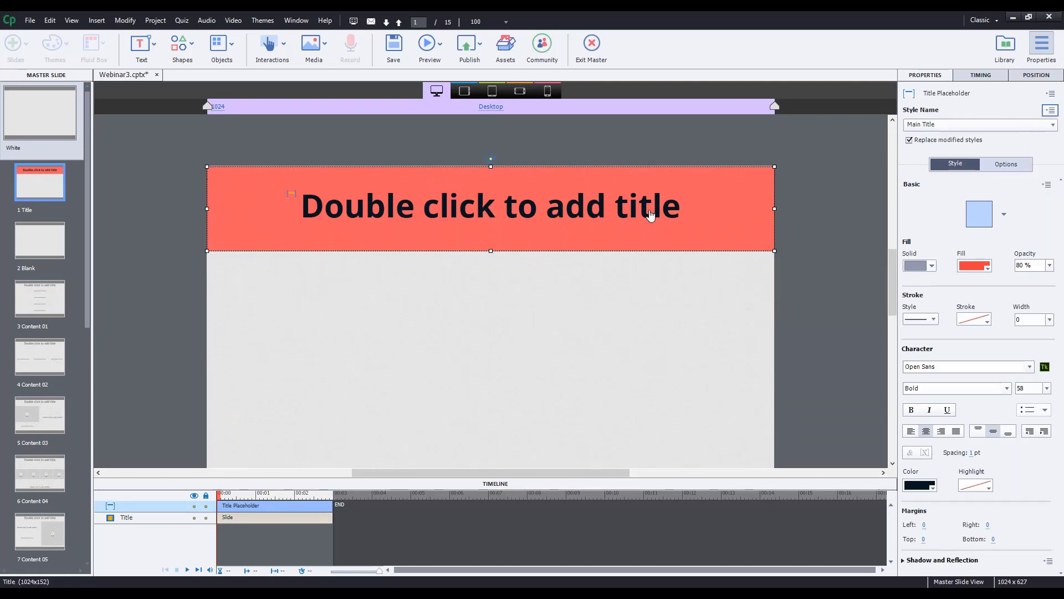
- Check how the updated Main Title style looks in the smaller device views, ending with the title selected in Desktop
left_click(492, 91)
left_click(437, 91)
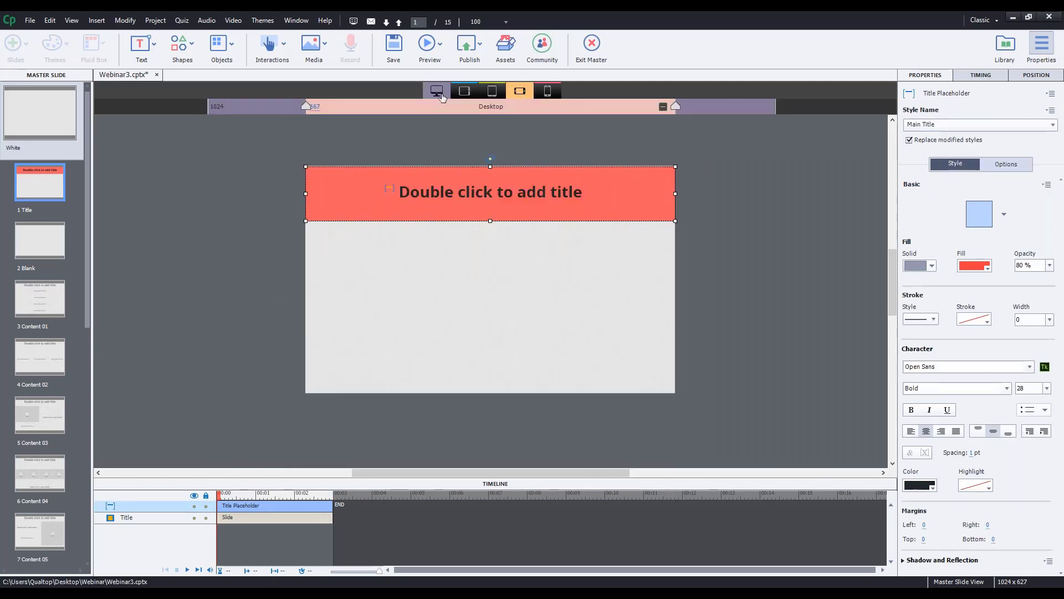
left_click(480, 190)
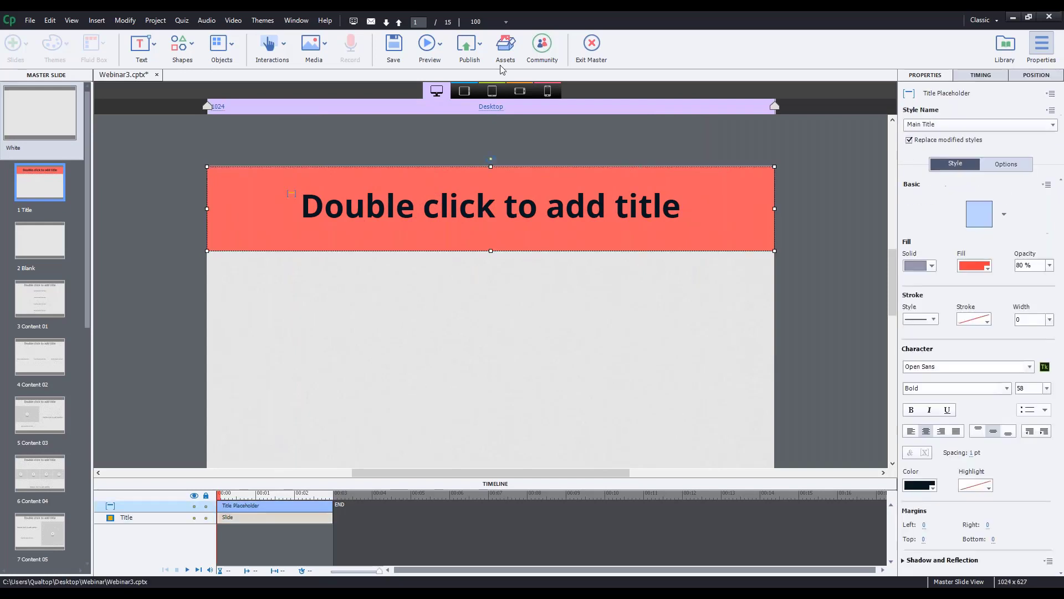
- Exit the master slide view and reset slide 1 to its Title master slide
left_click(592, 44)
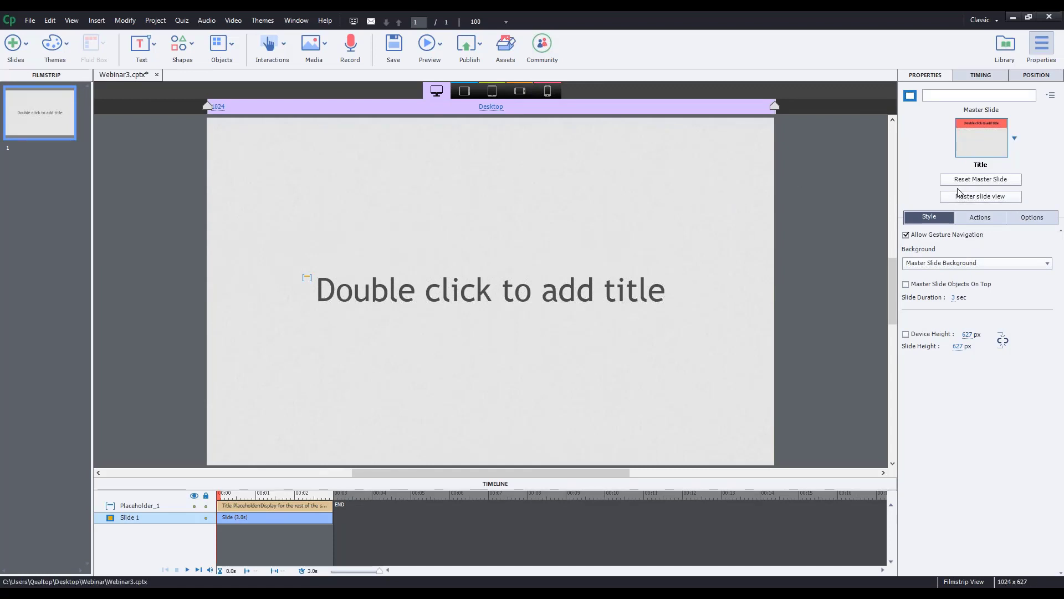
left_click(980, 180)
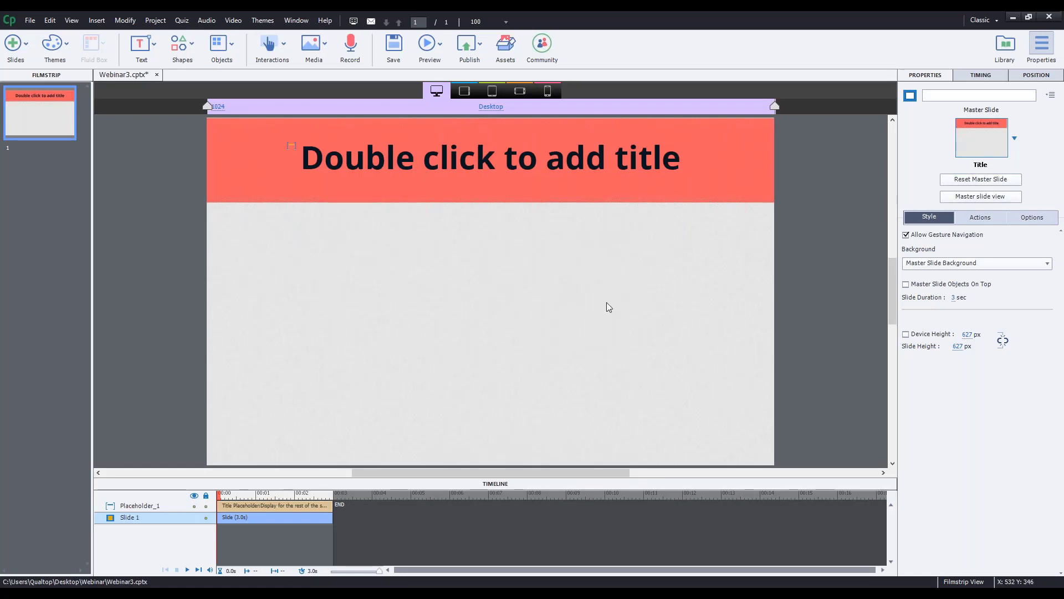
- Review the object commands available for the title placeholder on slide 1 without applying any
scroll(890, 276, "up", 1)
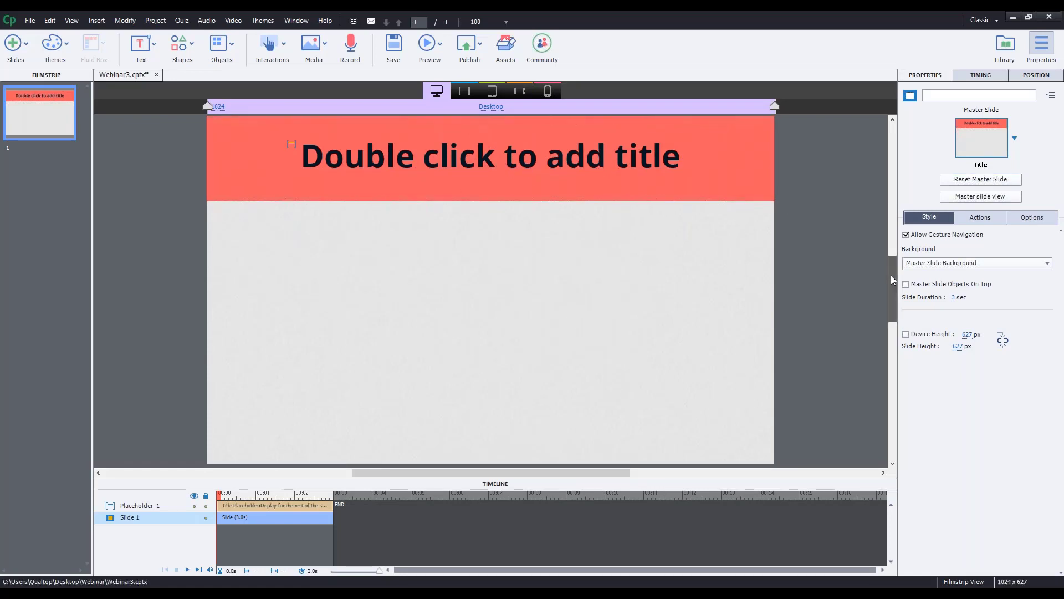
left_click(478, 223)
right_click(478, 214)
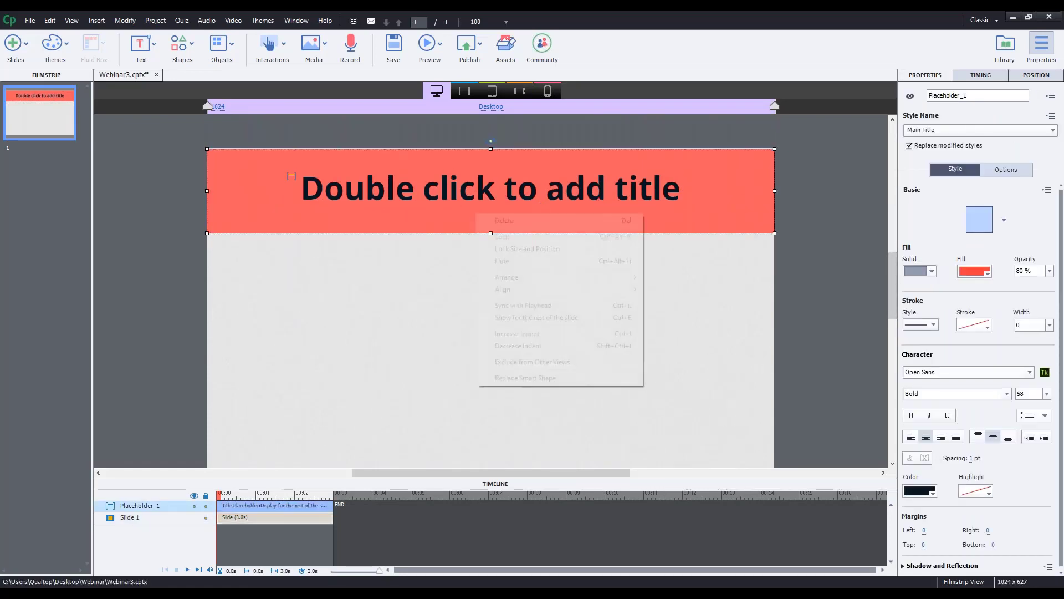
left_click(780, 263)
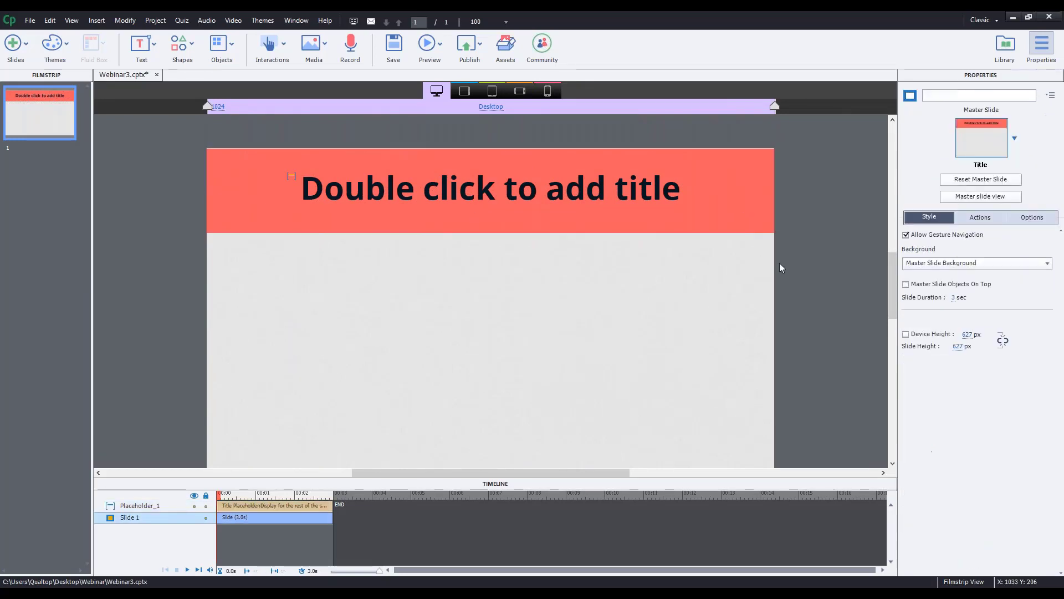
- Replace the placeholder text of the title on slide 1 with "Responsive eLearning"
double_click(491, 191)
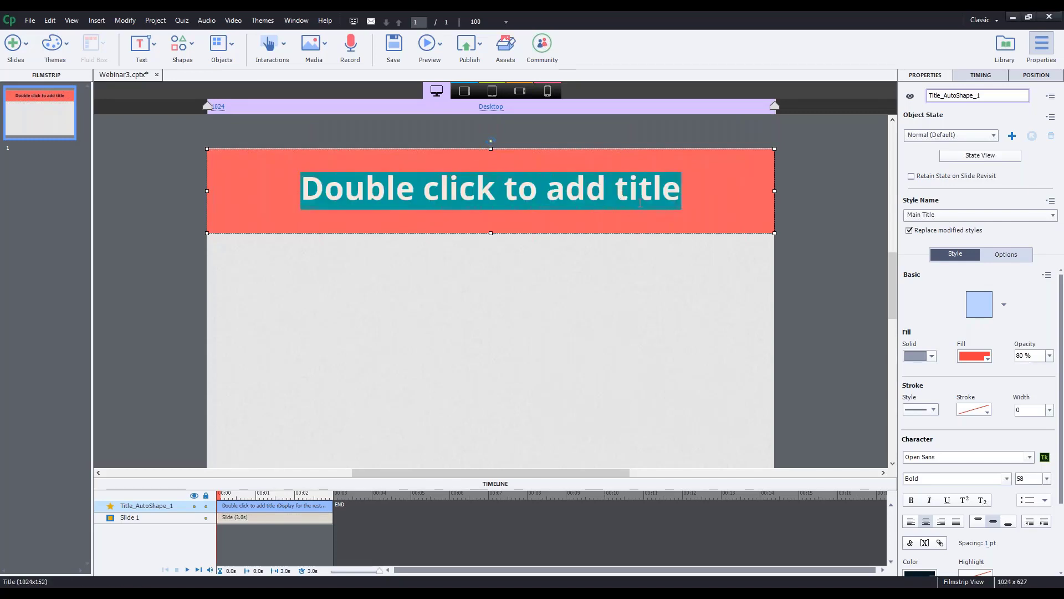
type("Responsive eLearning")
left_click(839, 231)
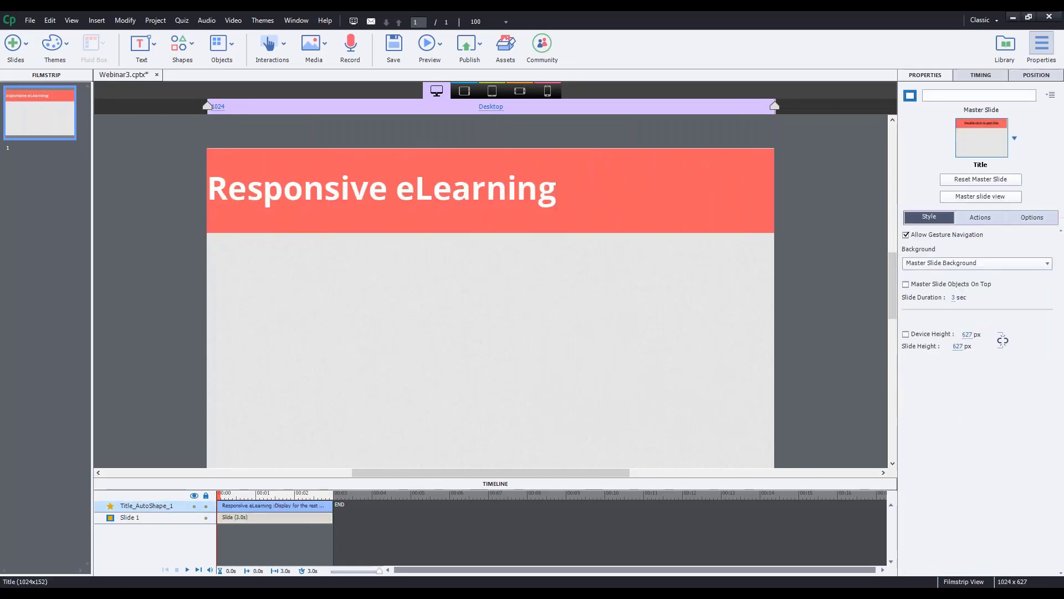
- Review the object commands for applying position and text properties to all views on slide 1's title without applying any
left_click(615, 231)
right_click(638, 199)
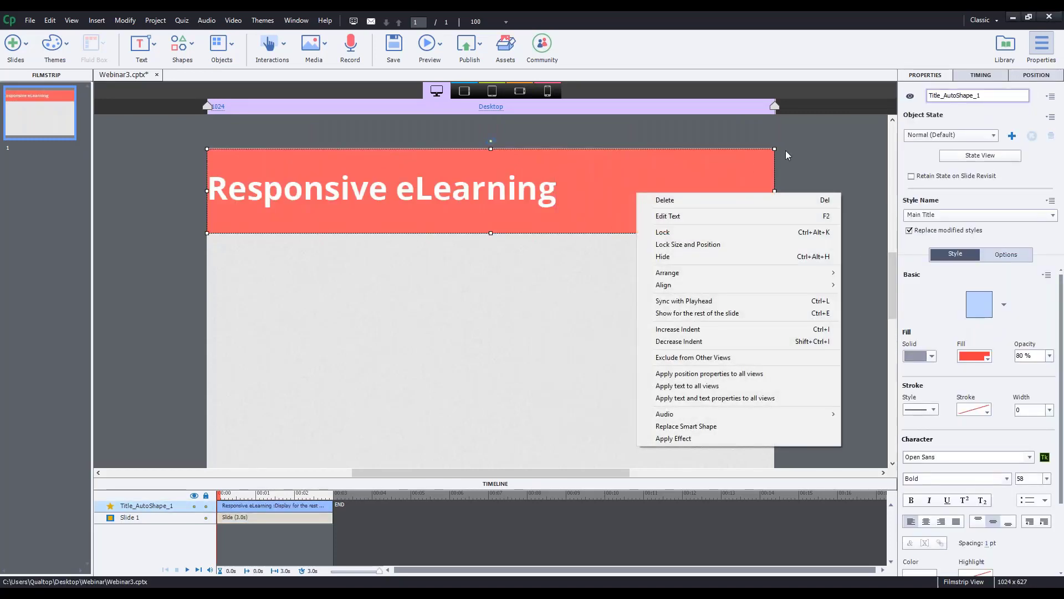
left_click(810, 142)
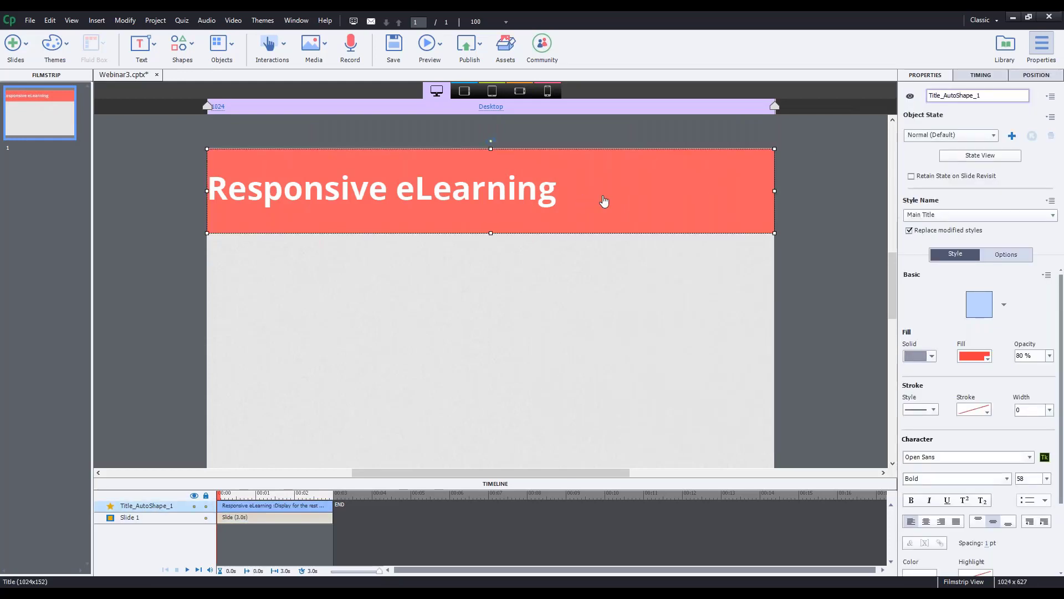
left_click(803, 244)
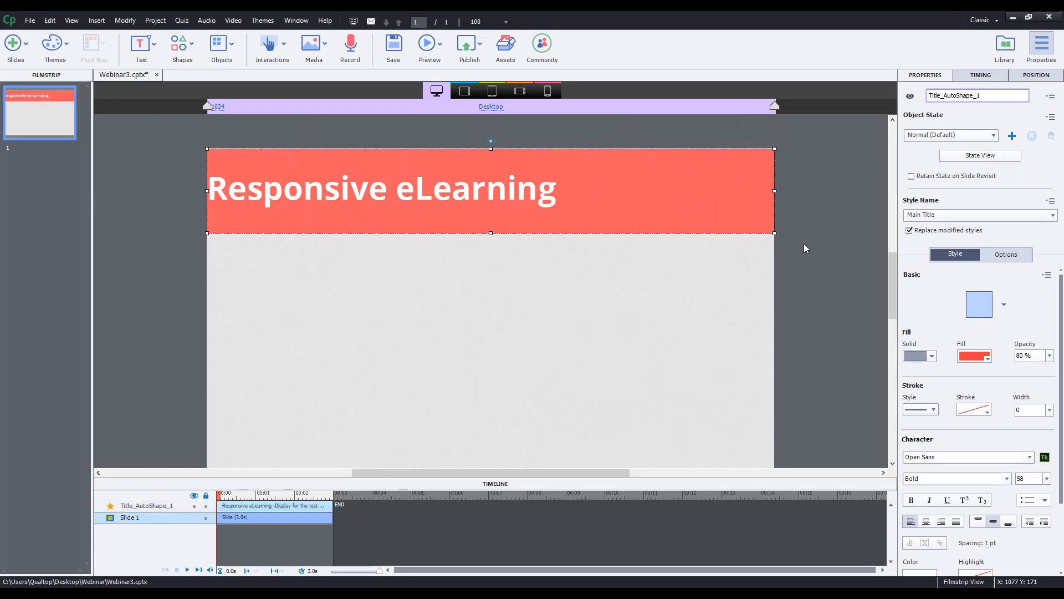
left_click(737, 213)
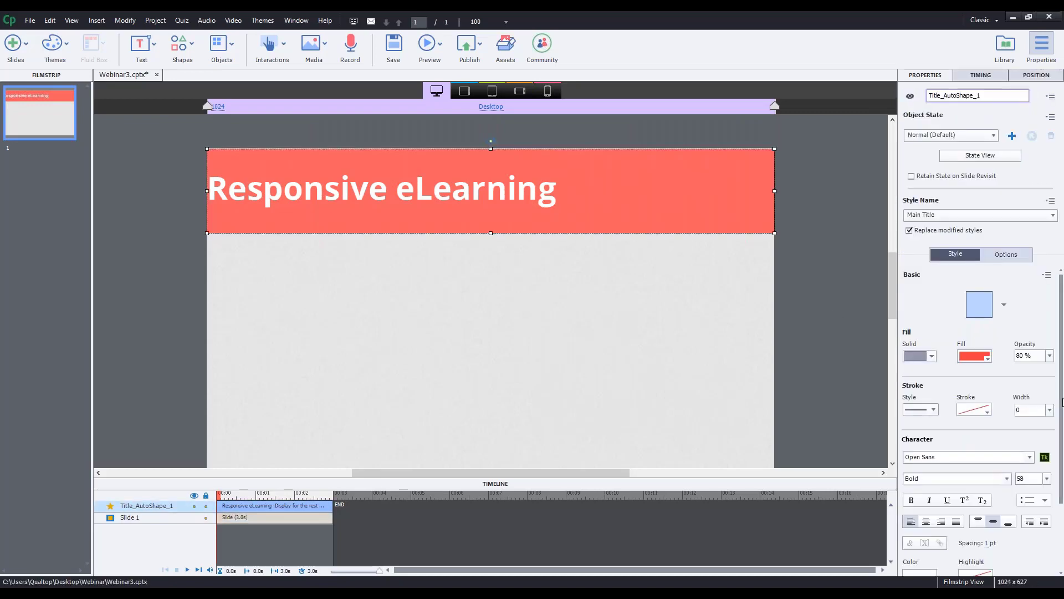
scroll(1062, 402, "down", 2)
right_click(505, 169)
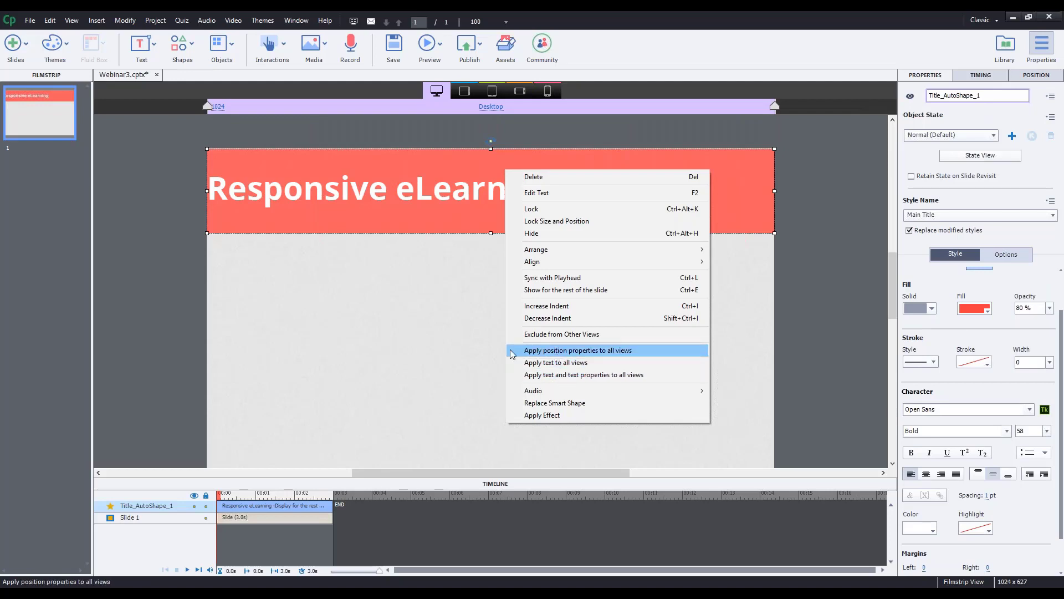
left_click(458, 336)
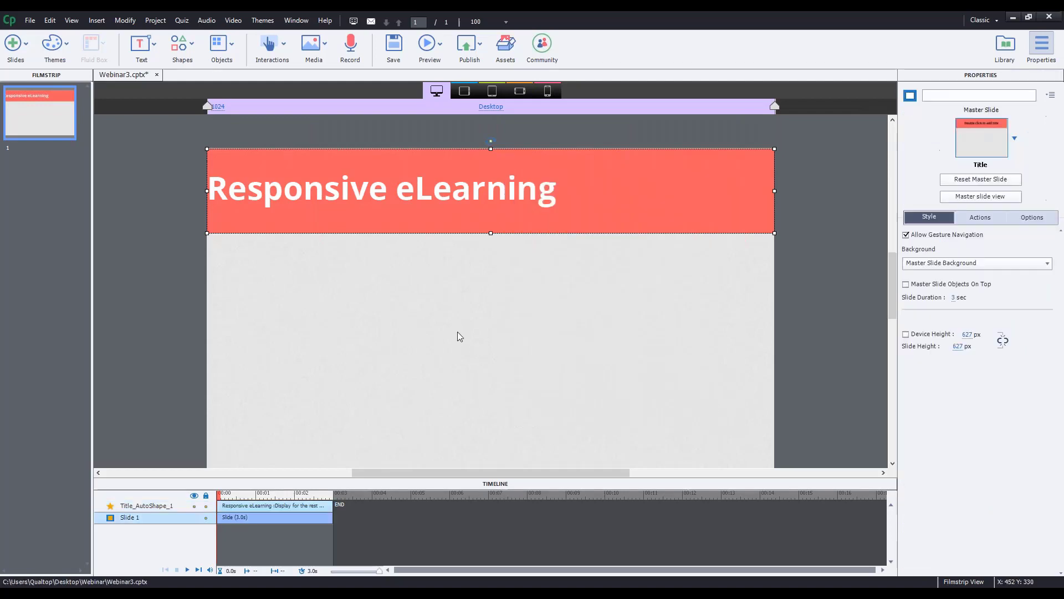
- Compare how slide 1's title looks in the Desktop, tablet and Custom Mobile views, ending in Desktop
left_click(462, 91)
left_click(439, 90)
left_click(463, 90)
left_click(518, 91)
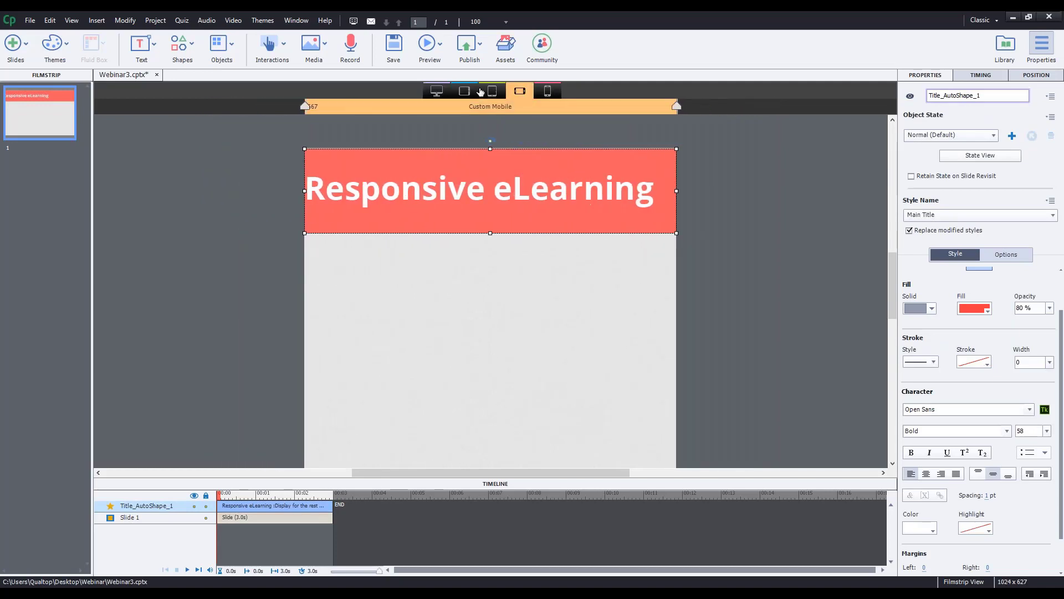
left_click(438, 91)
left_click(519, 91)
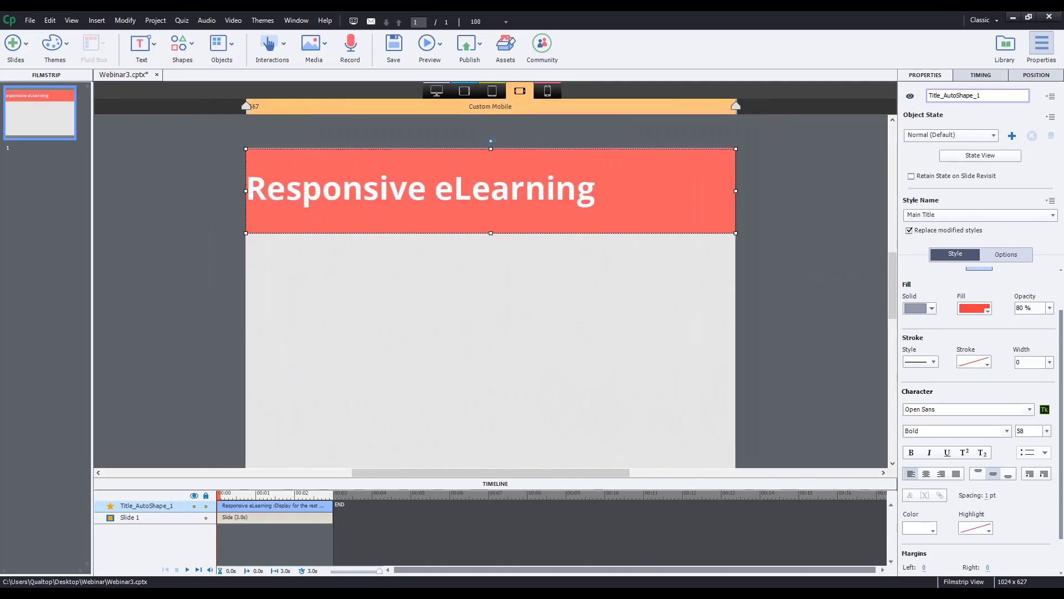
left_click(437, 91)
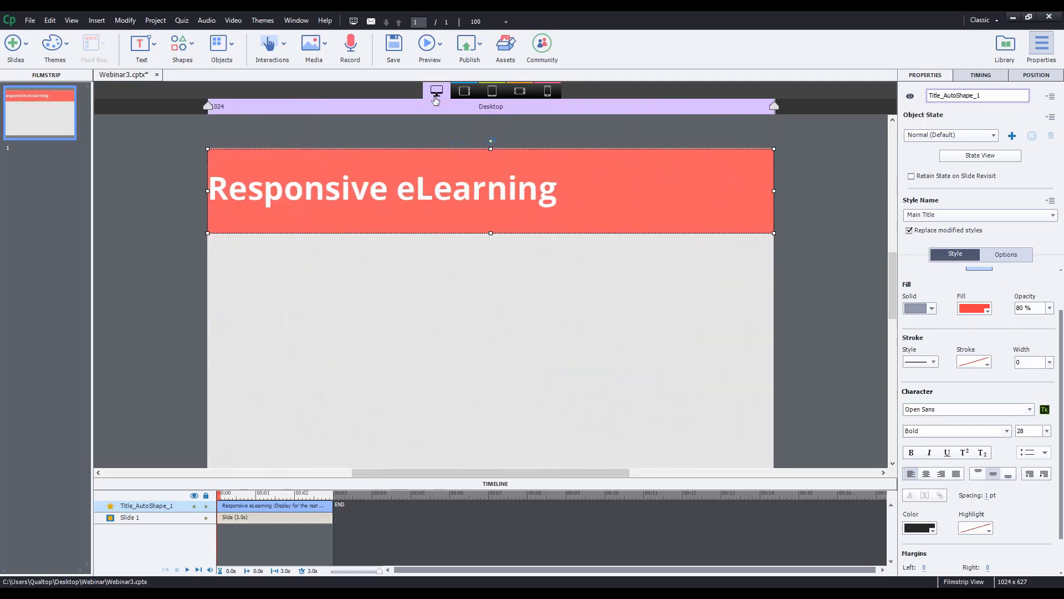
left_click(519, 90)
left_click(436, 91)
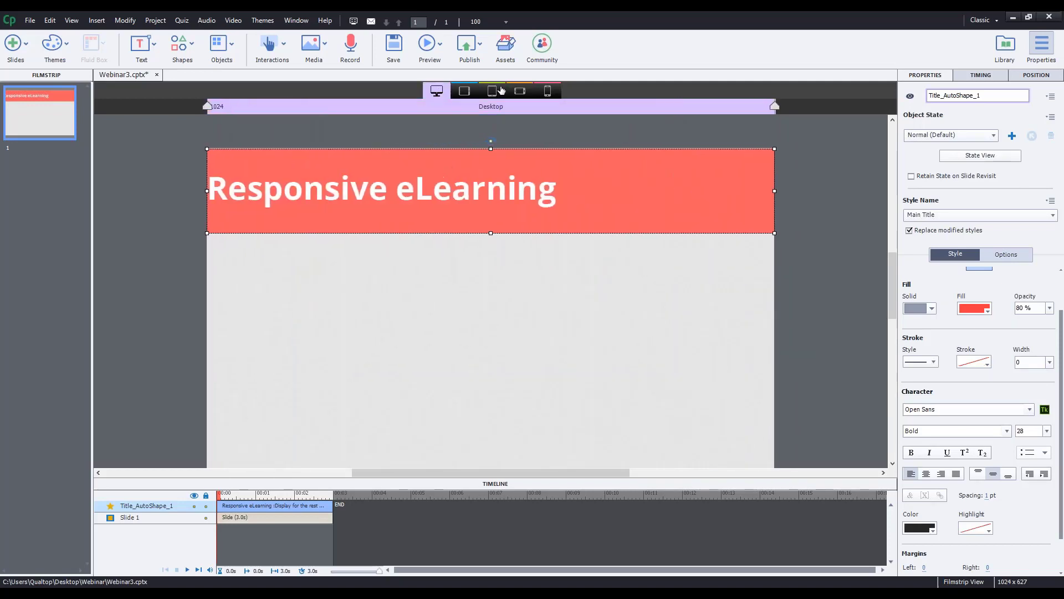
left_click(452, 89)
left_click(437, 90)
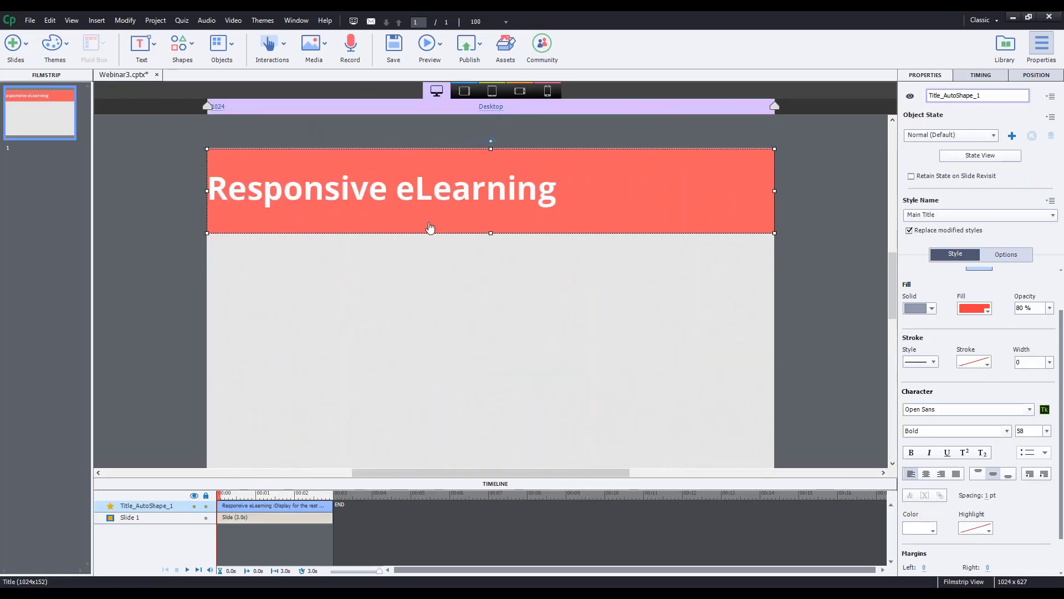
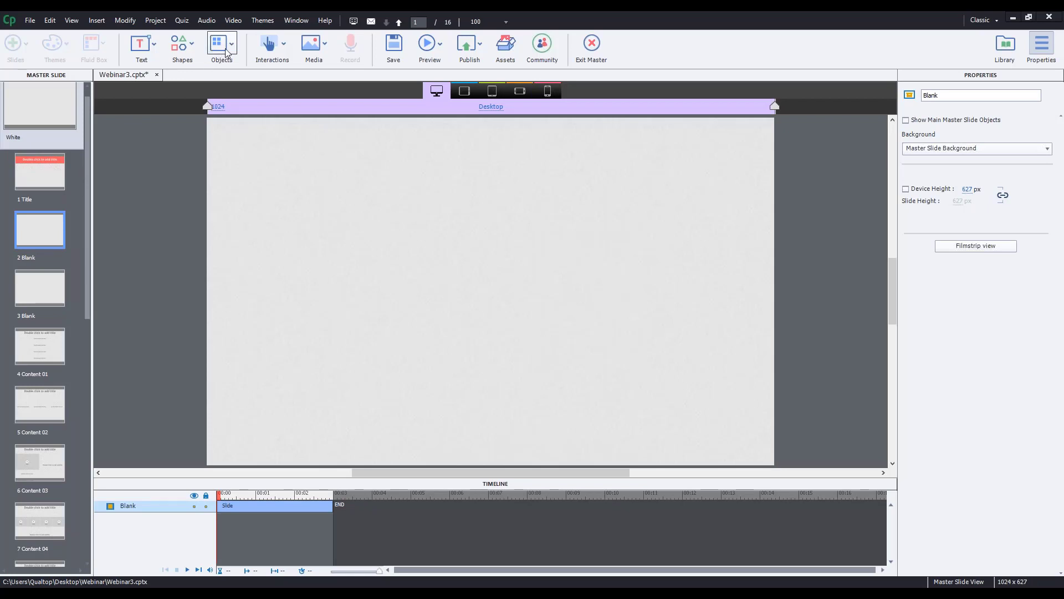
- Draw a full-width rectangle about 100 px high along the upper edge of the Blank master slide
left_click(186, 49)
left_click(233, 122)
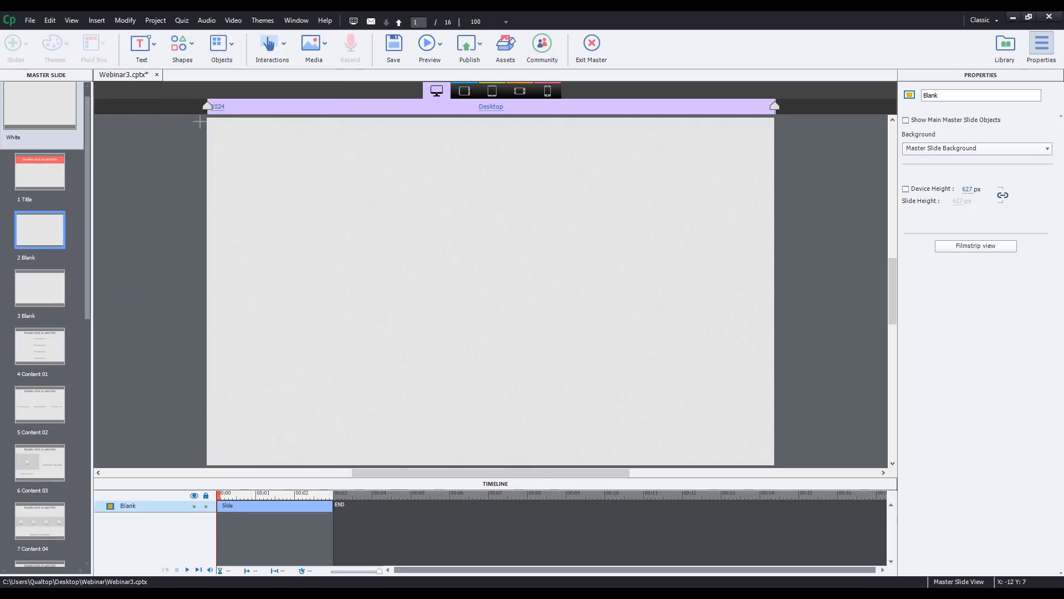
left_click_drag(701, 220, 772, 171)
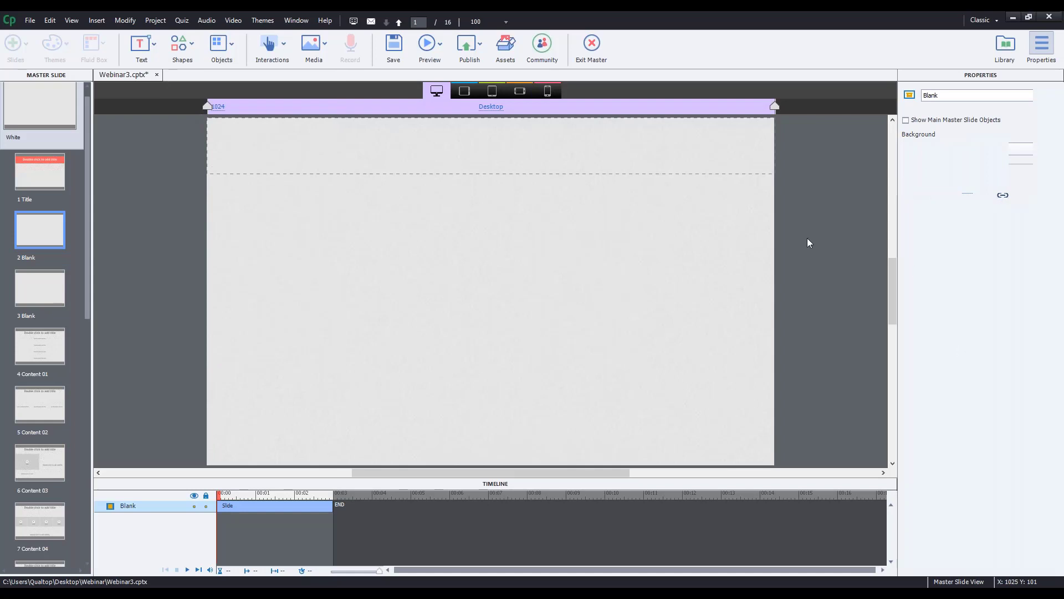
- Fill the new header rectangle with very dark navy and set its stroke width to 0
left_click(970, 286)
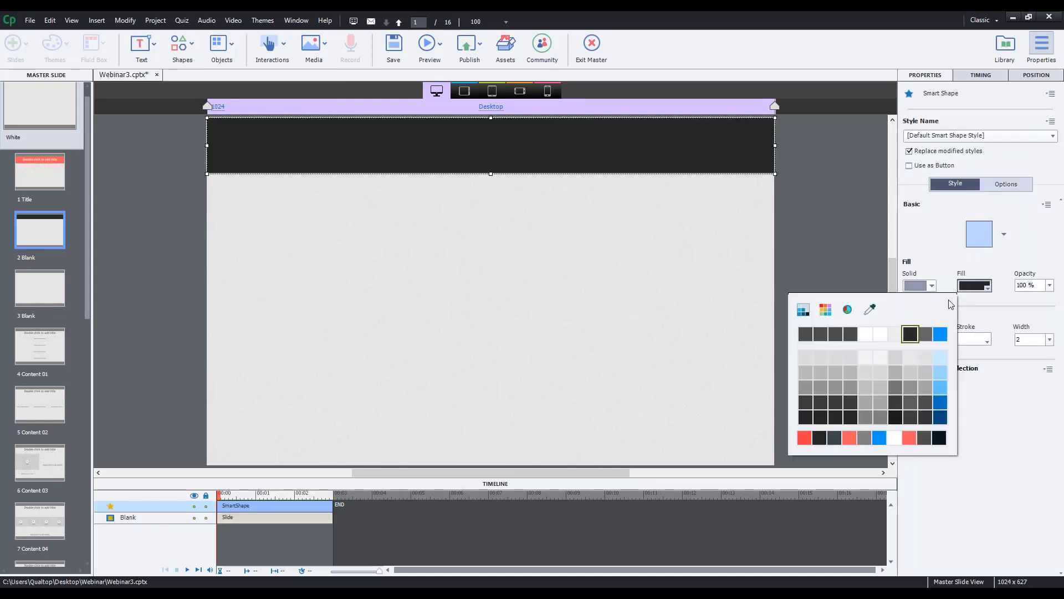
left_click(938, 442)
left_click_drag(1030, 339, 991, 340)
type("0")
key("Return")
left_click(824, 195)
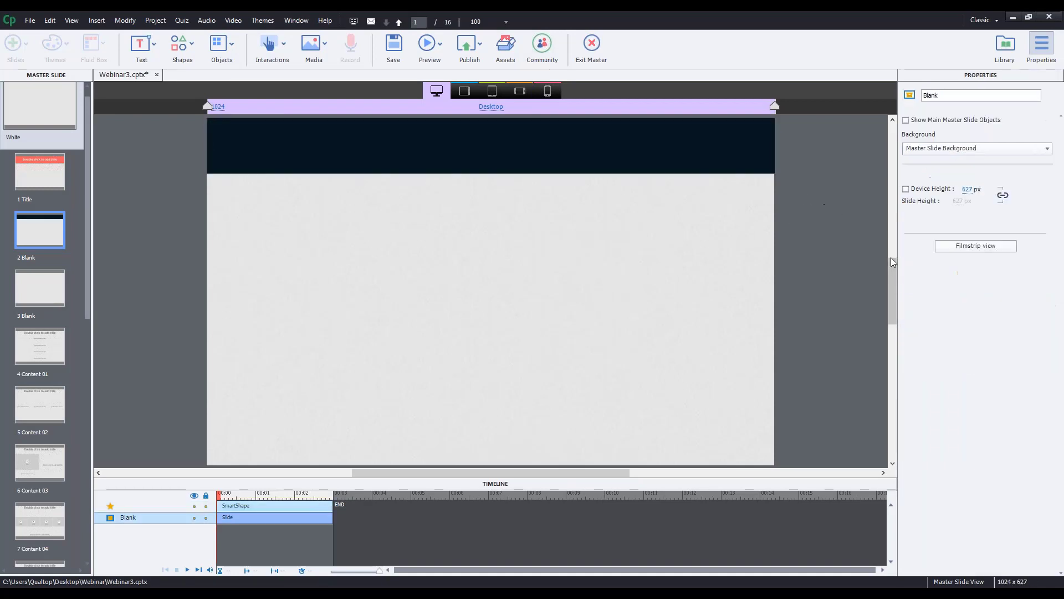
- Save the header rectangle's formatting changes to the existing [Default Smart Shape Style]
left_click_drag(891, 268, 891, 260)
left_click(754, 215)
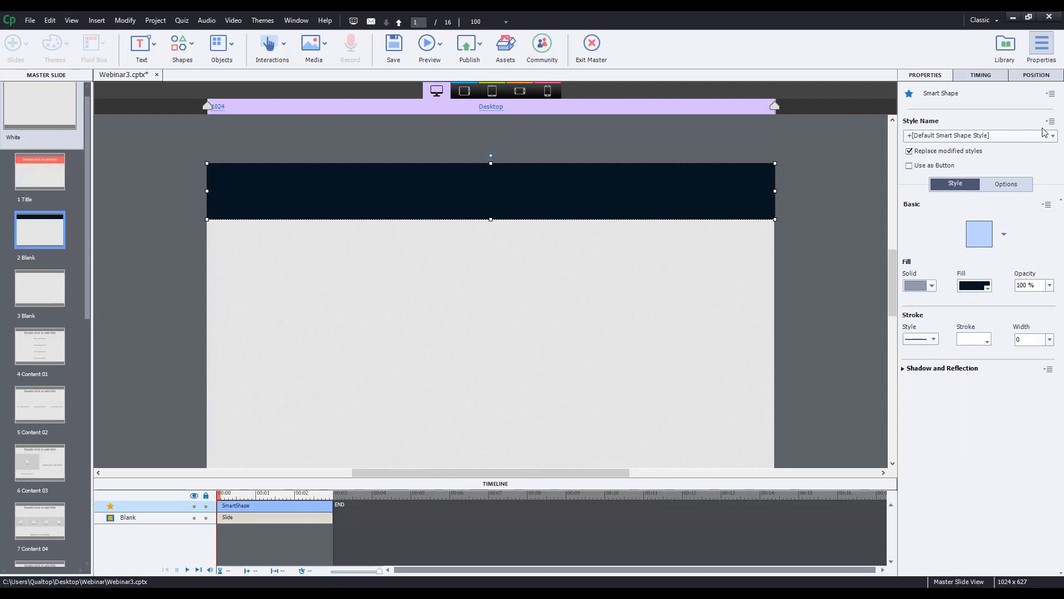
left_click(1049, 121)
left_click(1000, 145)
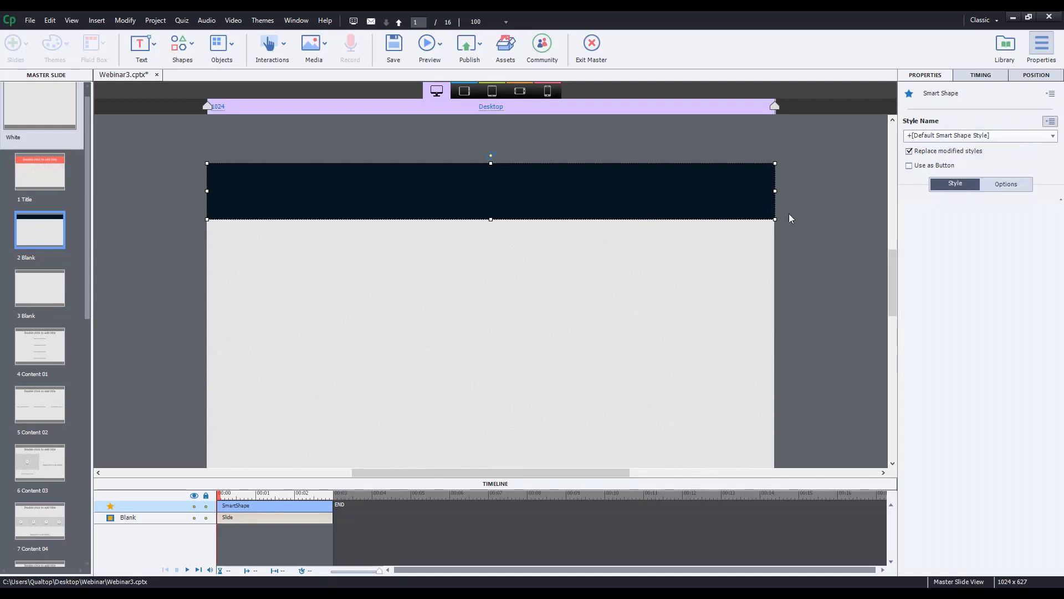
left_click(835, 265)
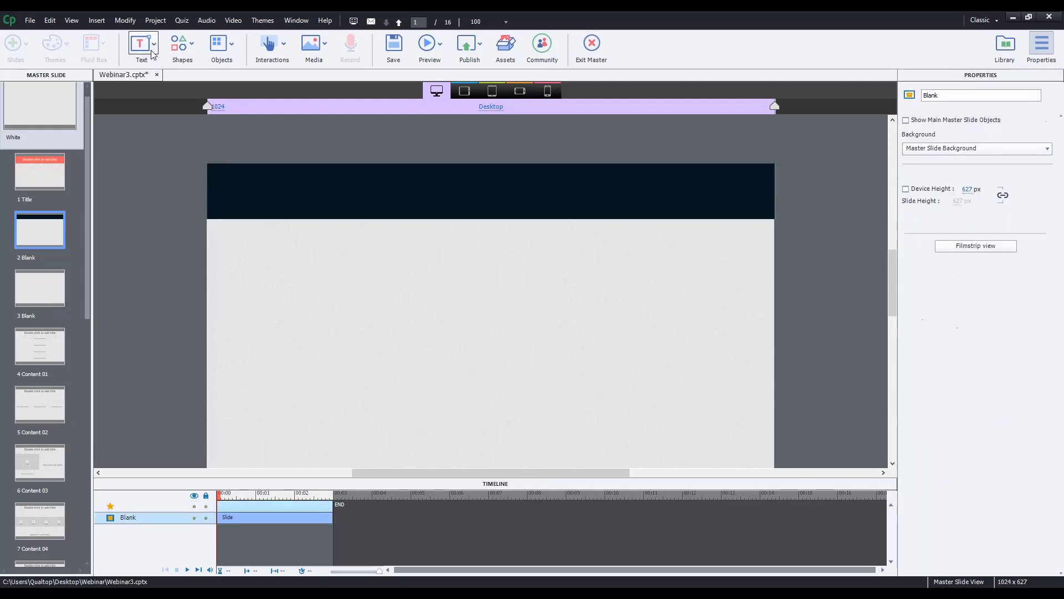
- Draw a test rectangle about 125 by 134 px below the header and compare its style with the header's
left_click(183, 44)
left_click(233, 117)
left_click_drag(251, 271, 323, 351)
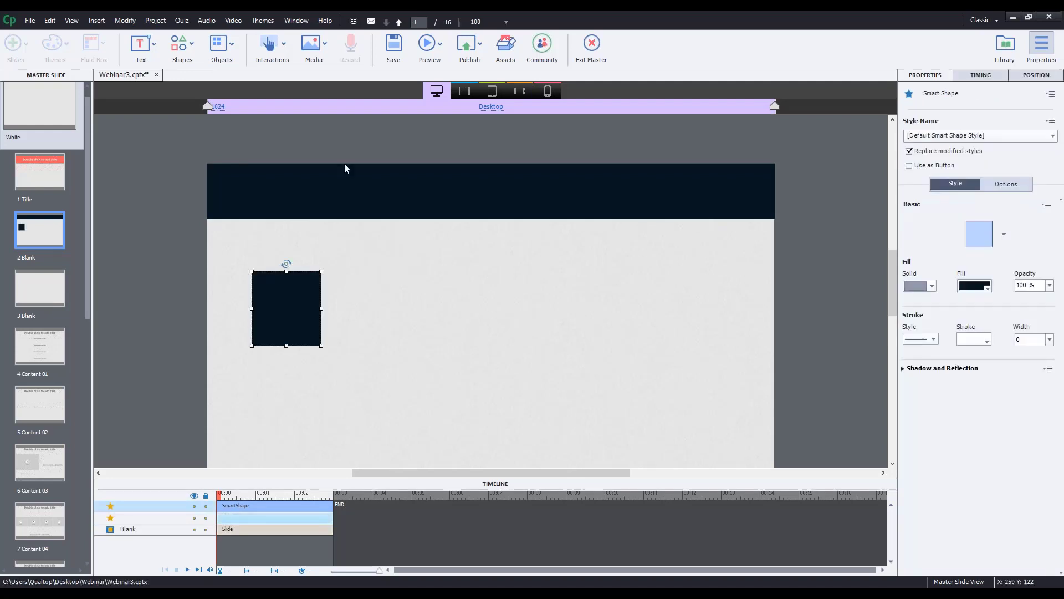
left_click(358, 188)
left_click(361, 272)
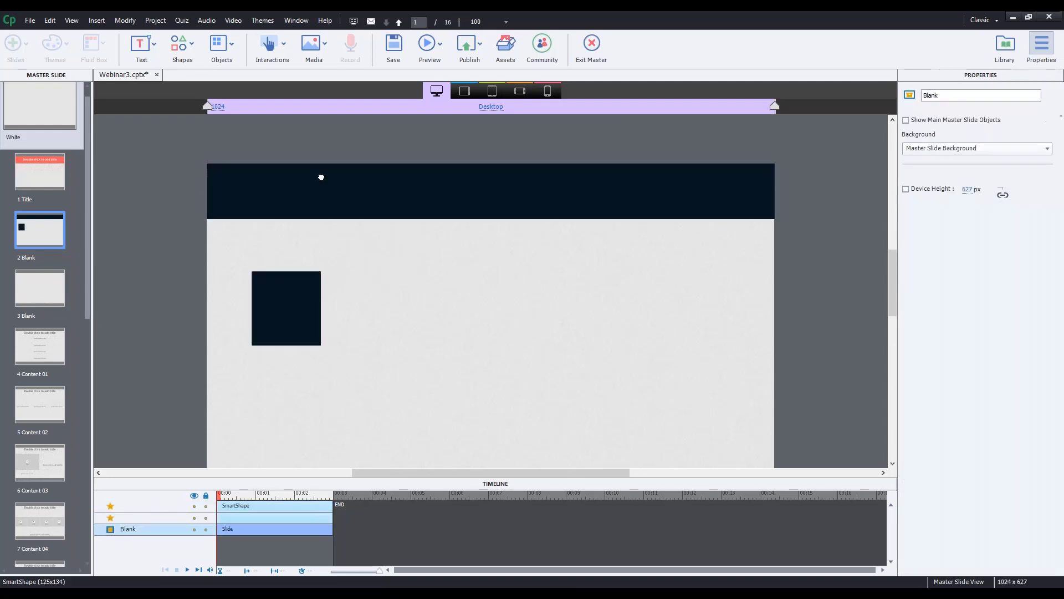
left_click(320, 178)
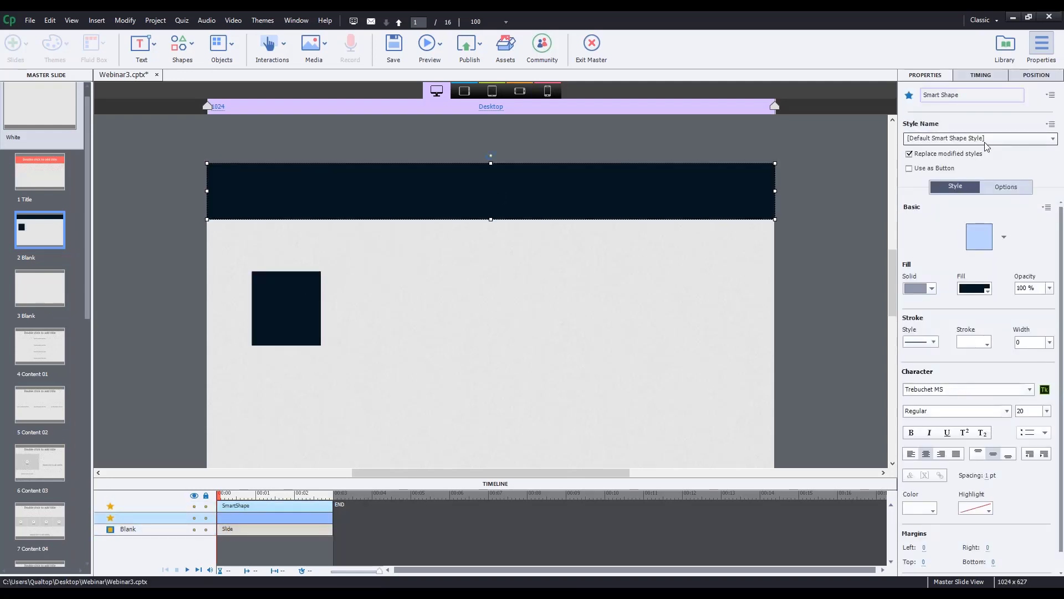
left_click(591, 284)
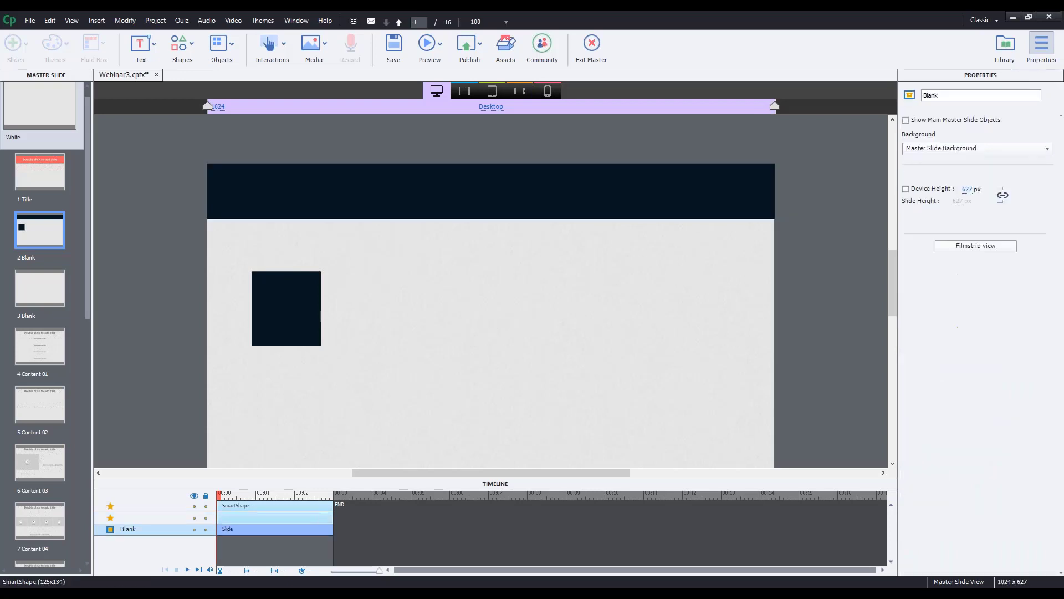
- Delete the small test rectangle from the Blank master slide
left_click(313, 294)
key("Delete")
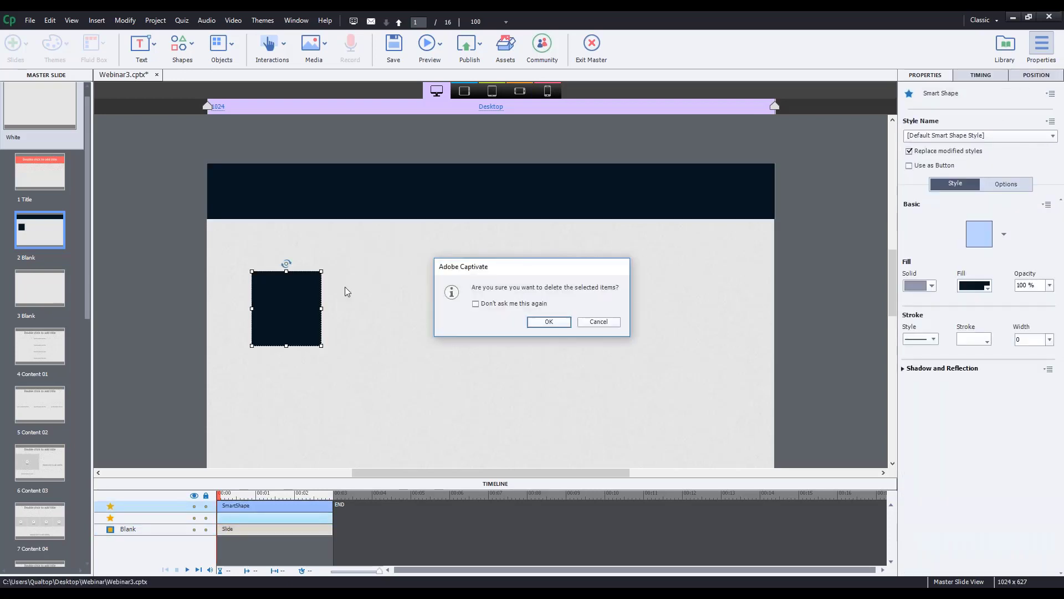
left_click(548, 321)
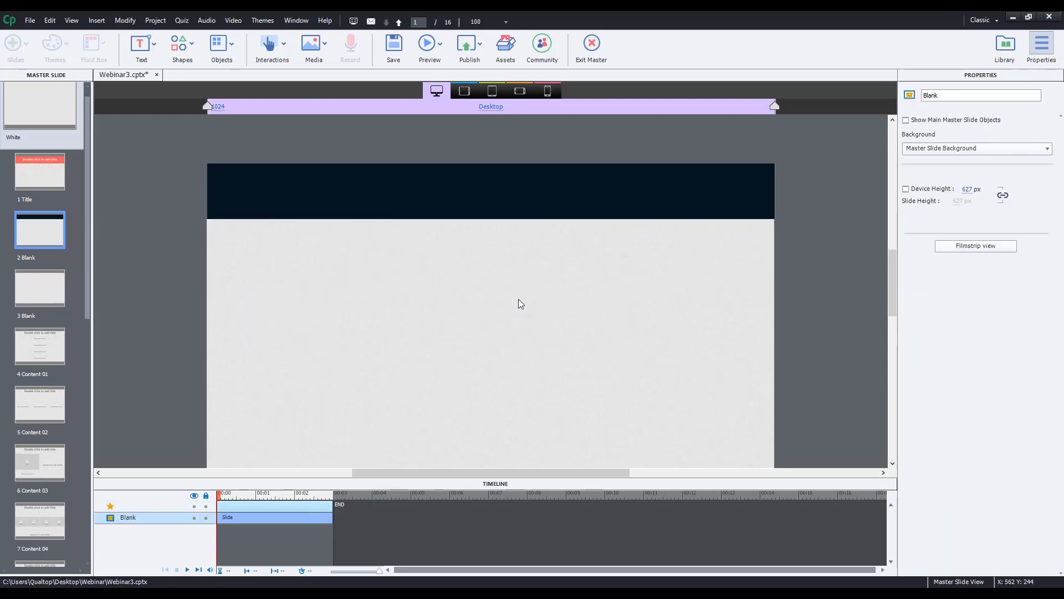
- Save the header rectangle's formatting as a new object style named "Header"
left_click(554, 213)
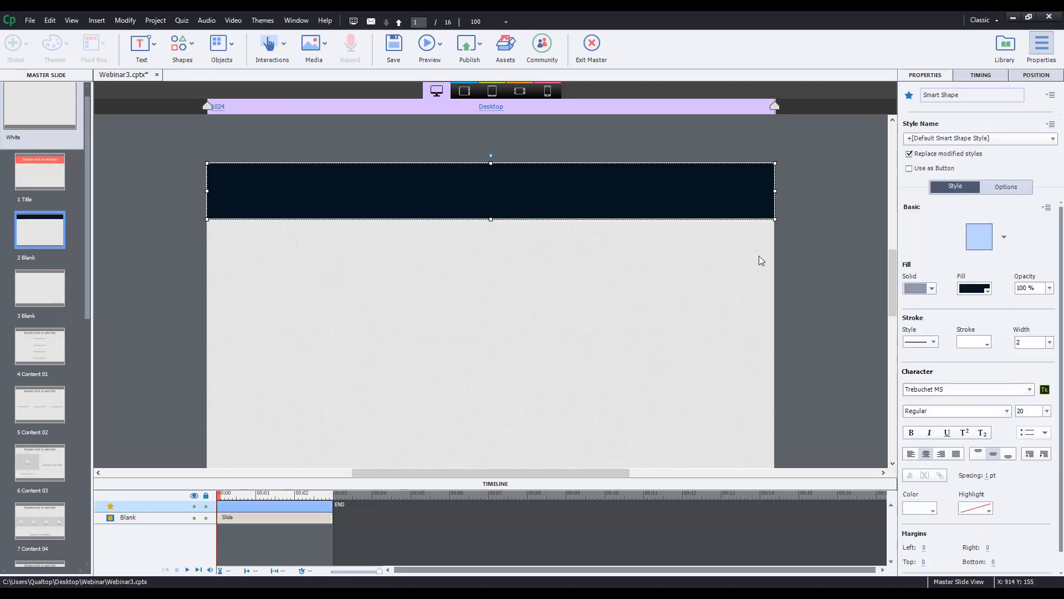
left_click(1049, 124)
left_click(1029, 137)
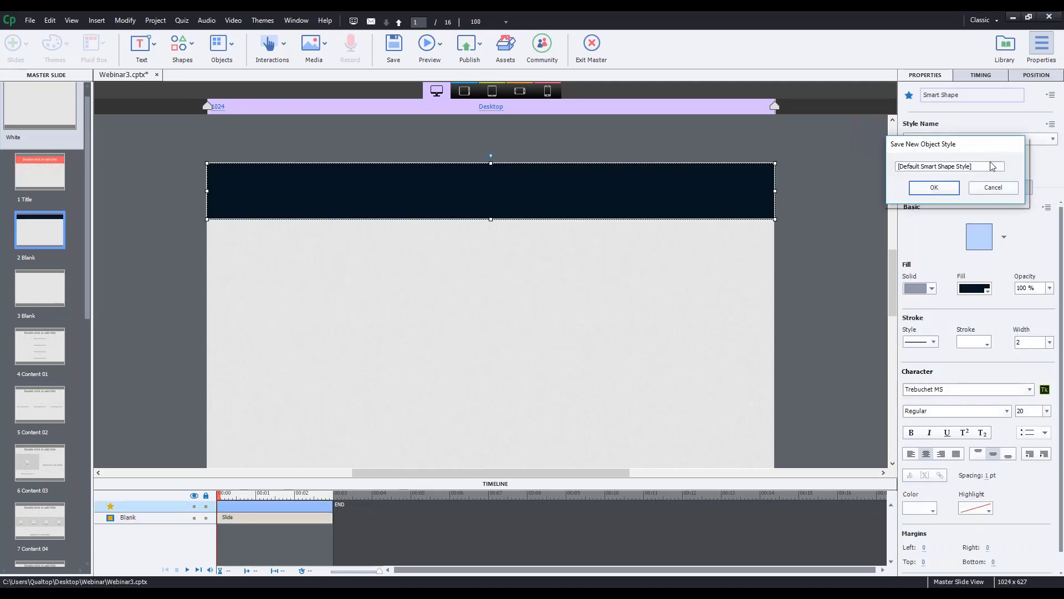
left_click(978, 165)
type("Header")
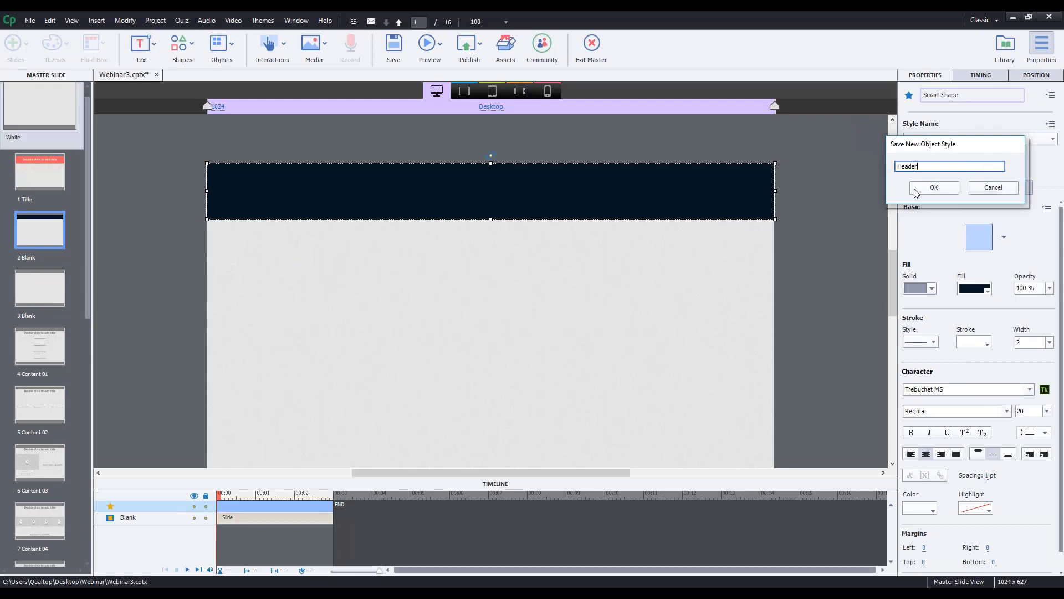
left_click(915, 190)
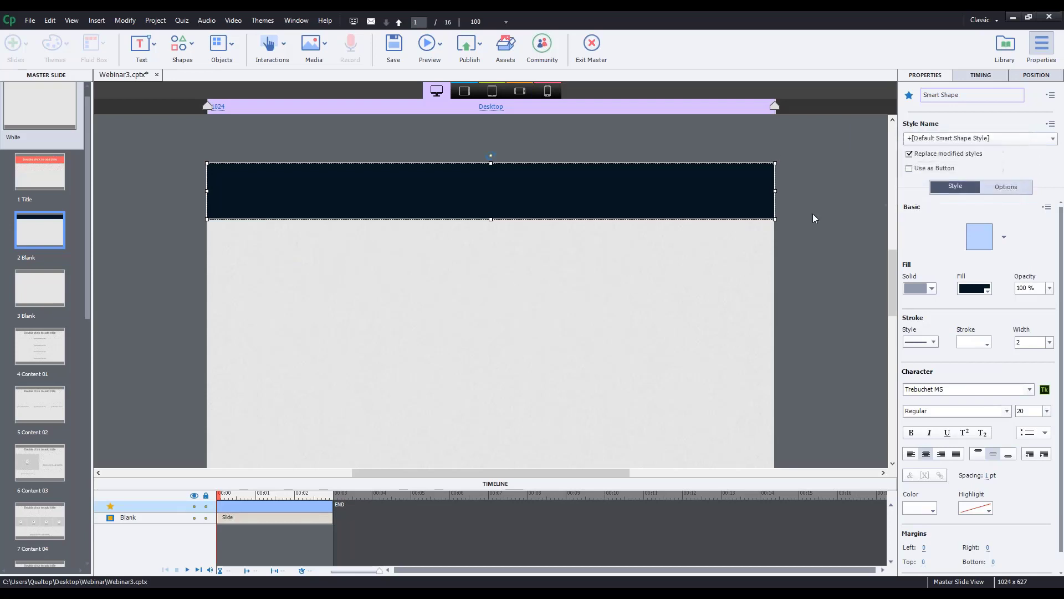
- Set the header rectangle's stroke width to 0 and save the change to the Header style
left_click(798, 234)
left_click(587, 216)
left_click(1019, 342)
type("0")
key("Return")
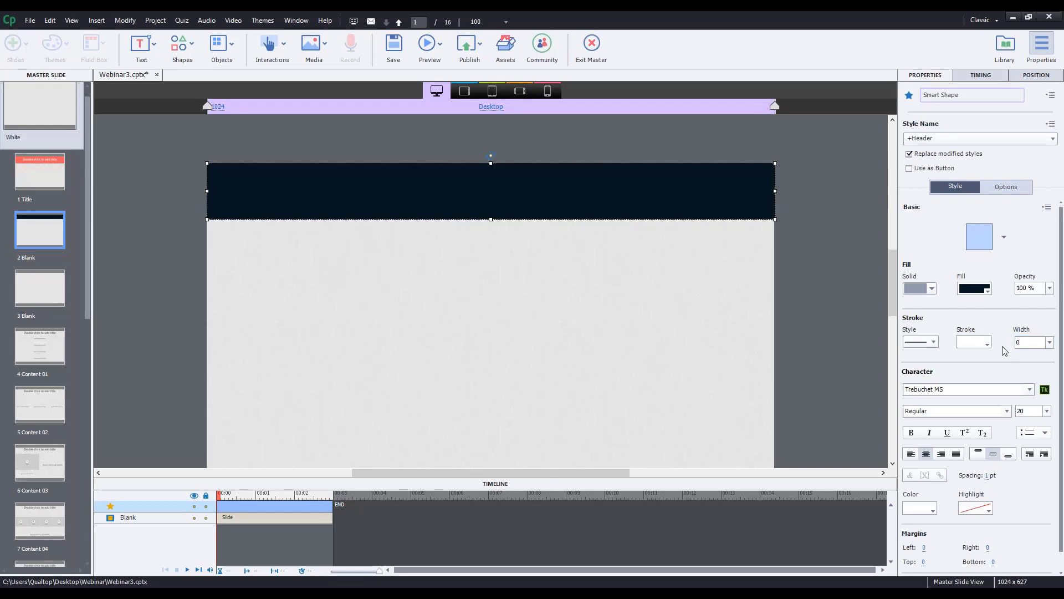
left_click(1050, 124)
left_click(1002, 145)
- Make the header rectangle on the Blank master slide slightly taller by extending its lower edge
left_click(809, 208)
left_click(560, 211)
left_click_drag(491, 219, 492, 230)
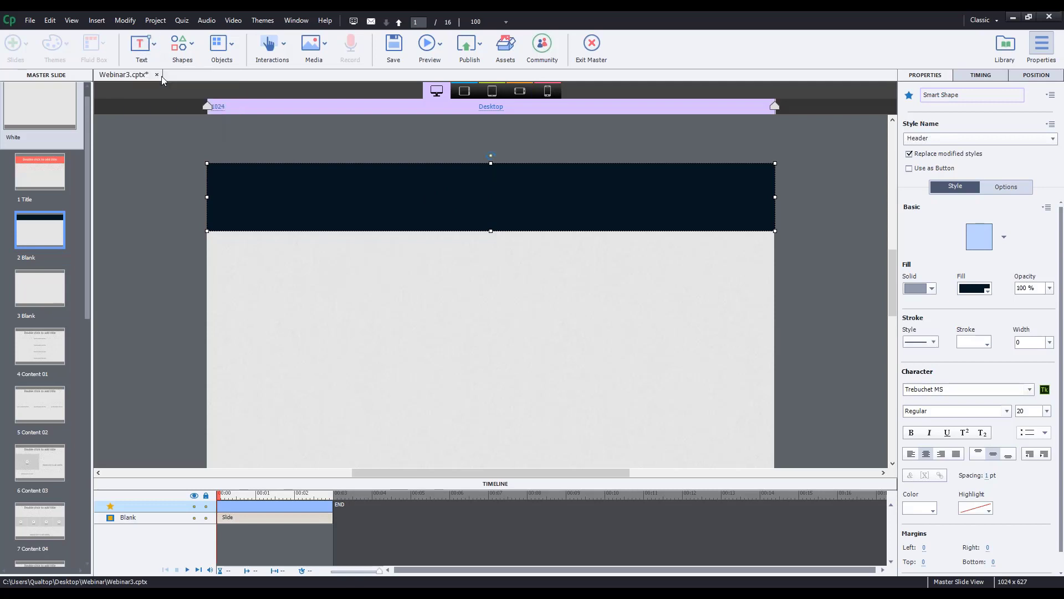
- Try out a text caption enlarged to about 759 by 287 px below the header, and delete it
left_click(798, 301)
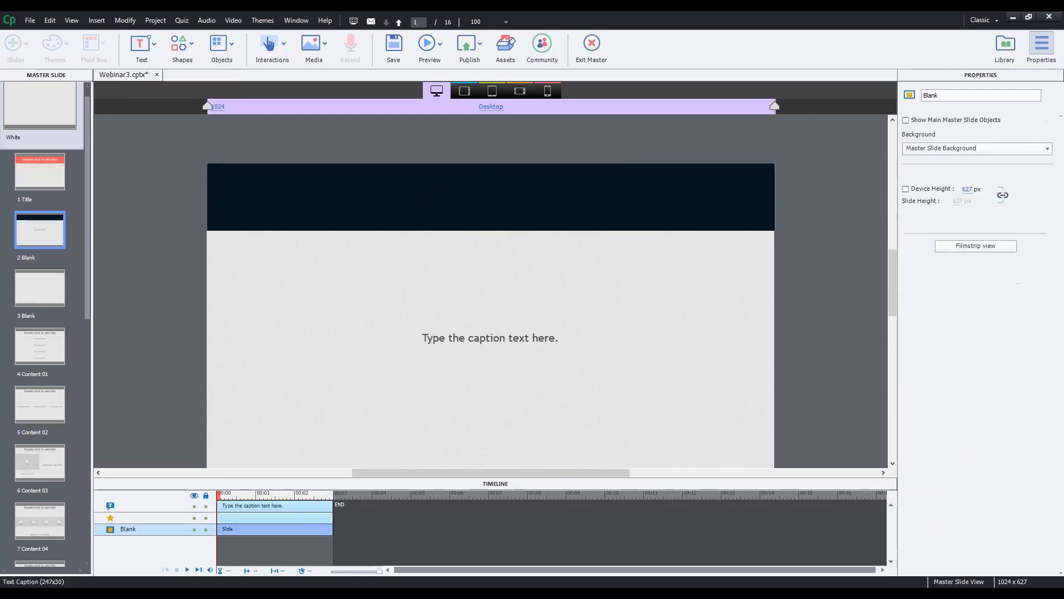
left_click(542, 338)
left_click_drag(559, 346, 675, 428)
left_click_drag(582, 368, 441, 298)
left_click_drag(535, 359, 702, 421)
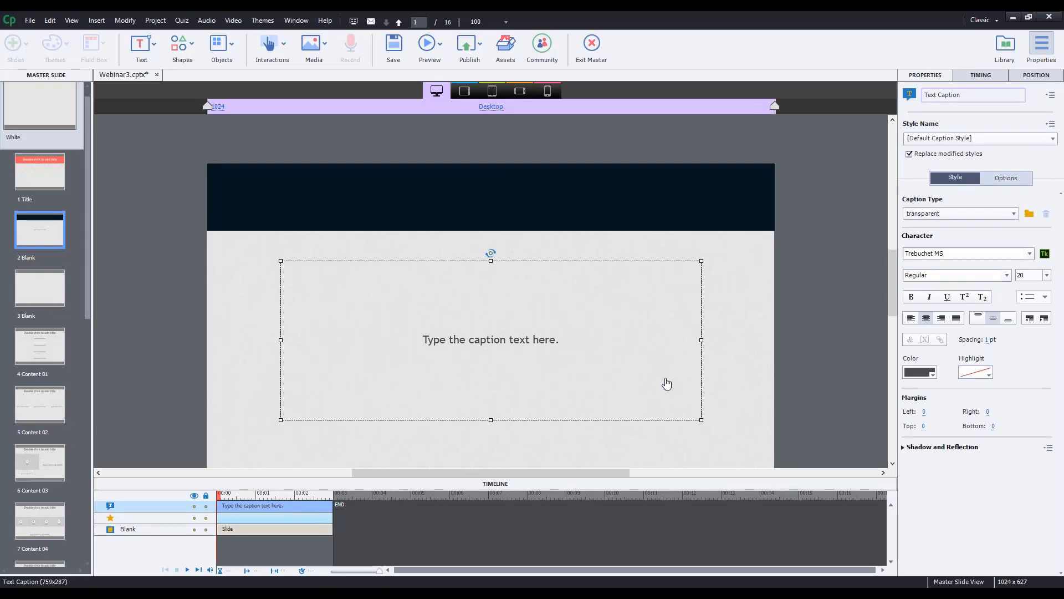
key("Delete")
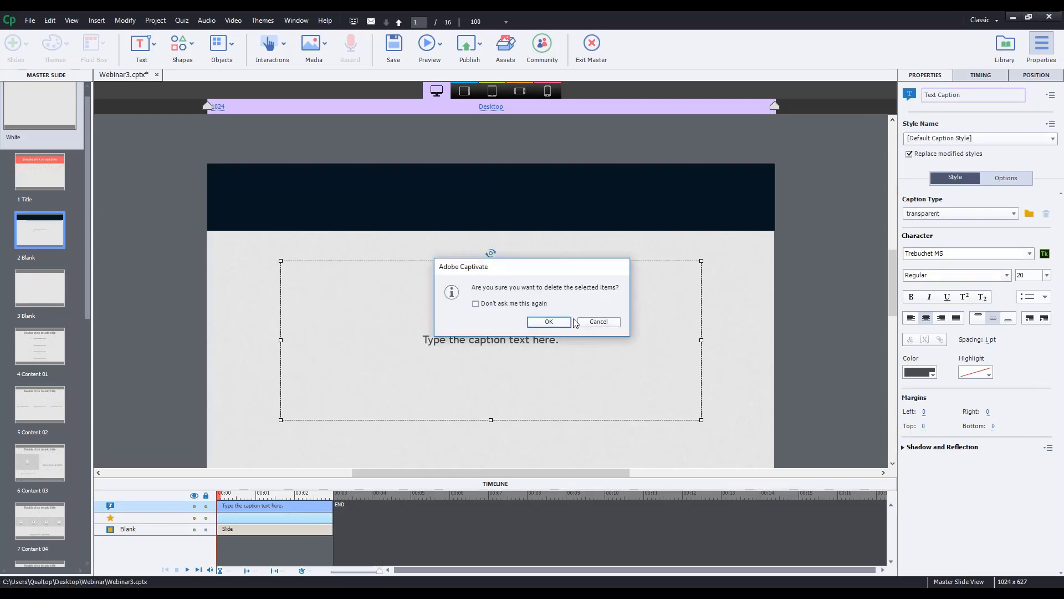
left_click(548, 322)
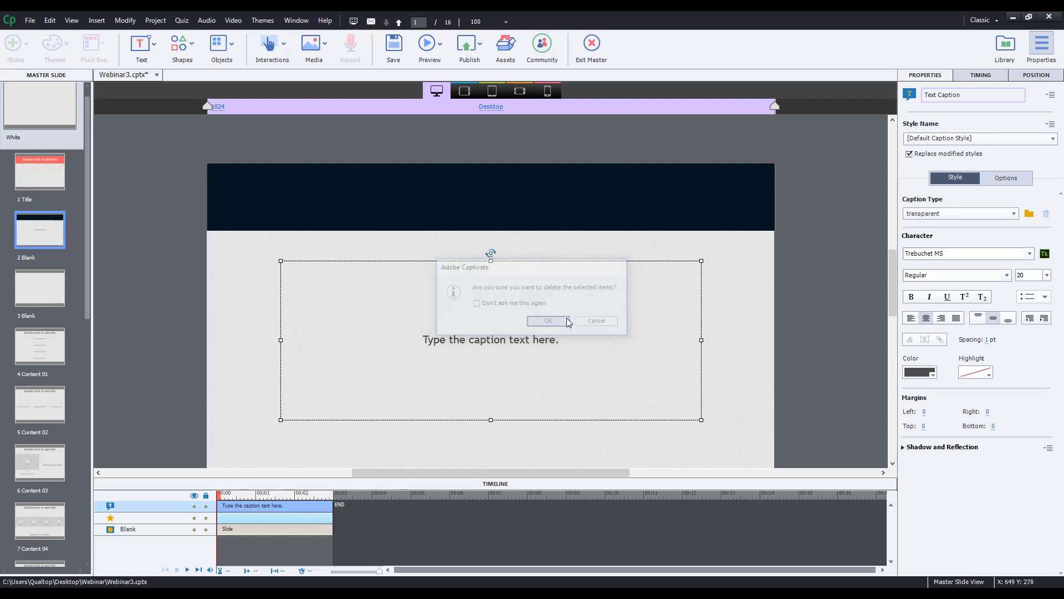
- Insert a Title placeholder on the Blank master slide and place it over the left part of the dark header bar
left_click(97, 20)
mouse_move(187, 119)
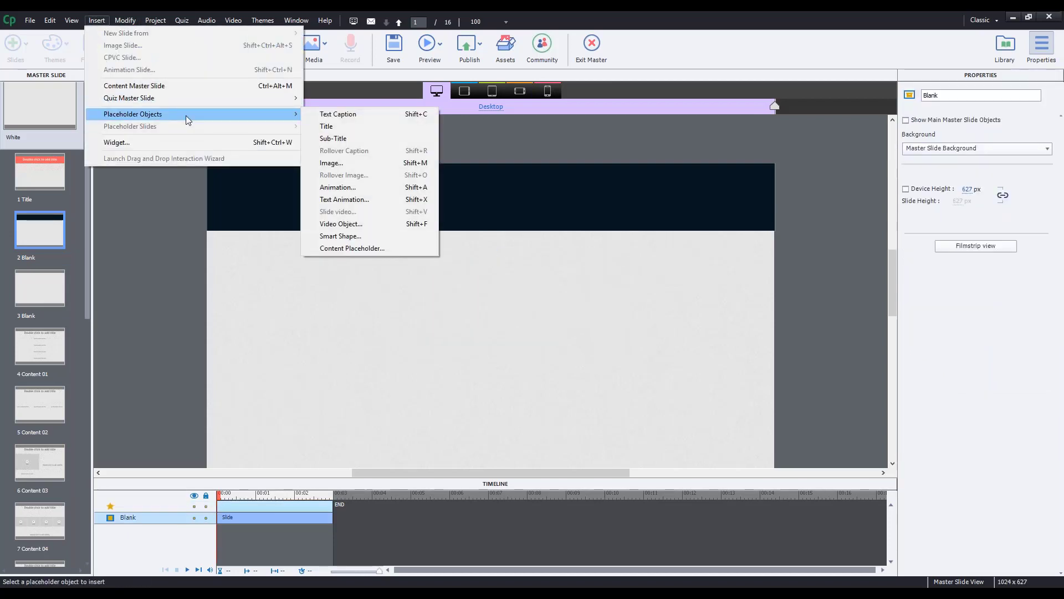
left_click(322, 126)
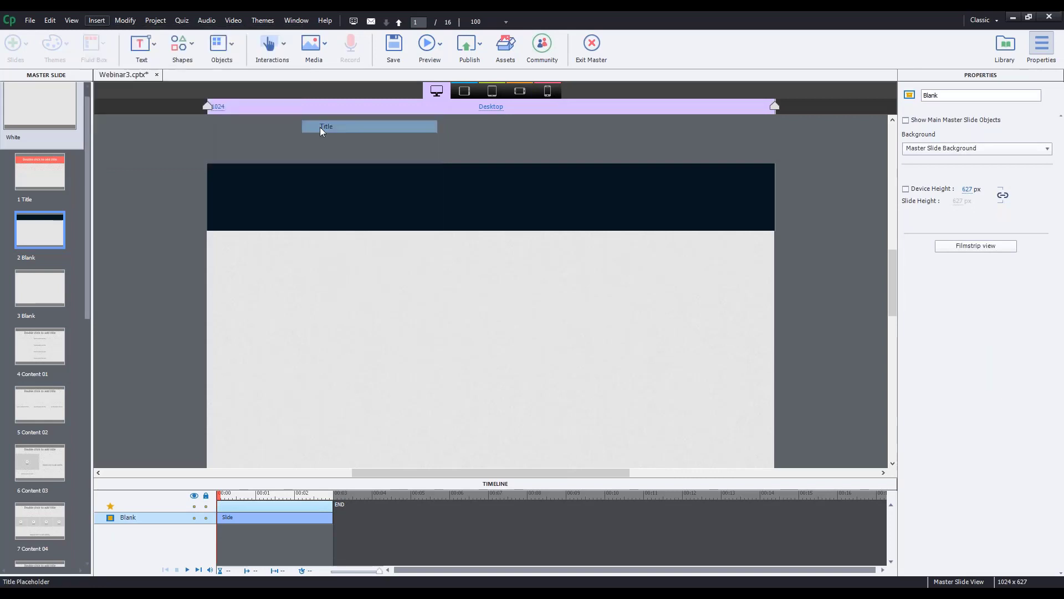
left_click_drag(512, 338, 485, 341)
left_click(693, 375)
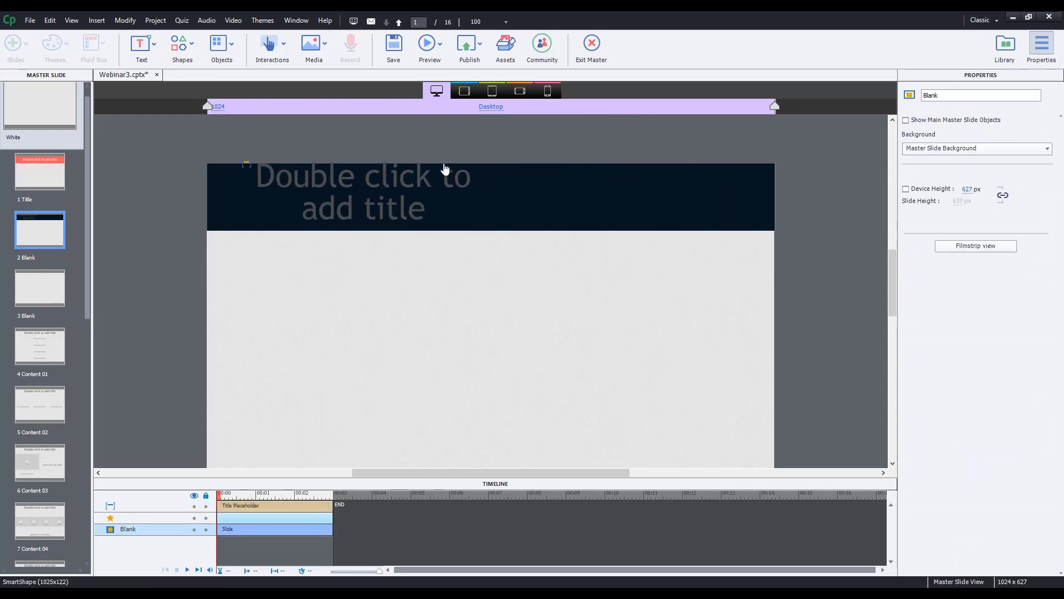
- Format the title placeholder's text in white, with the Open Sans font in Bold
left_click(418, 171)
left_click(931, 487)
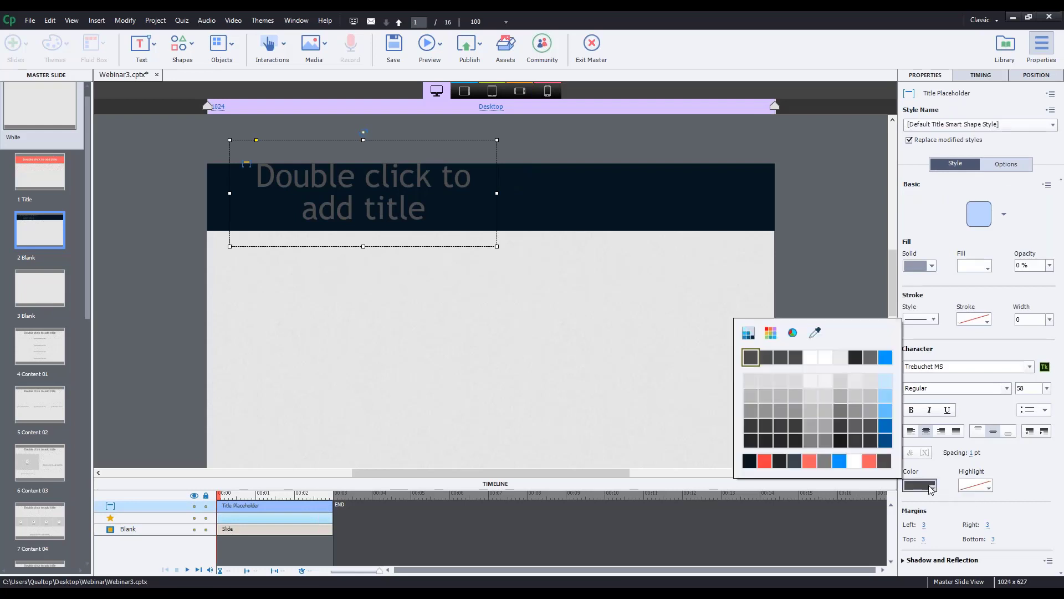
left_click(826, 360)
left_click(969, 363)
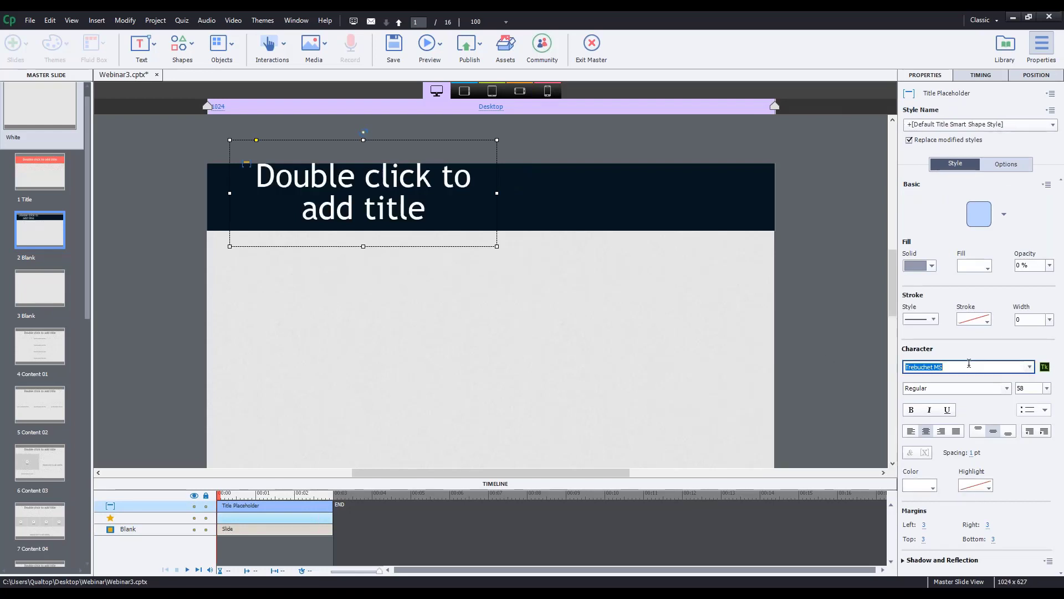
type("Open Sans")
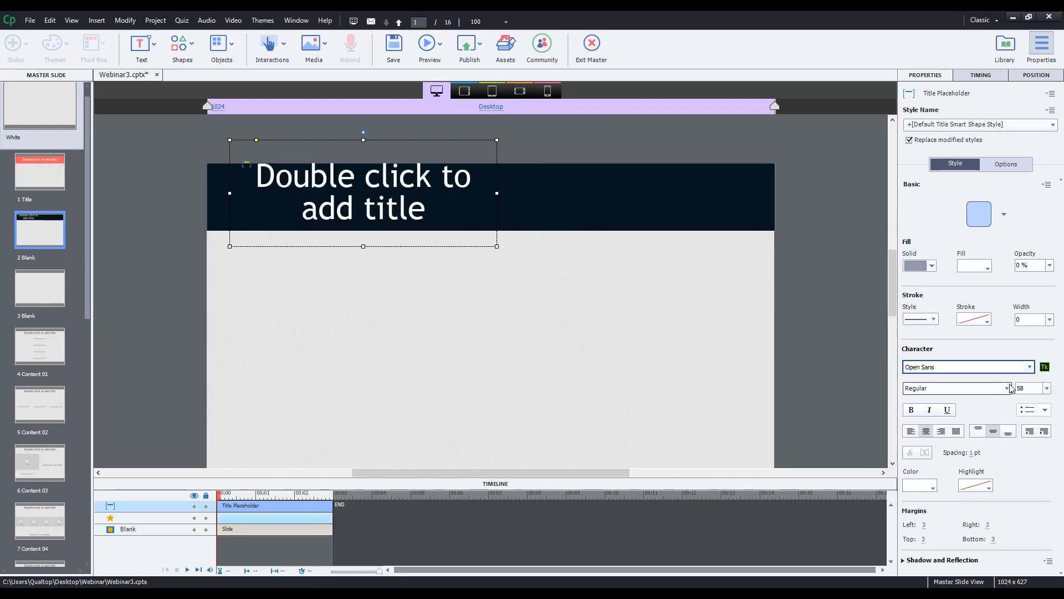
left_click(1006, 388)
left_click(916, 497)
left_click(544, 247)
left_click(463, 194)
left_click_drag(895, 282, 893, 272)
left_click(408, 170)
left_click(412, 214)
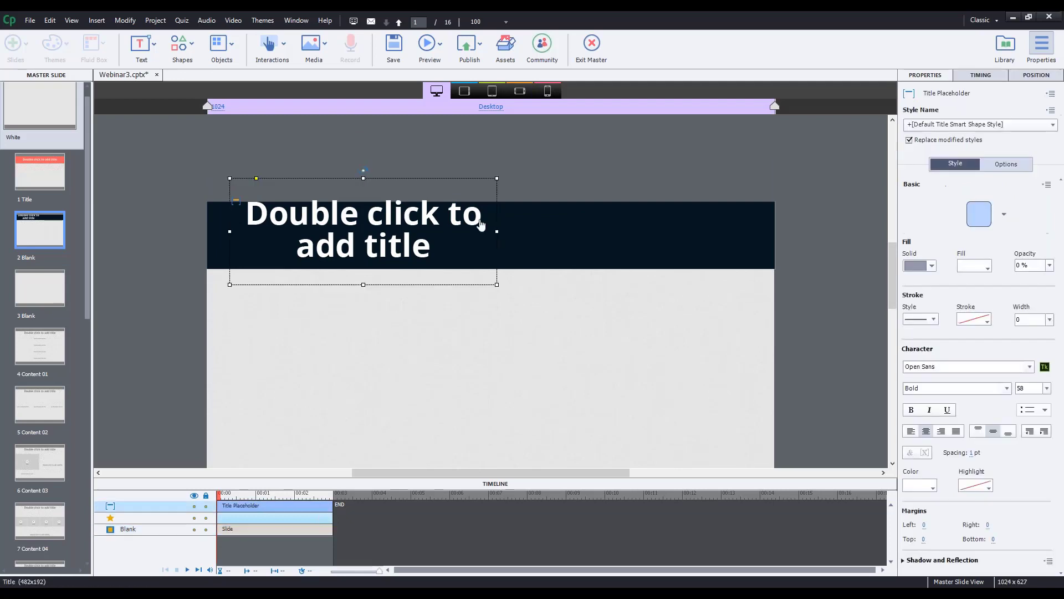
- Enable Smart Position for the title placeholder and widen it slightly to about 47.3%
left_click(1036, 75)
left_click_drag(891, 302, 890, 282)
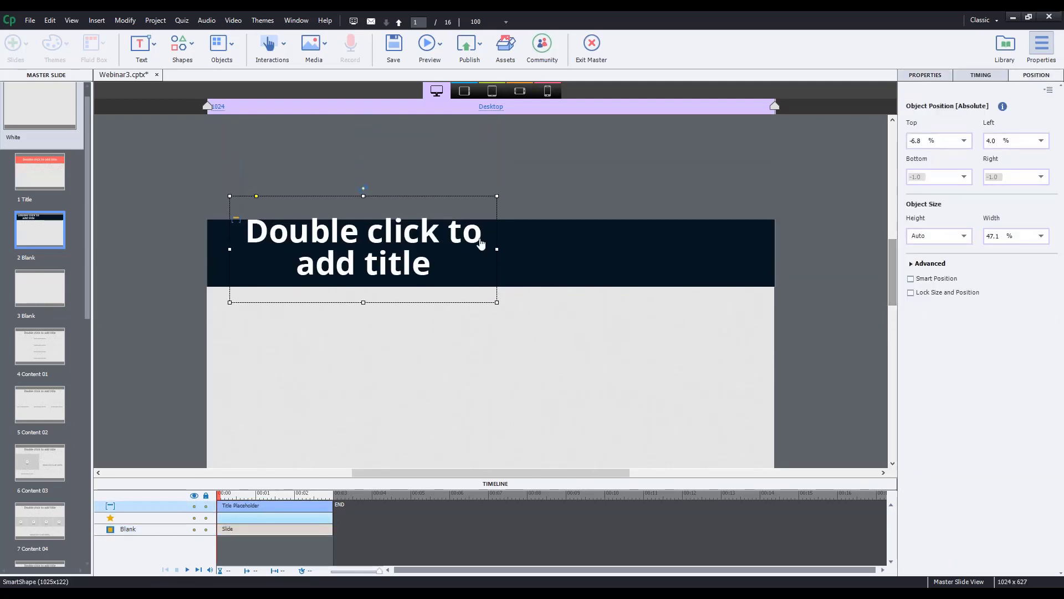
left_click(471, 327)
left_click(443, 255)
left_click(1043, 75)
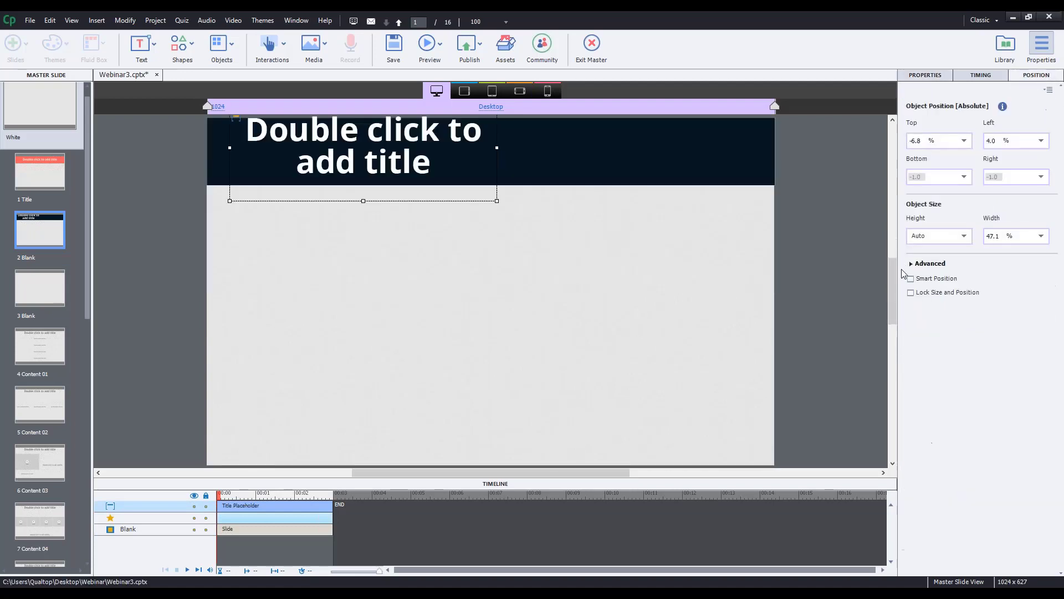
left_click_drag(891, 284, 892, 268)
left_click(488, 158)
left_click(443, 227)
left_click_drag(890, 296, 890, 274)
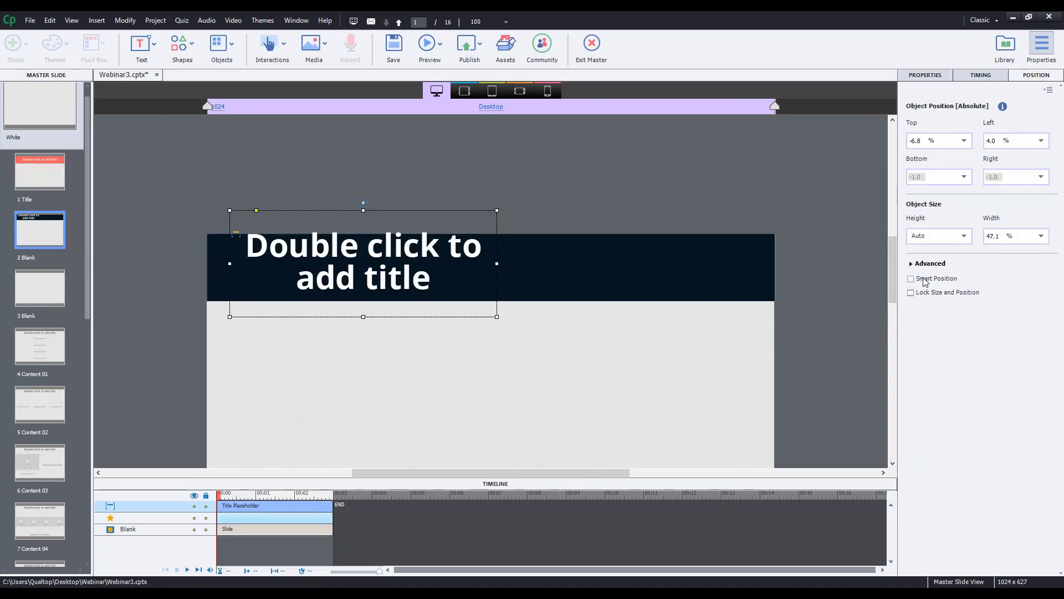
left_click(925, 282)
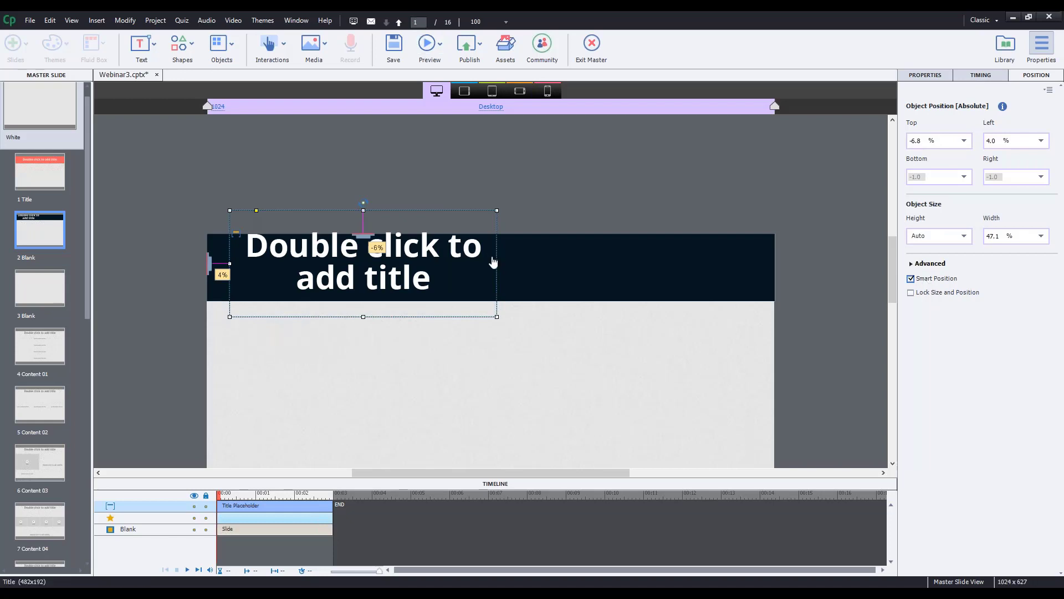
left_click_drag(496, 264, 498, 263)
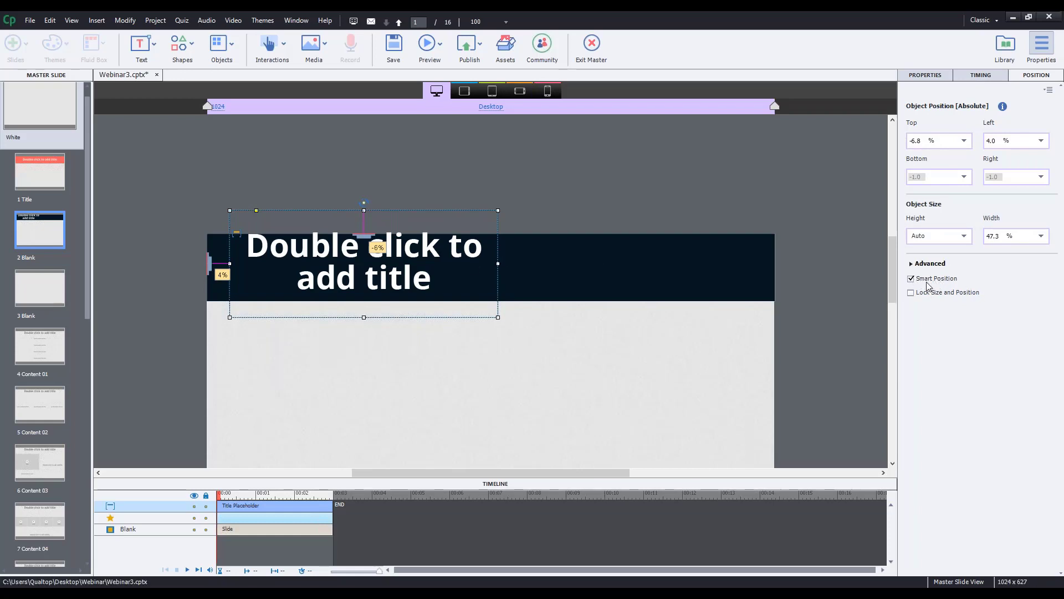
- Change the title placeholder's height unit from Auto to percent
left_click(963, 238)
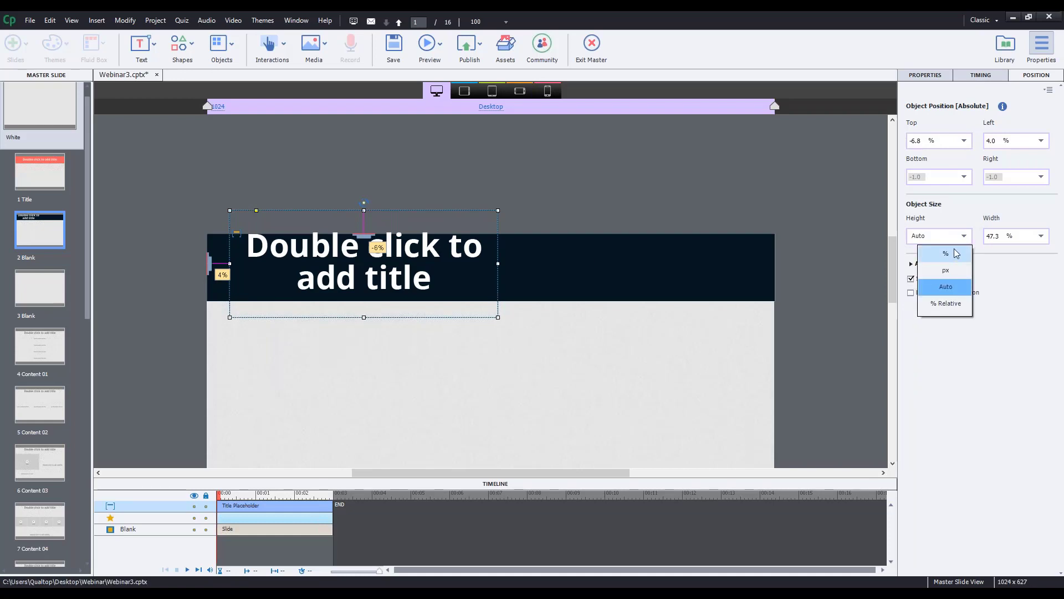
left_click(946, 254)
left_click(862, 244)
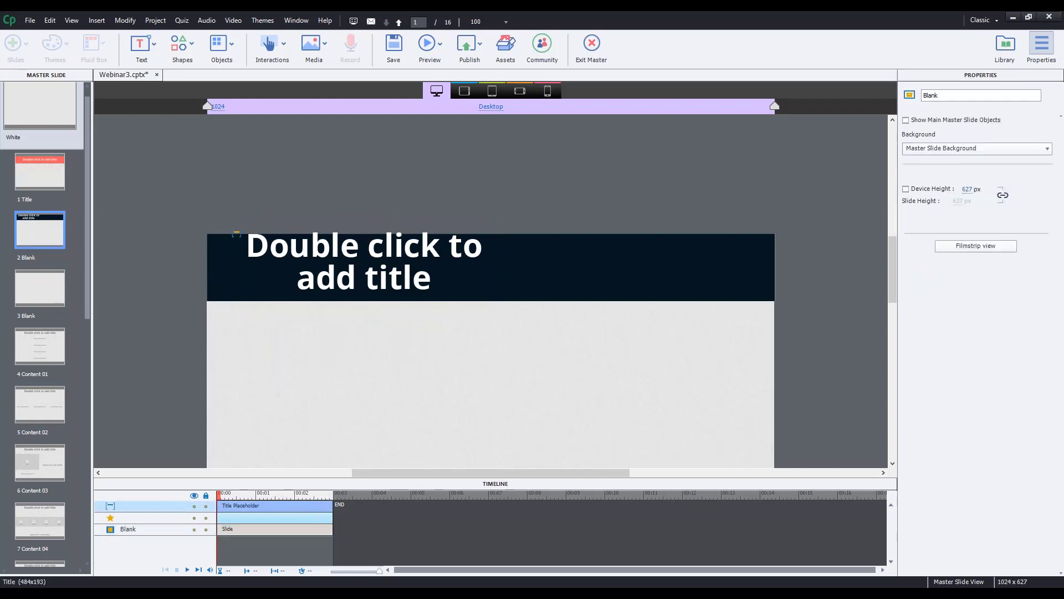
left_click(469, 264)
left_click(1036, 78)
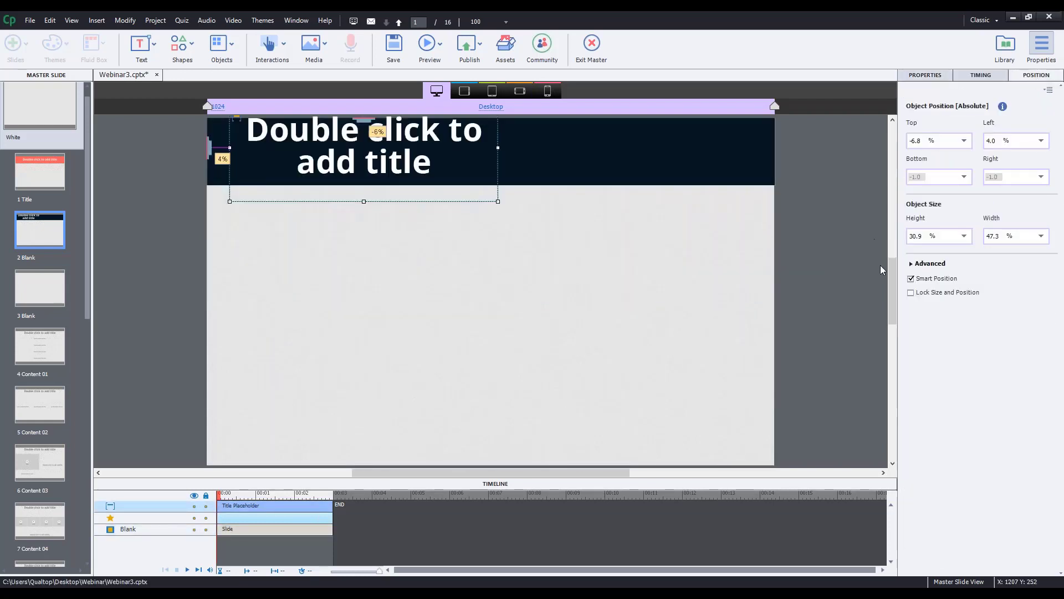
- Try pixels as the title placeholder's height unit and return it to percent
scroll(890, 271, "up", 1)
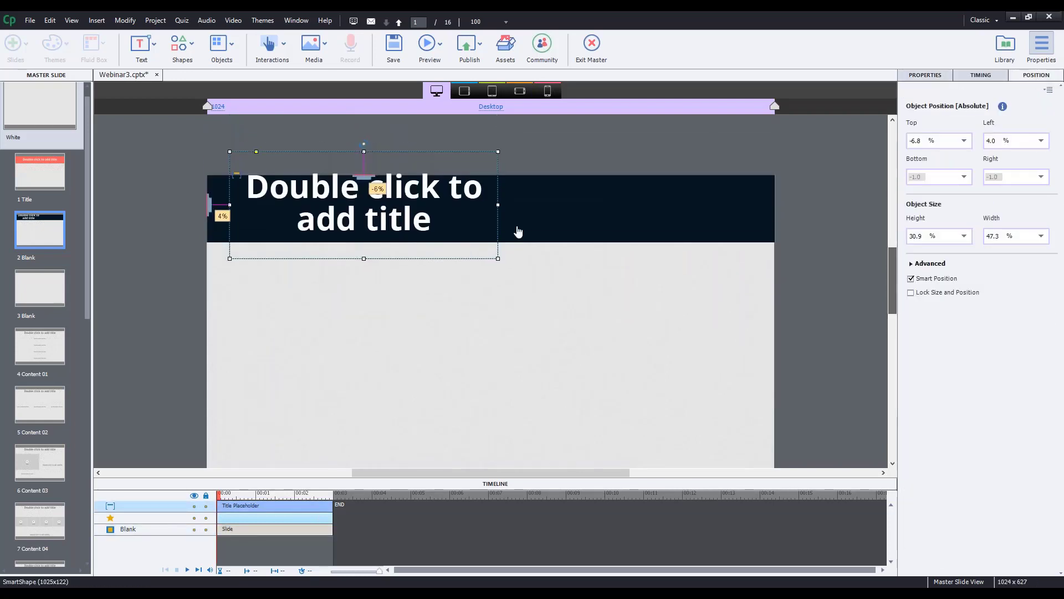
left_click(604, 151)
left_click(477, 202)
left_click(1036, 78)
left_click(964, 236)
left_click(893, 271)
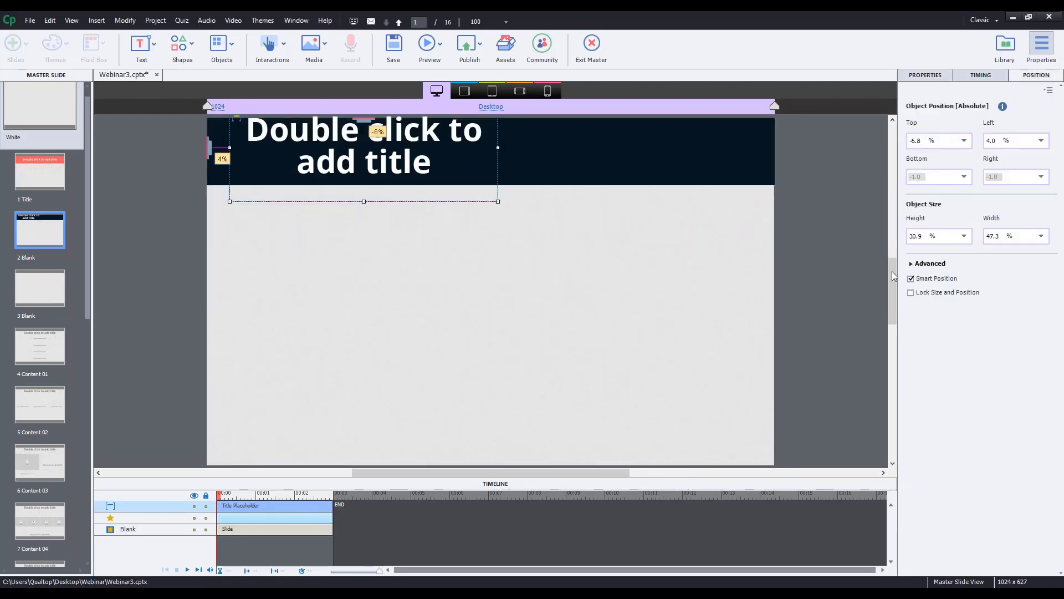
left_click_drag(891, 286, 890, 266)
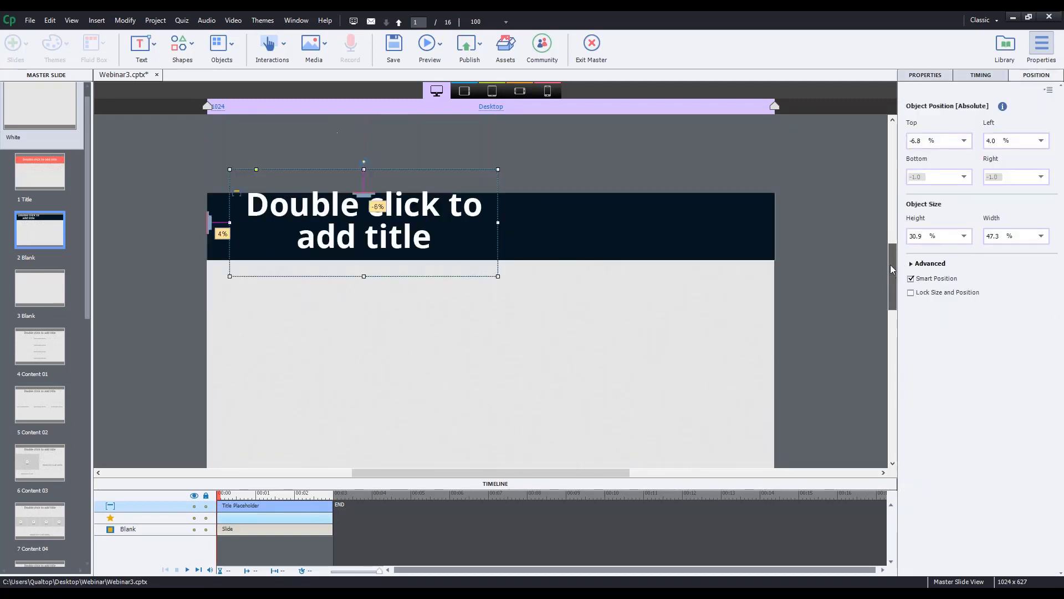
left_click(964, 236)
left_click(955, 270)
left_click(965, 236)
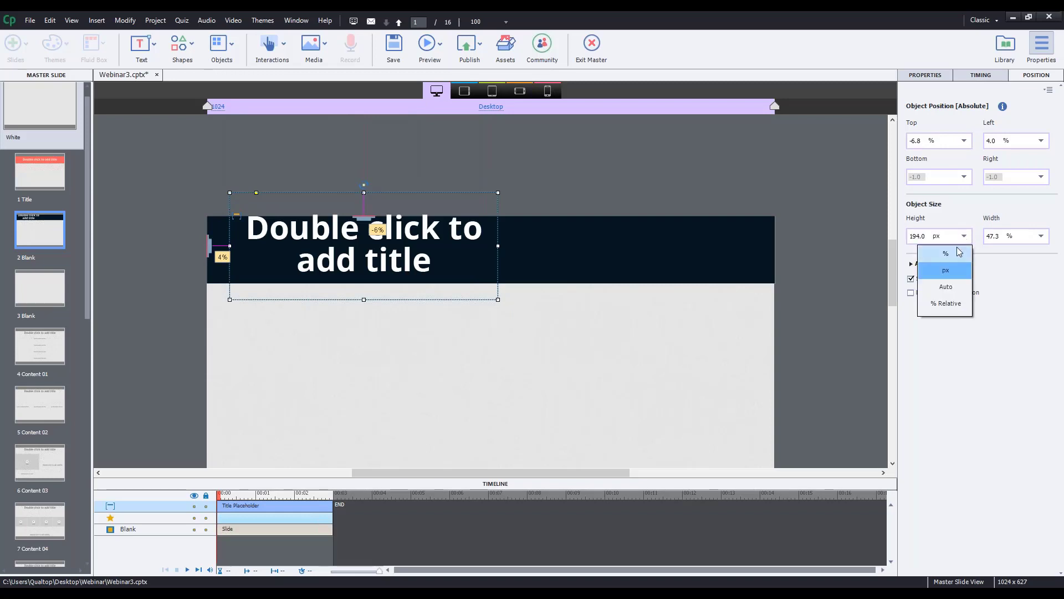
left_click(956, 255)
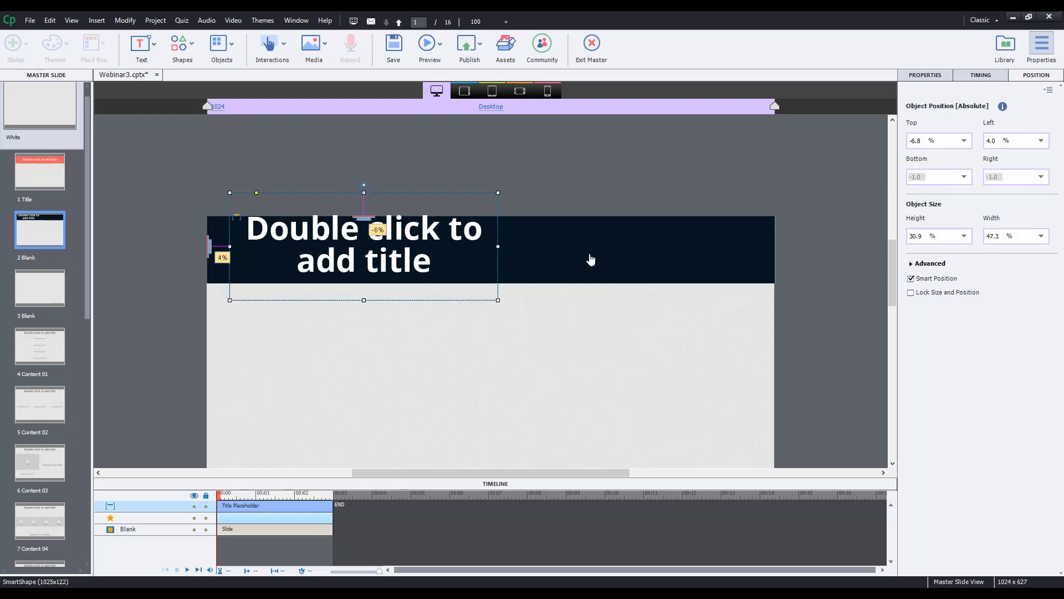
- Set the title placeholder's width to 80% and centre it horizontally on the slide using the alignment options
left_click_drag(999, 232, 983, 233)
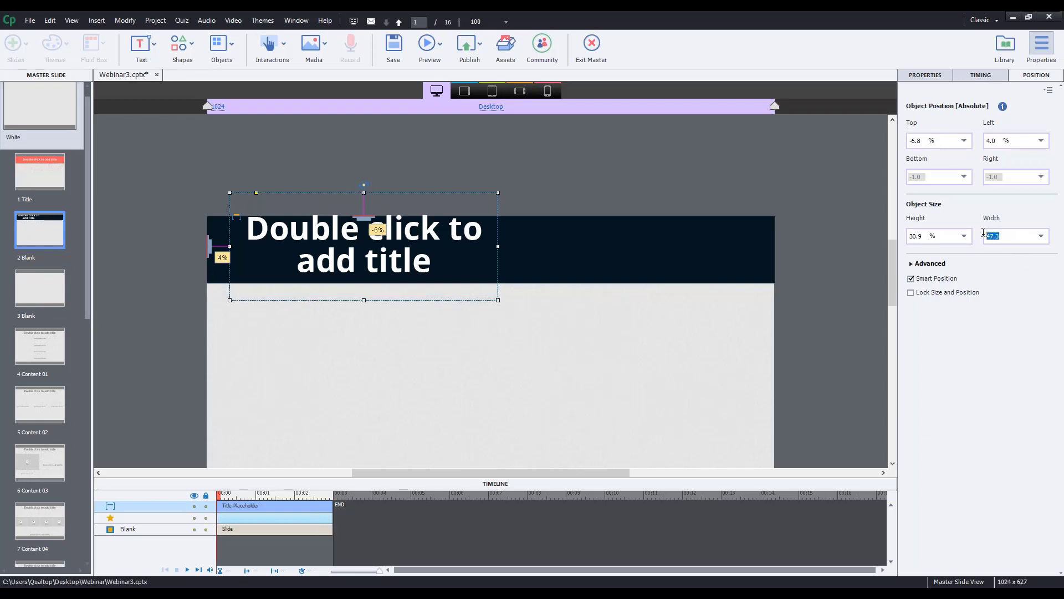
type("80")
key("Return")
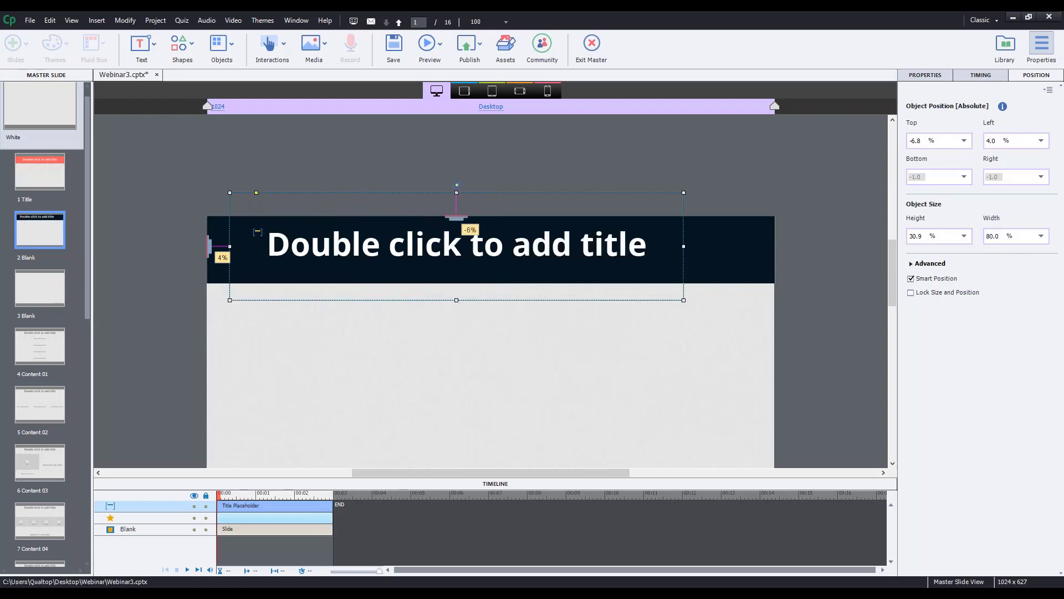
left_click(296, 20)
left_click(310, 62)
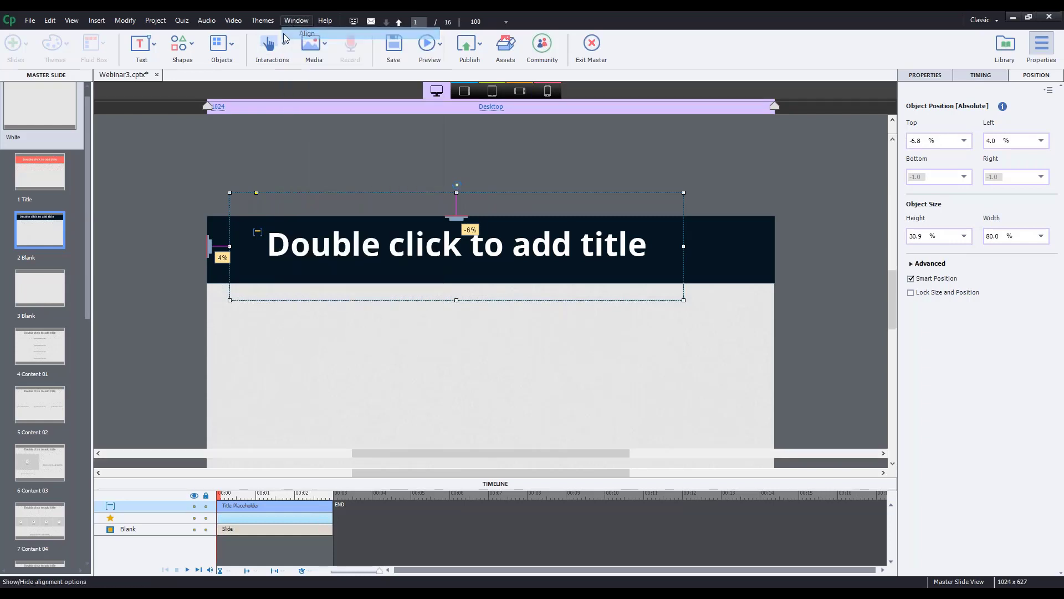
left_click(166, 40)
left_click_drag(889, 297, 863, 268)
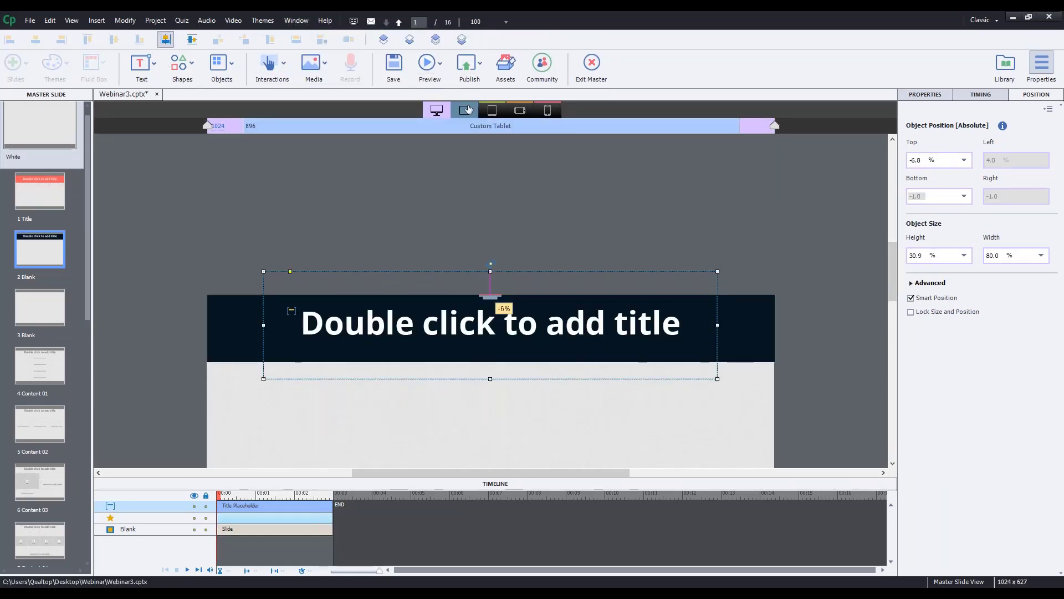
- Check the title at the tablet and Custom Mobile breakpoints, and on Desktop fit its upper and lower edges to the header bar, about 19% high
left_click(465, 110)
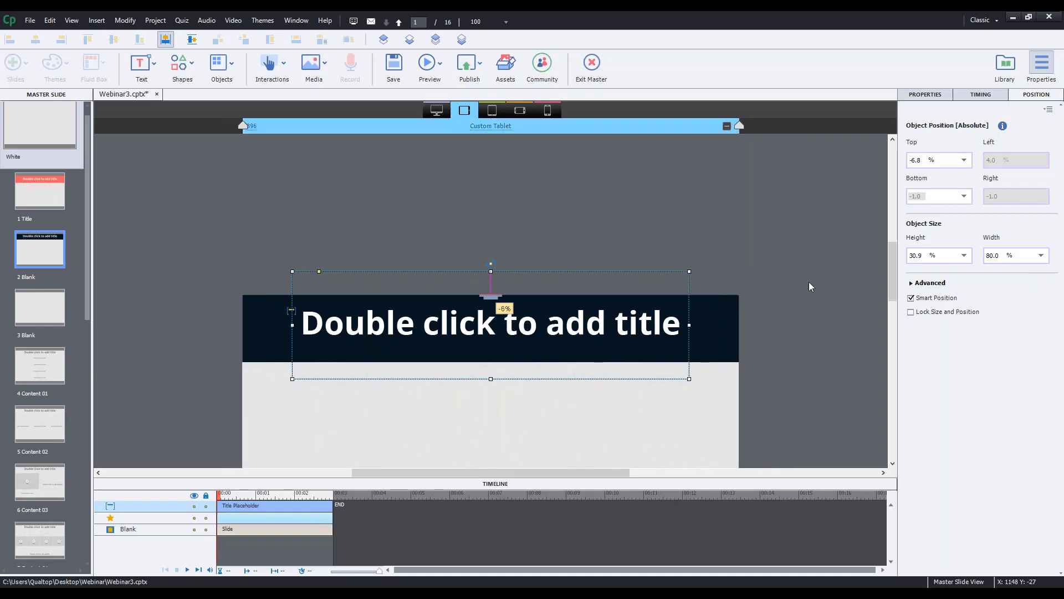
left_click_drag(888, 285, 883, 301)
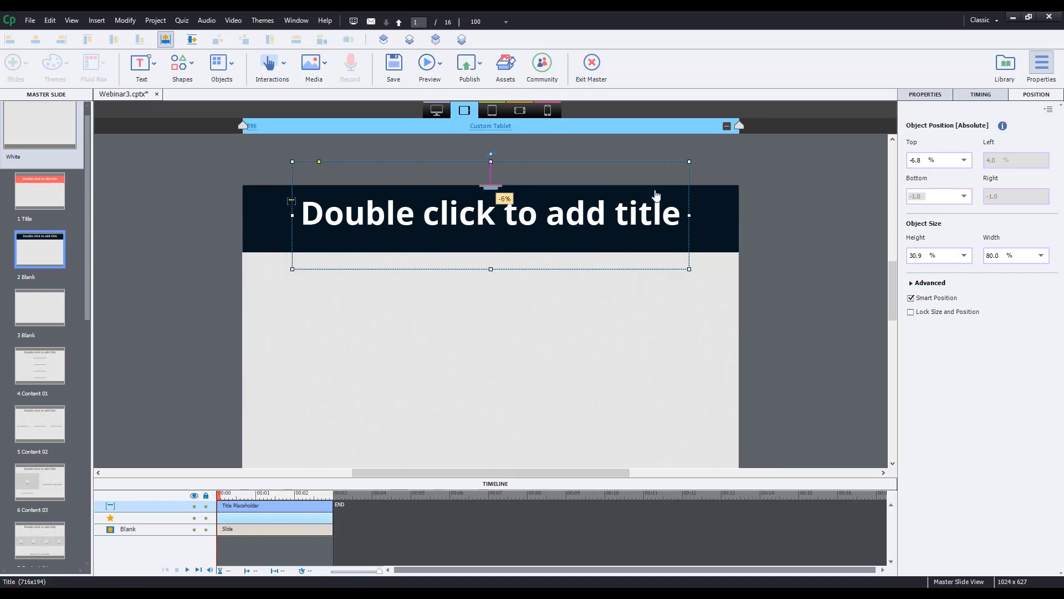
left_click(491, 113)
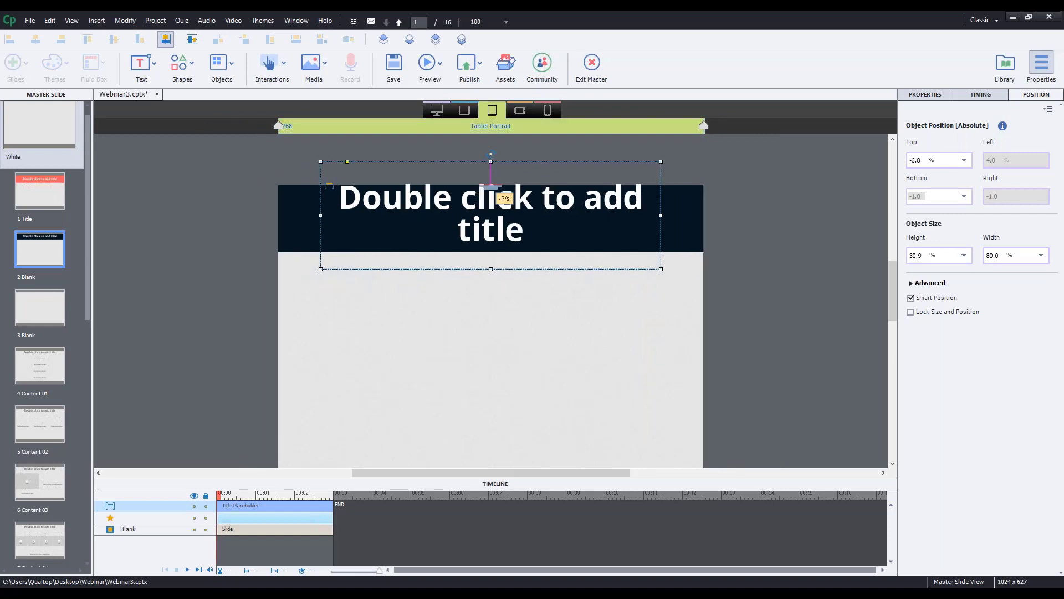
left_click(520, 110)
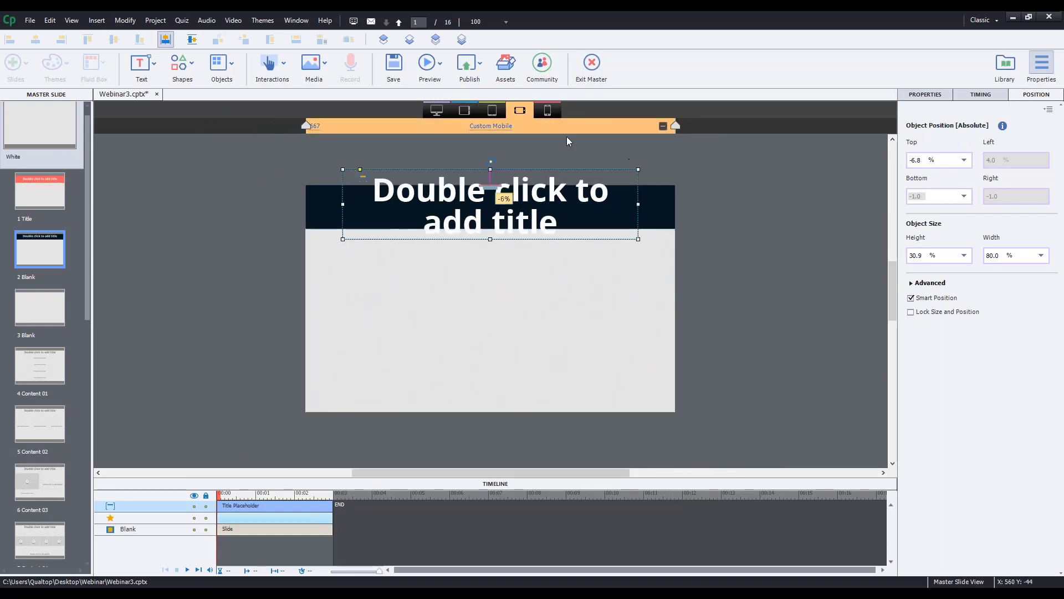
left_click(441, 111)
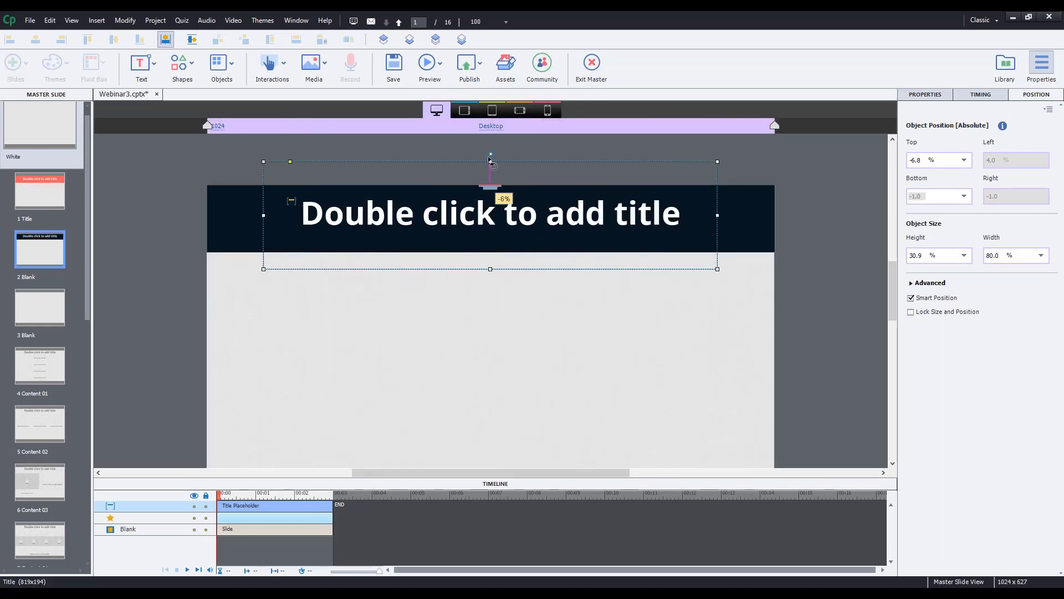
left_click_drag(490, 161, 497, 185)
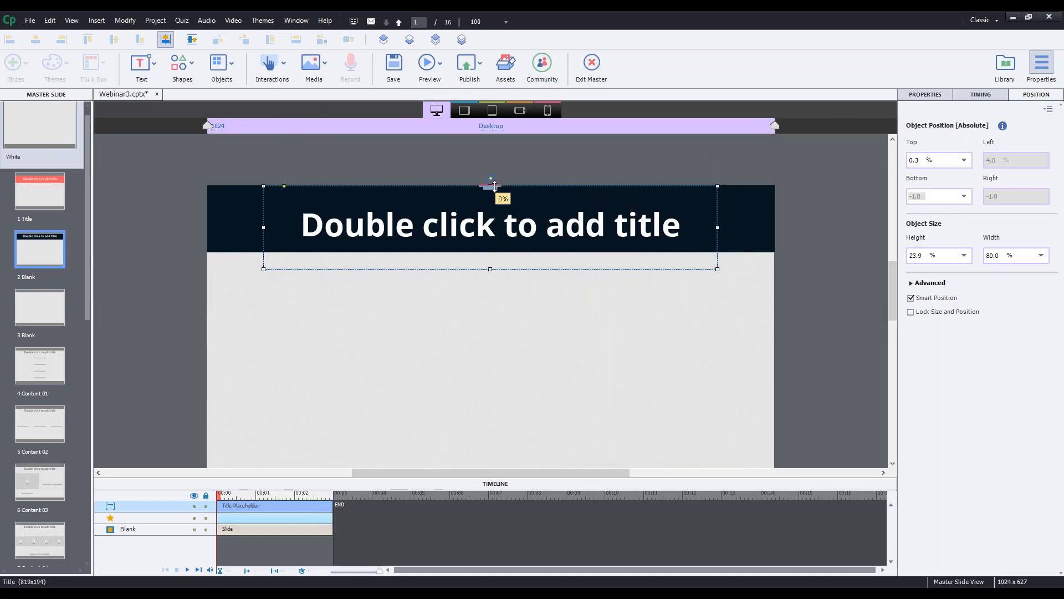
left_click_drag(490, 269, 483, 252)
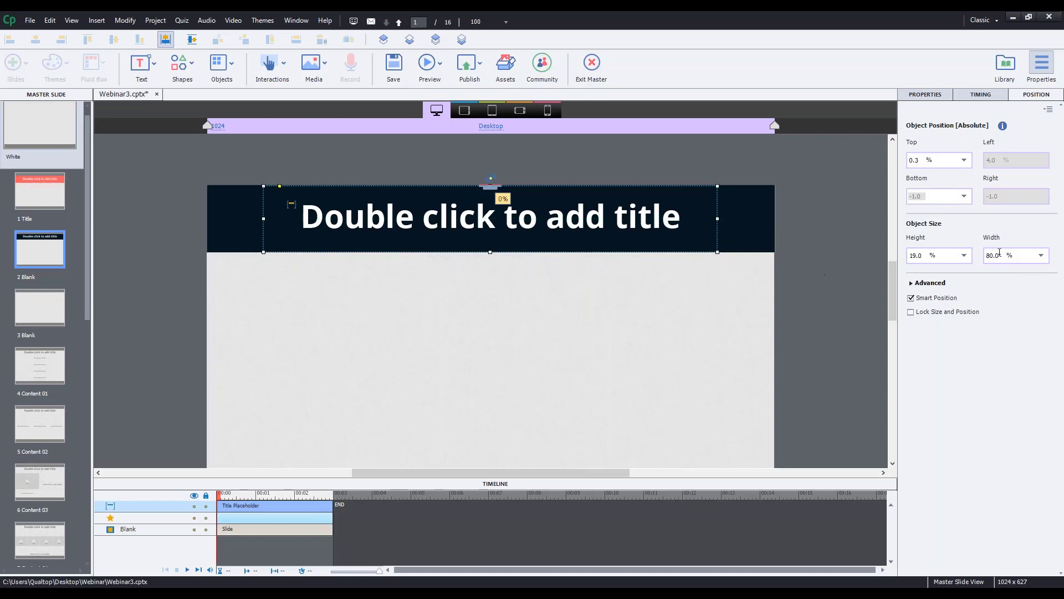
- Try a title placeholder width of 85% on Desktop and check it at the Custom Tablet and Tablet Portrait breakpoints
type("85")
key("Return")
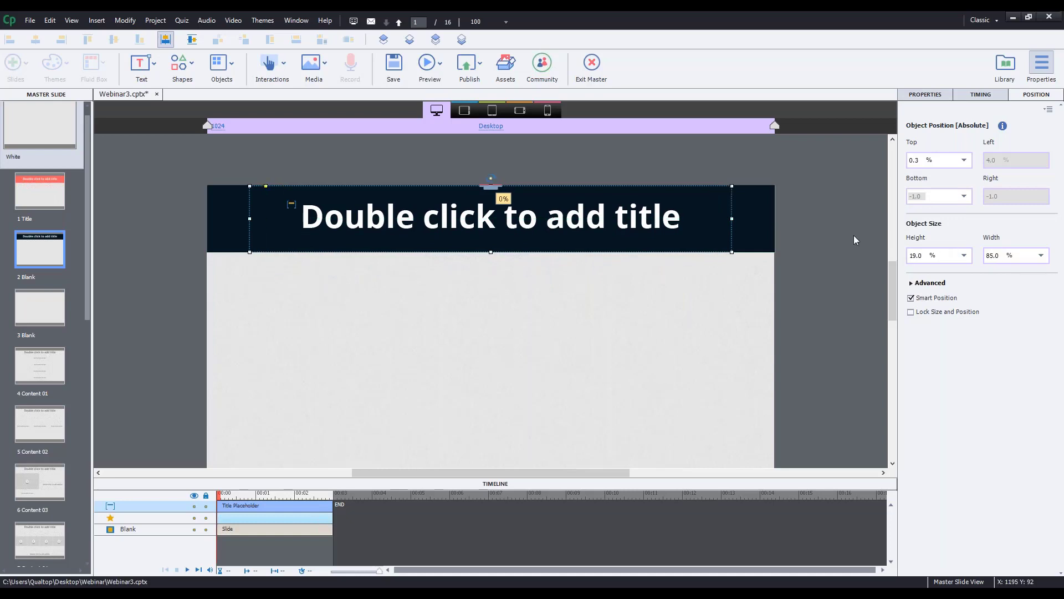
left_click(455, 112)
left_click(492, 111)
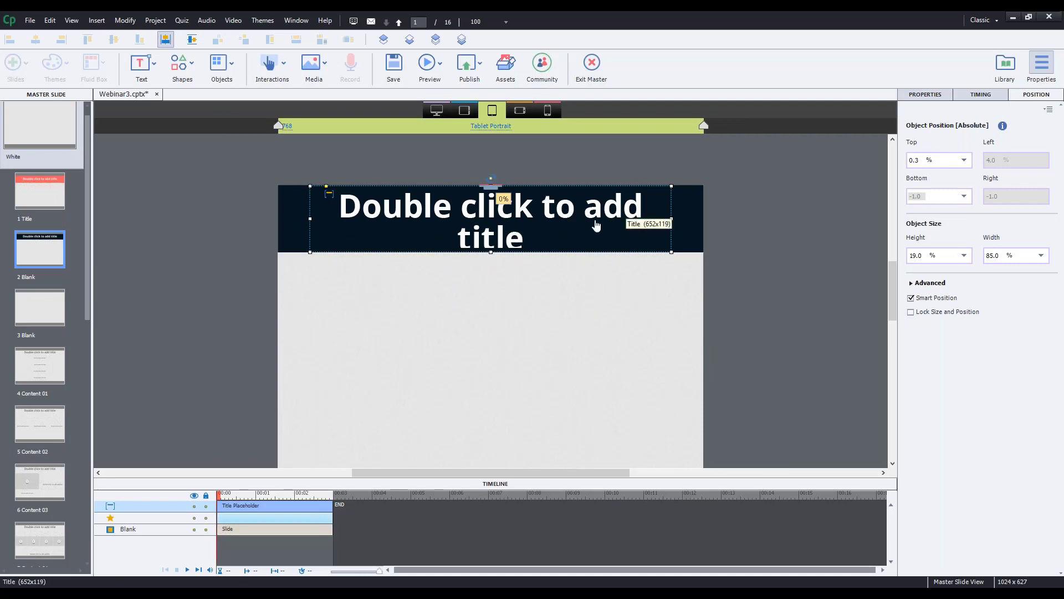
- Set the title placeholder's width to 100% on Desktop and check it at the Tablet Portrait breakpoint
left_click(437, 111)
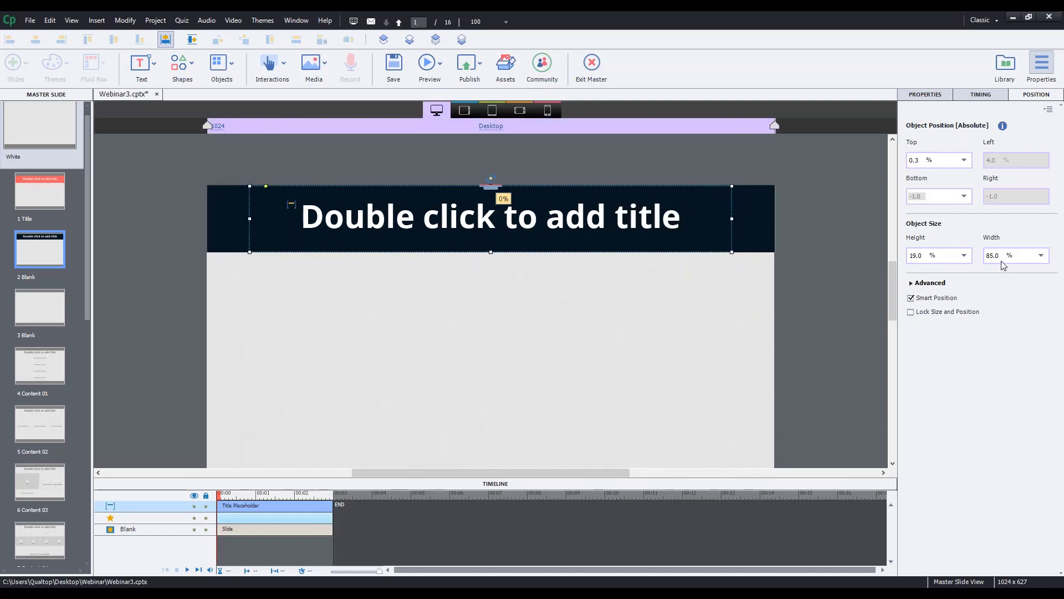
left_click(473, 112)
left_click(492, 110)
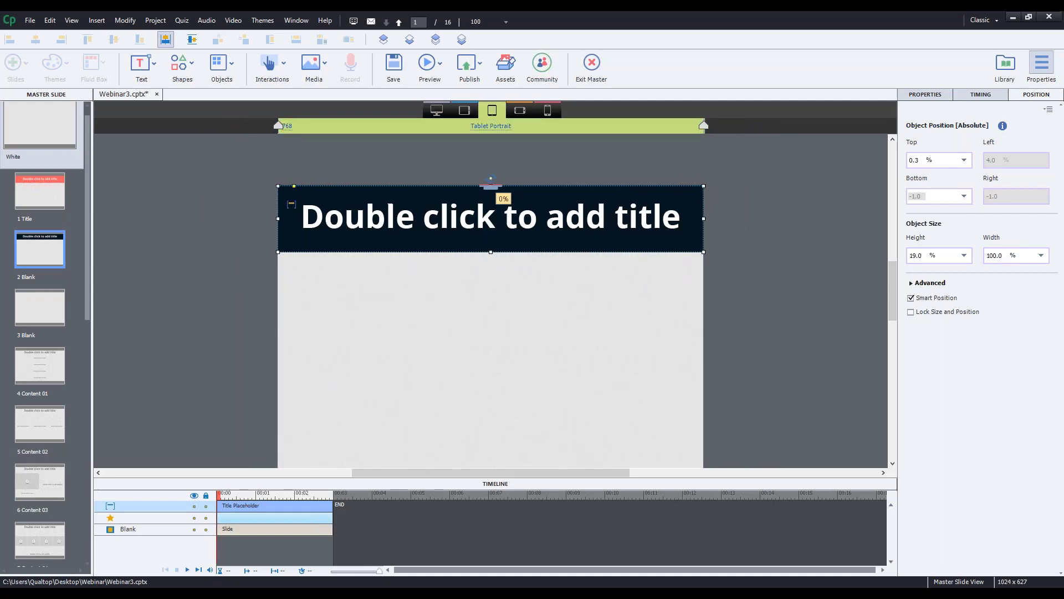
- Set the title placeholder's font size to 28 at the Custom Mobile breakpoint and check it at Mobile Portrait
left_click(520, 111)
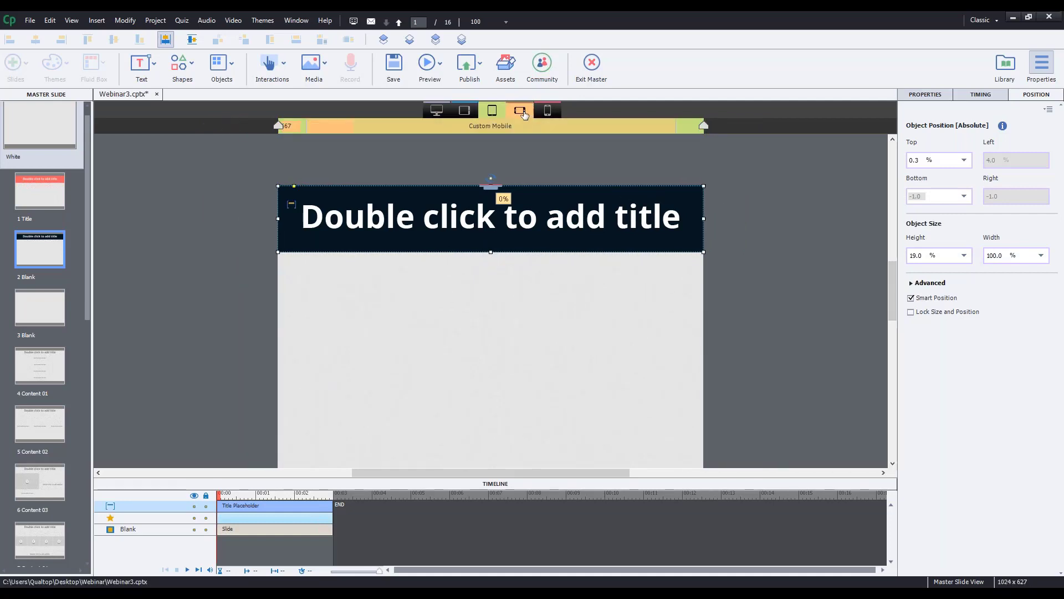
left_click(920, 95)
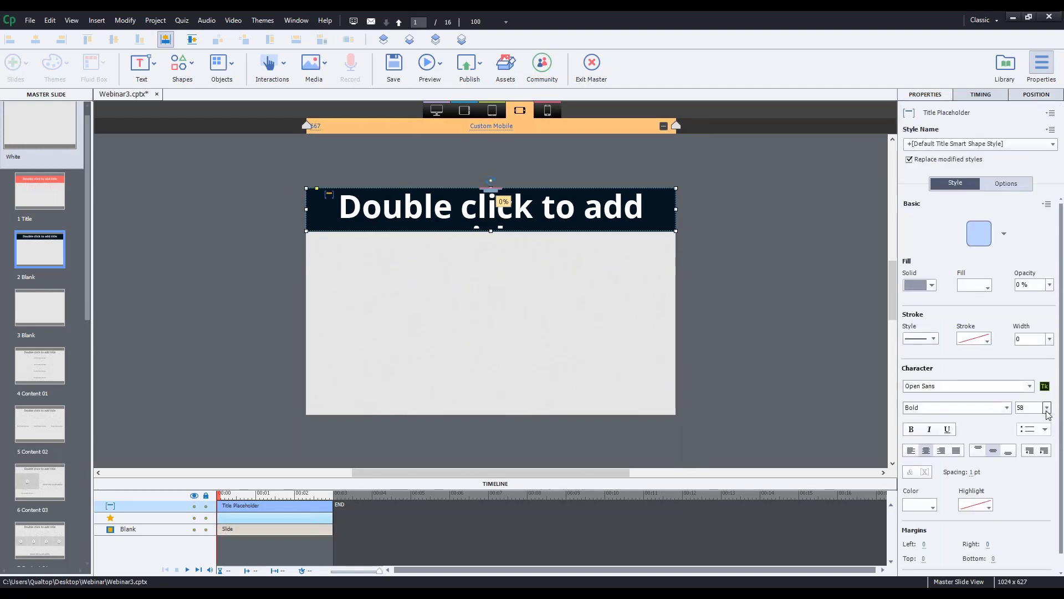
left_click(1047, 408)
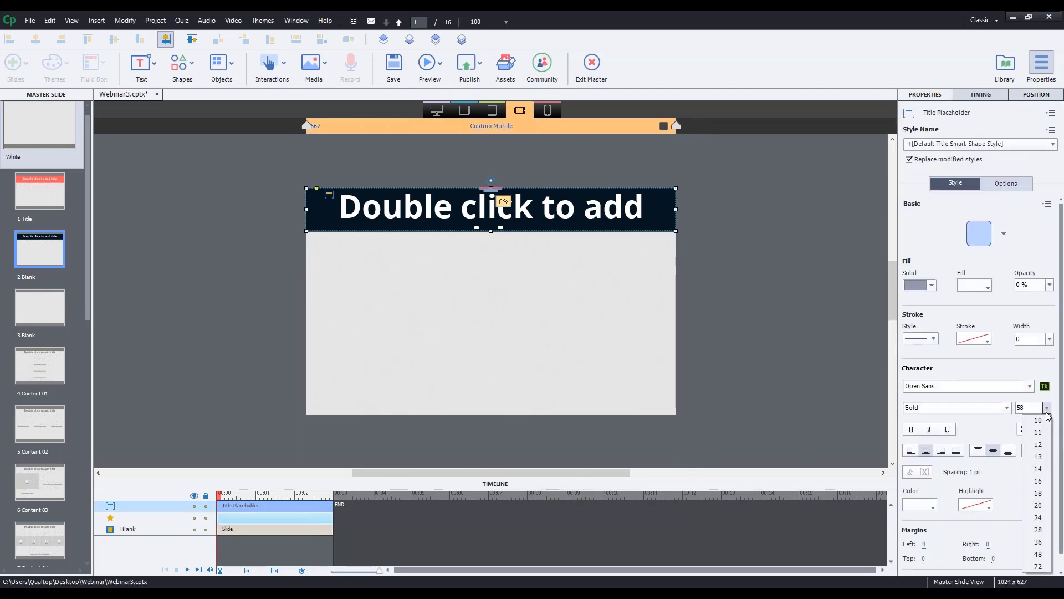
left_click(1044, 532)
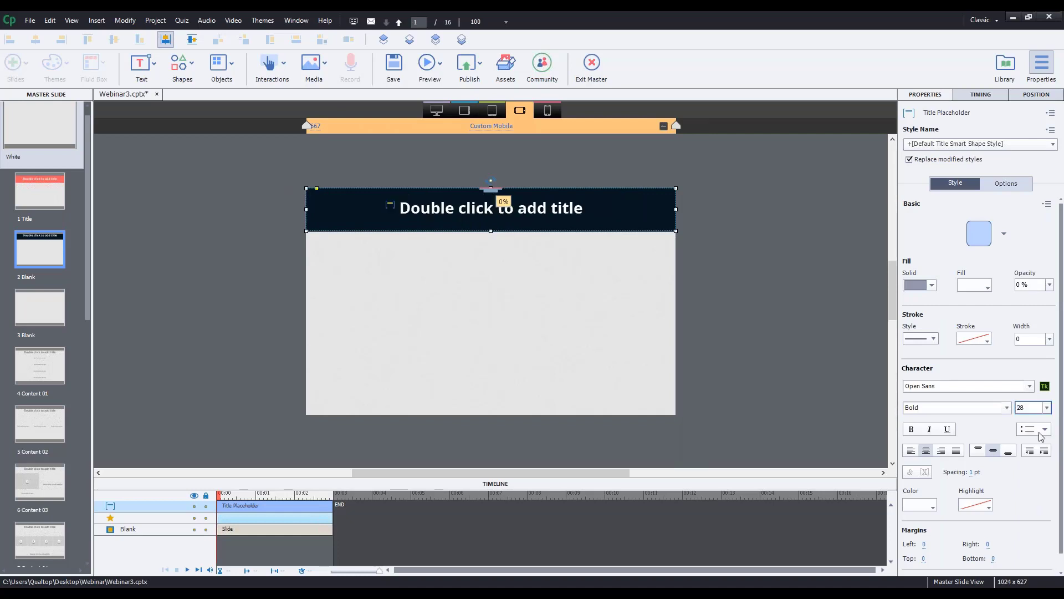
left_click(547, 110)
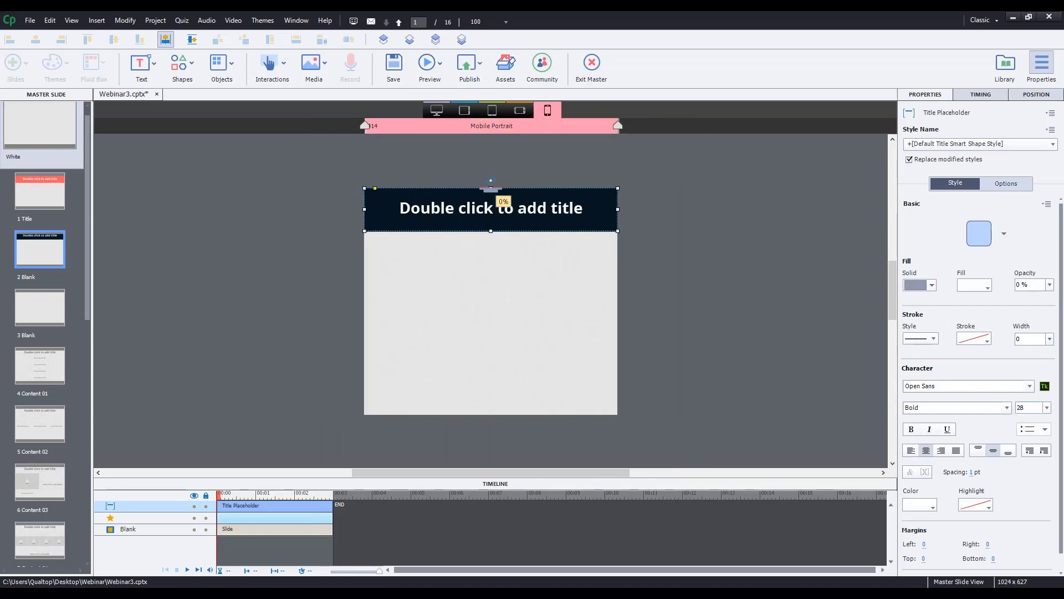
left_click(530, 110)
- Save the title placeholder's Desktop formatting as a new object style named Dark Header, and exit the master slides
left_click(437, 111)
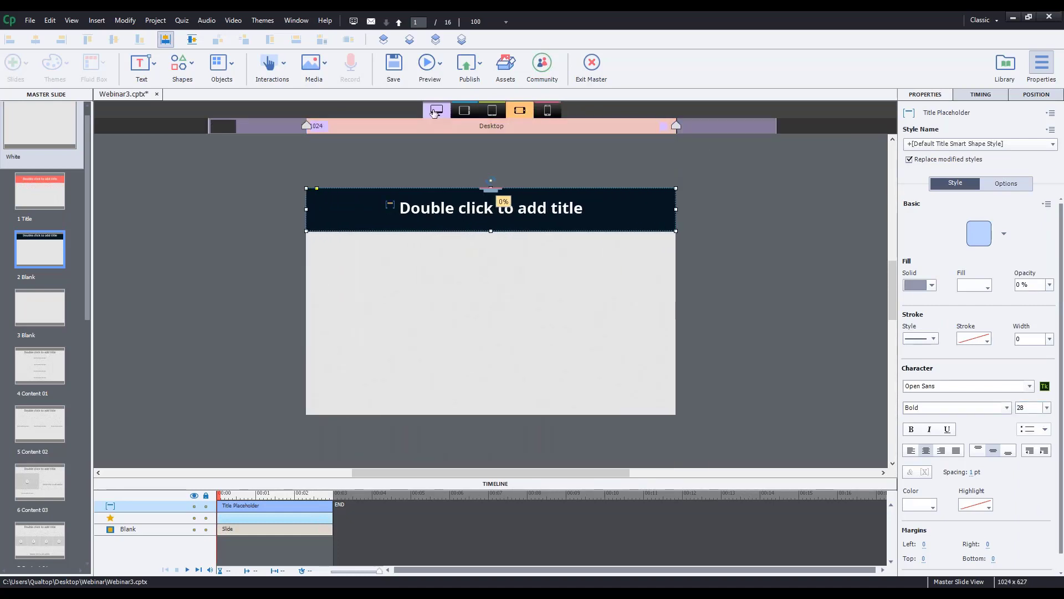
left_click(1050, 131)
left_click(980, 142)
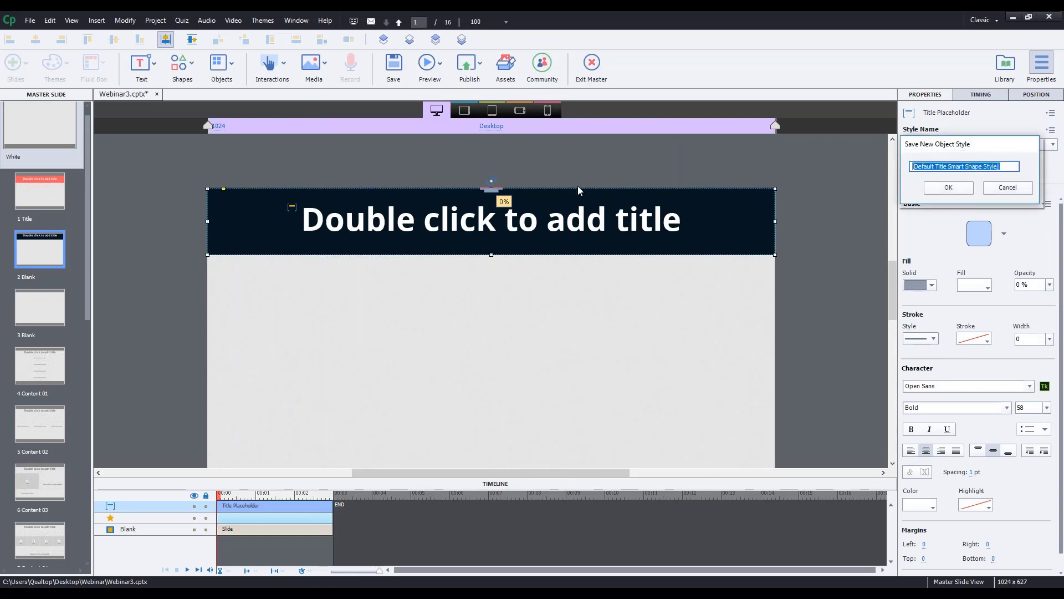
type("Dark Header")
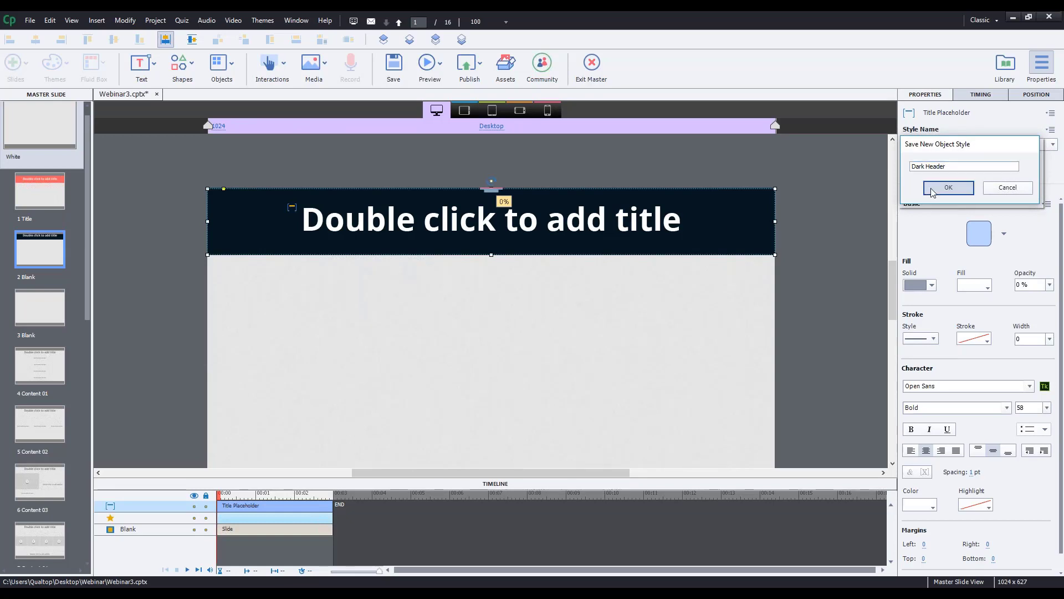
left_click(948, 188)
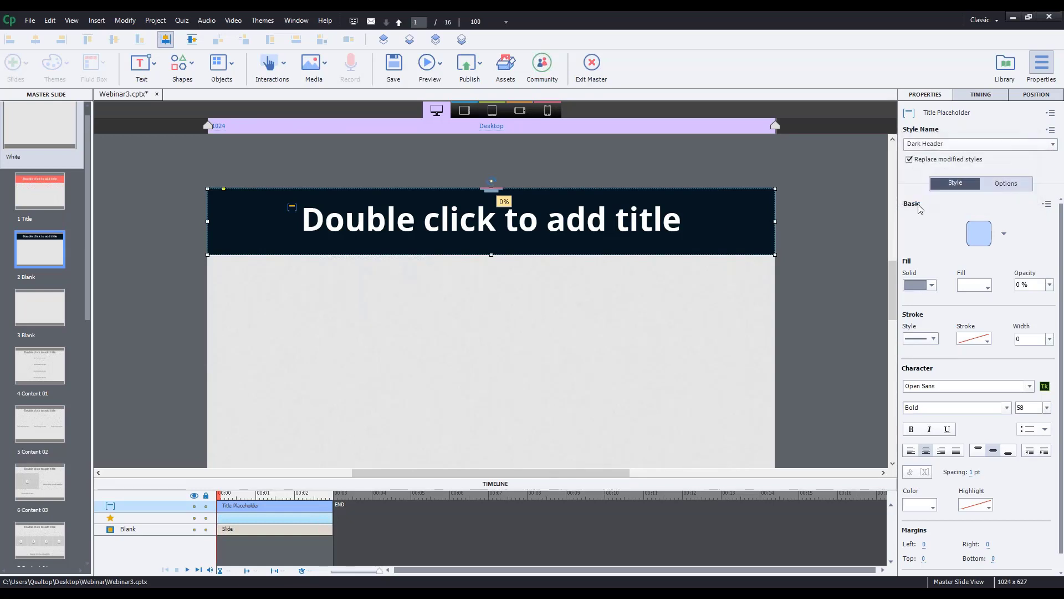
left_click(116, 269)
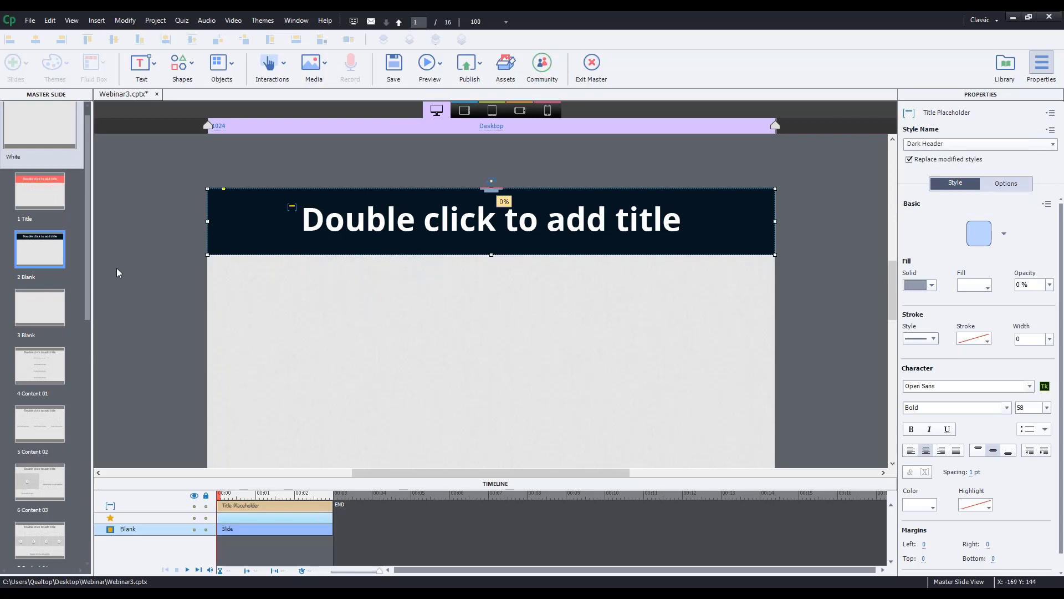
left_click(592, 64)
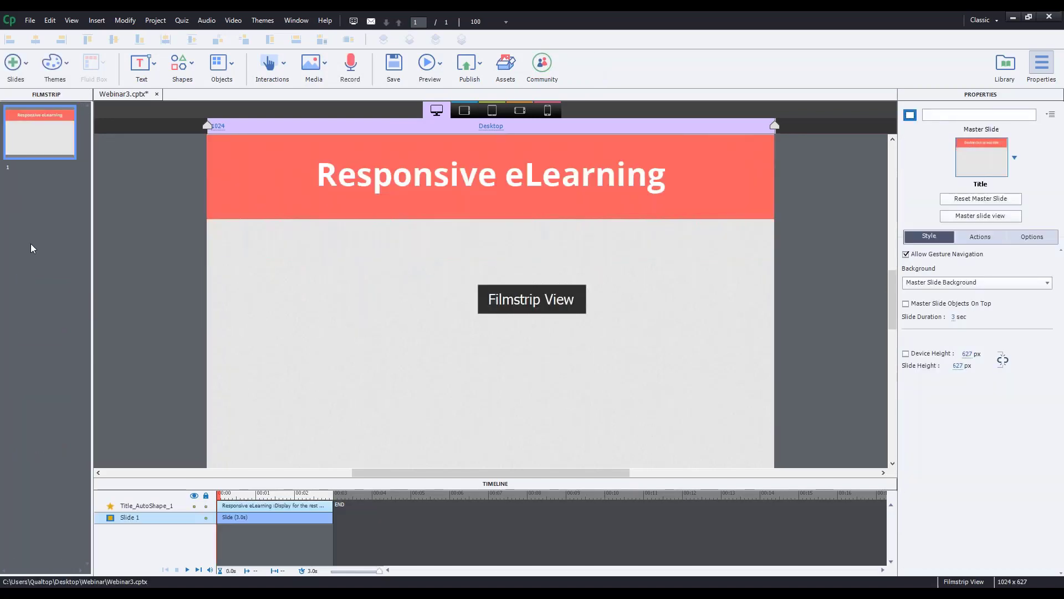
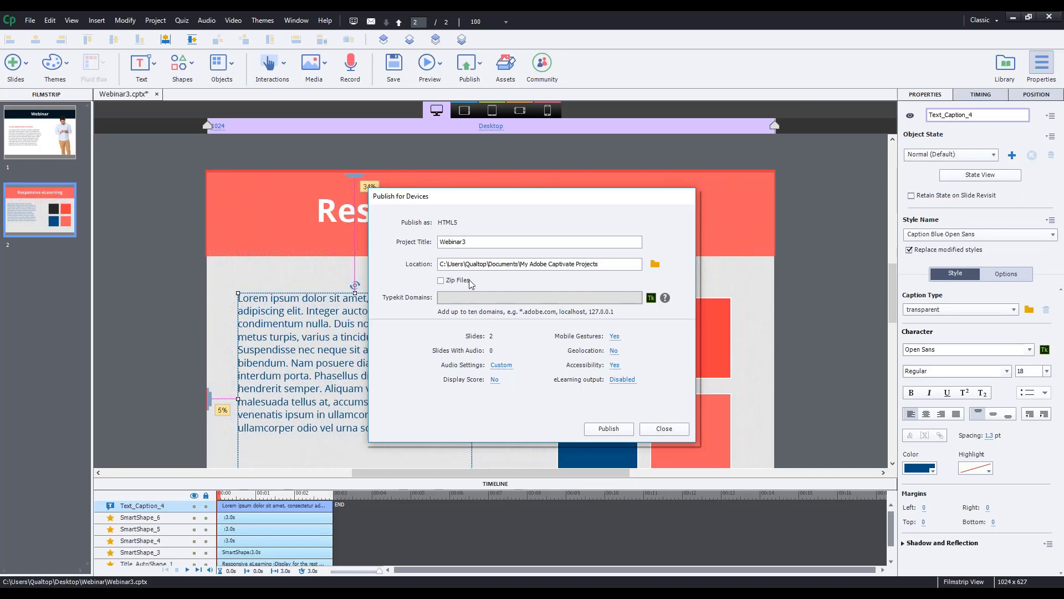
- Publish the Webinar3 project for devices to the Webinar folder on the Desktop
left_click(655, 264)
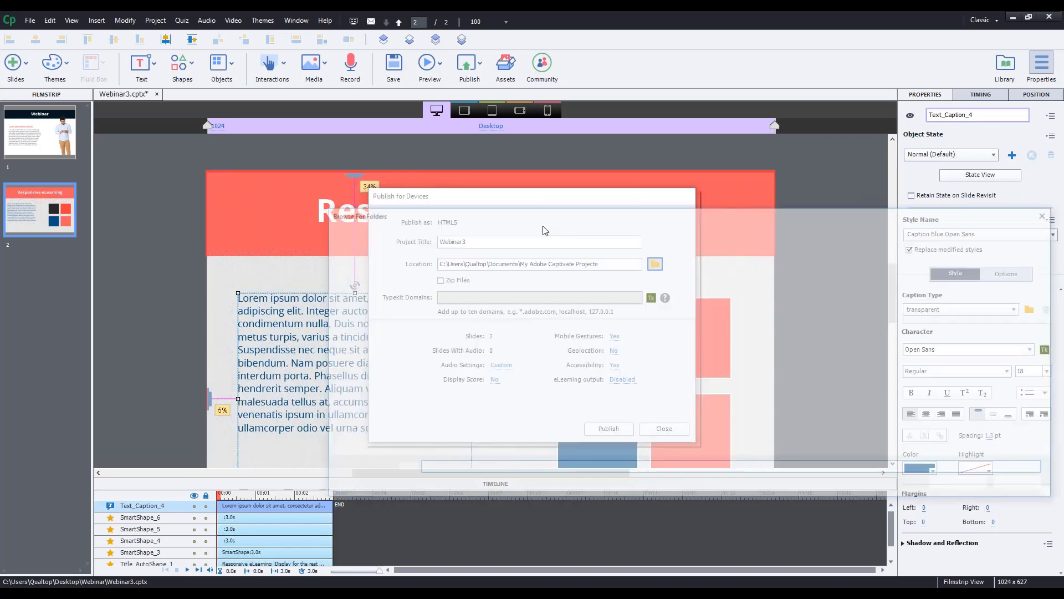
scroll(606, 386, "up", 5)
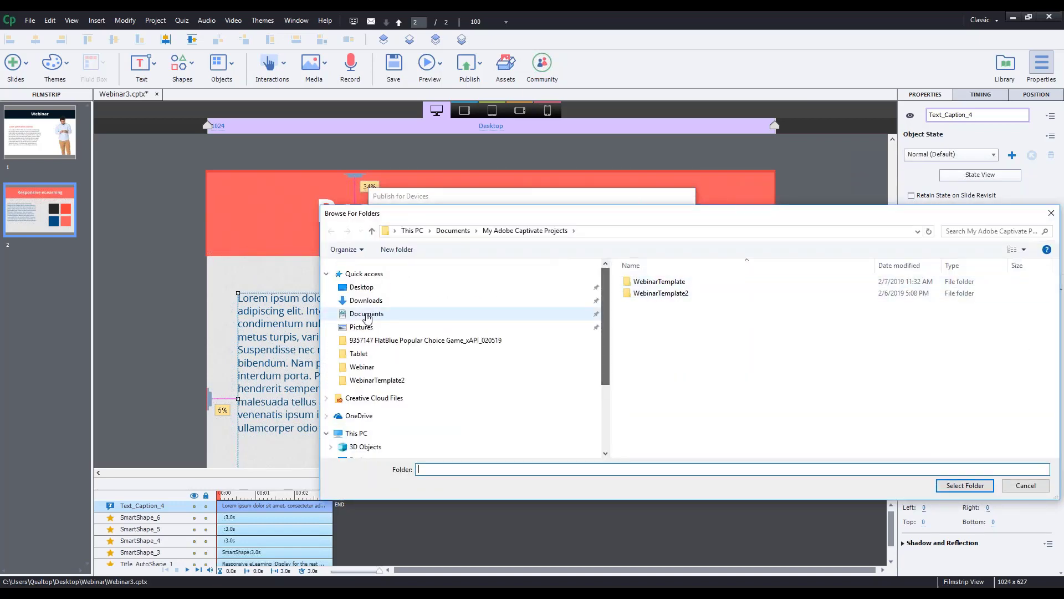
left_click(361, 287)
double_click(719, 313)
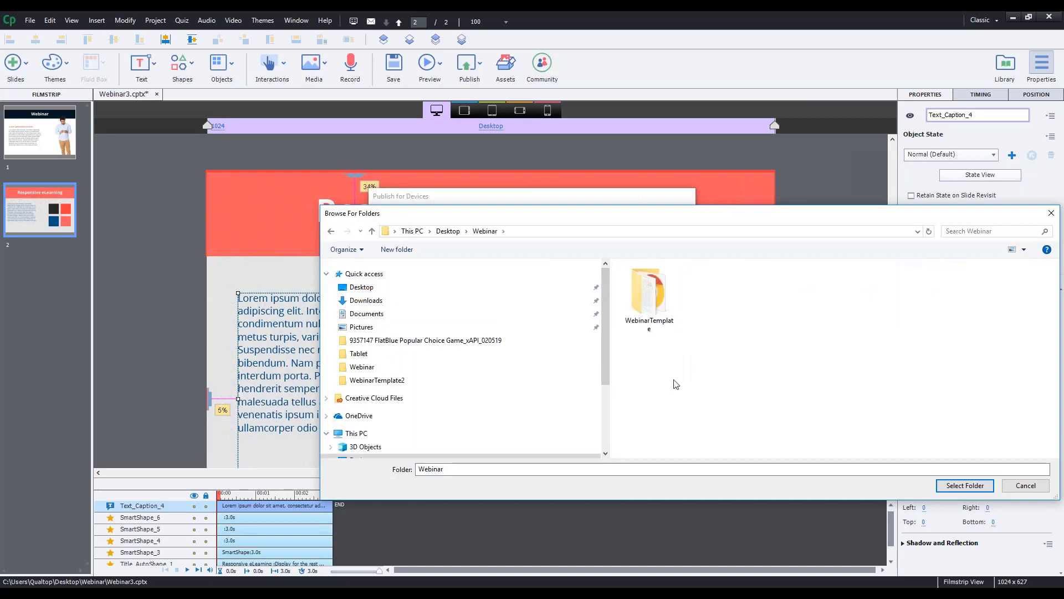
left_click(954, 485)
left_click(609, 430)
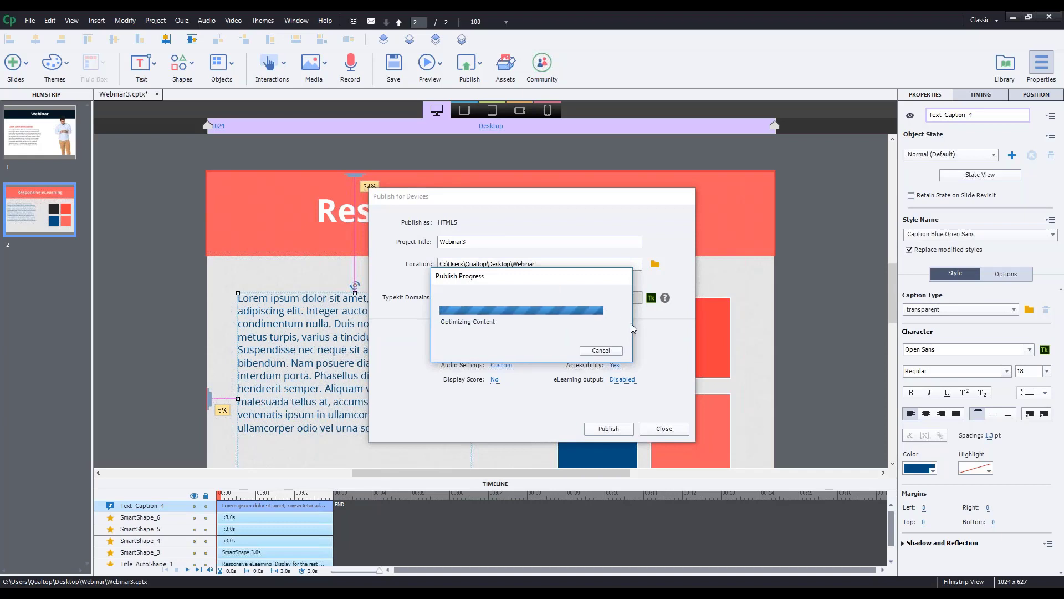
left_click(609, 342)
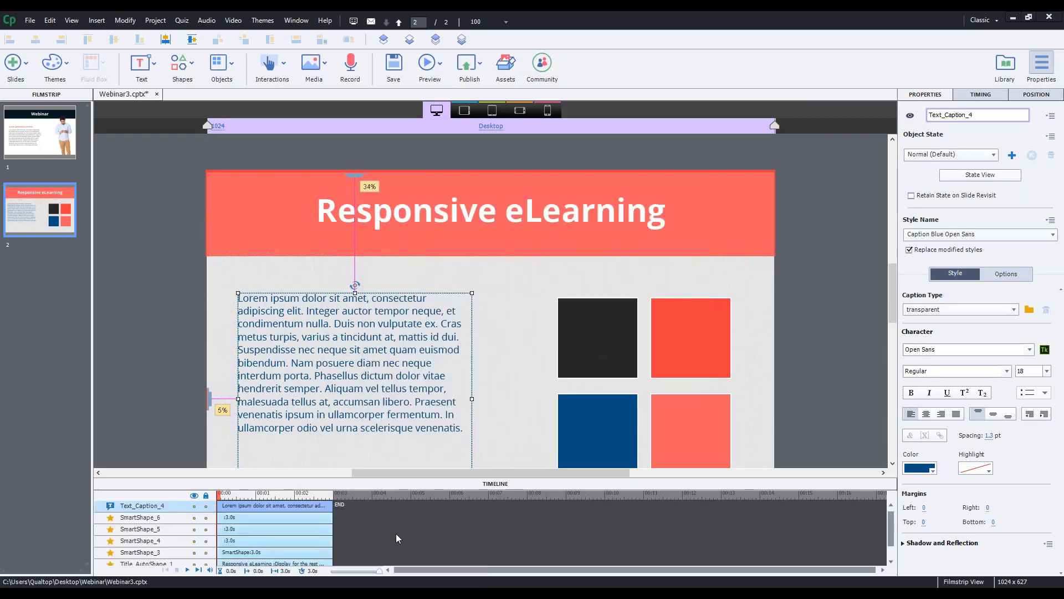
- Switch to File Explorer, open the published Webinar3 folder and launch its index file in the browser
left_click_drag(0, 72, 457, 156)
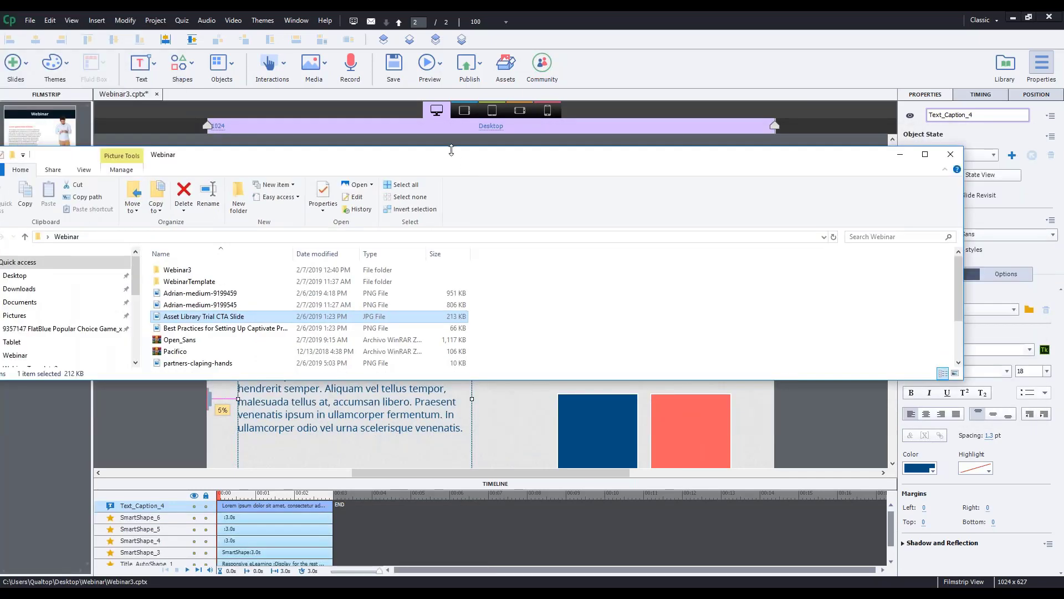
double_click(454, 162)
double_click(244, 132)
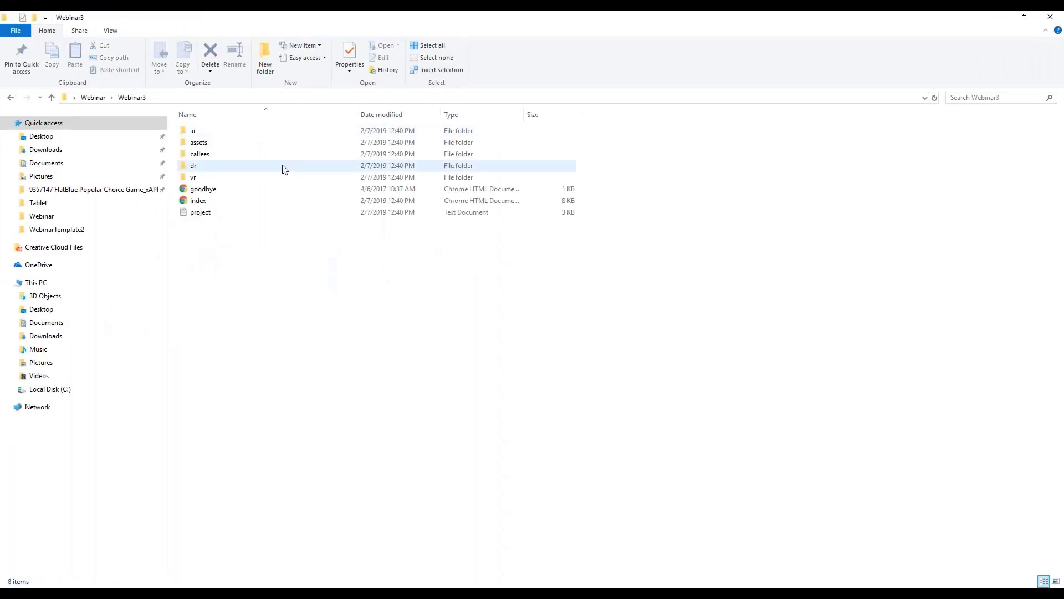
left_click(204, 207)
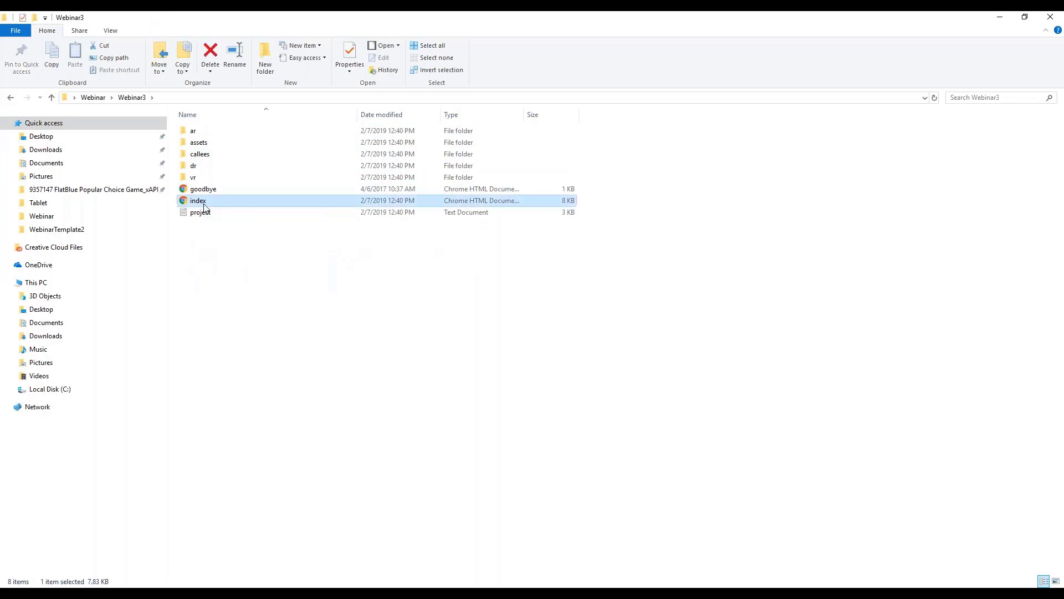
double_click(197, 206)
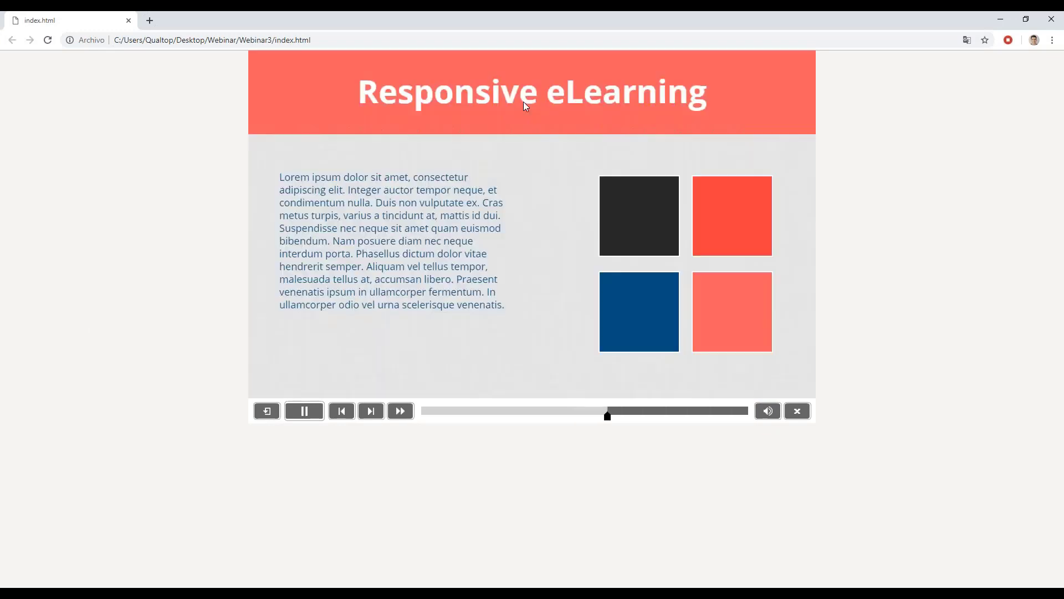
- Check both published slides using the playback controls, pausing and moving between them, and close the browser
left_click(305, 411)
left_click(341, 410)
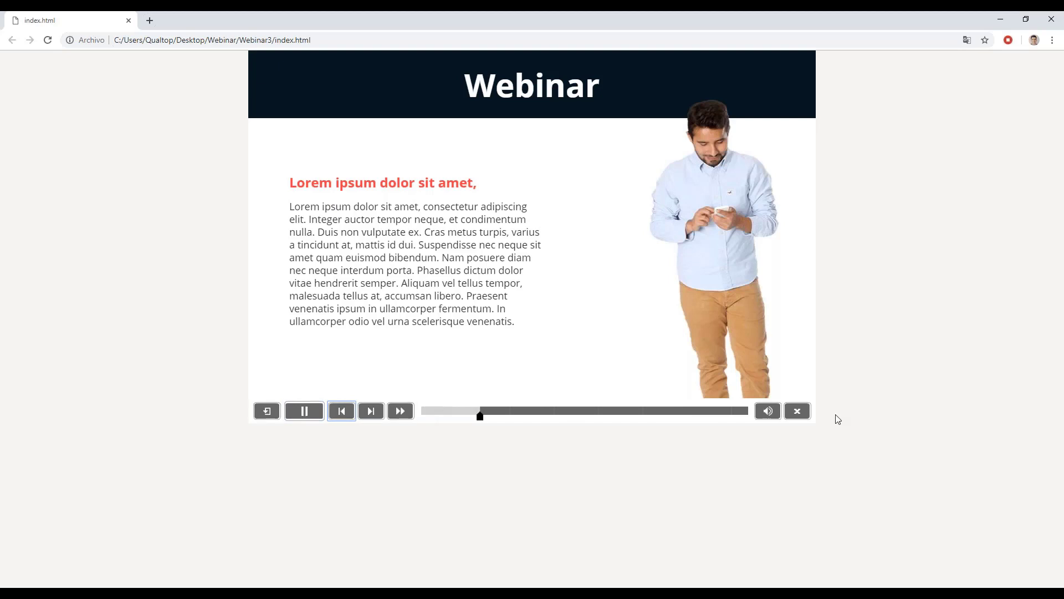
left_click(306, 417)
left_click(341, 416)
left_click(305, 416)
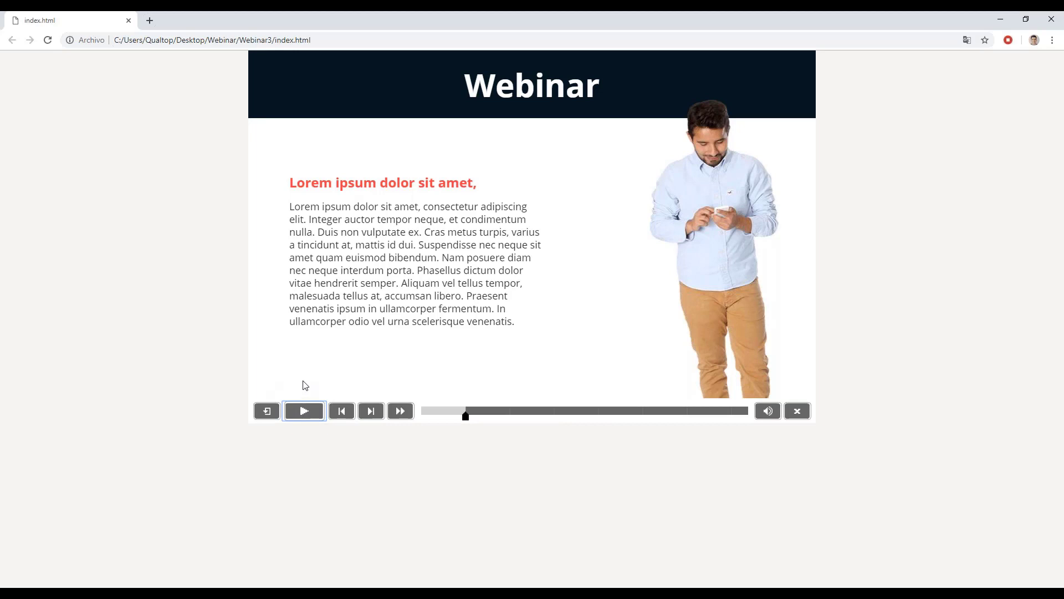
left_click(364, 416)
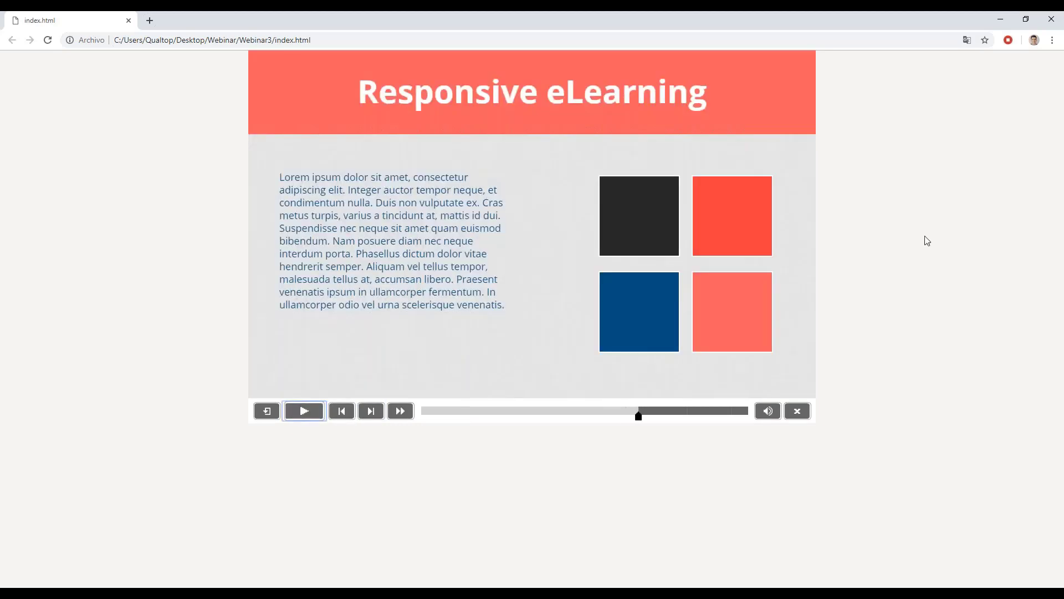
left_click(1051, 19)
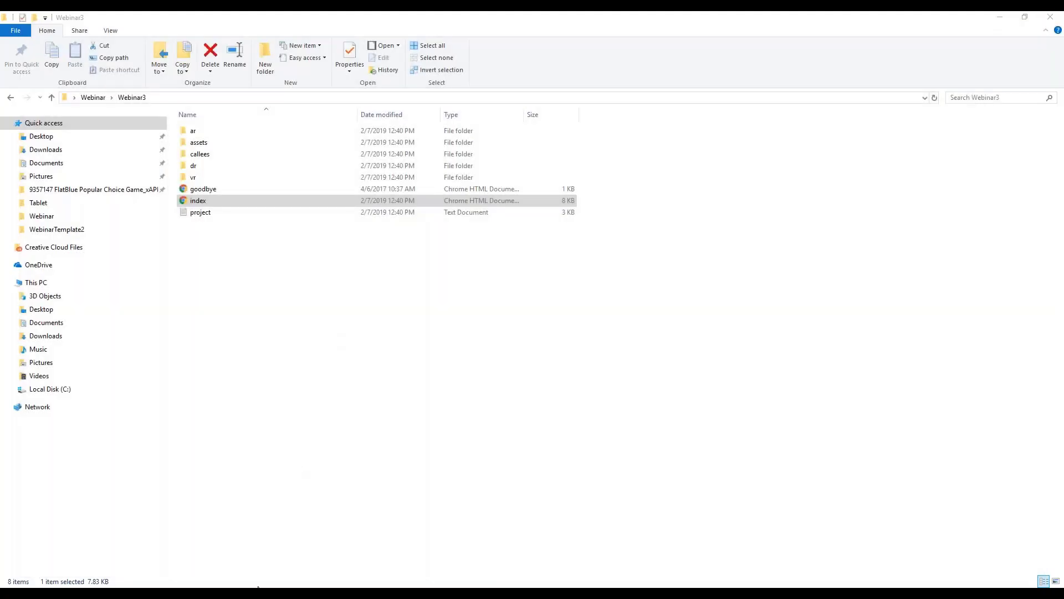
- Return to Webinar3 in Captivate and draw a right arrow about 116 x 62 px beneath slide 1's body text
mouse_move(258, 587)
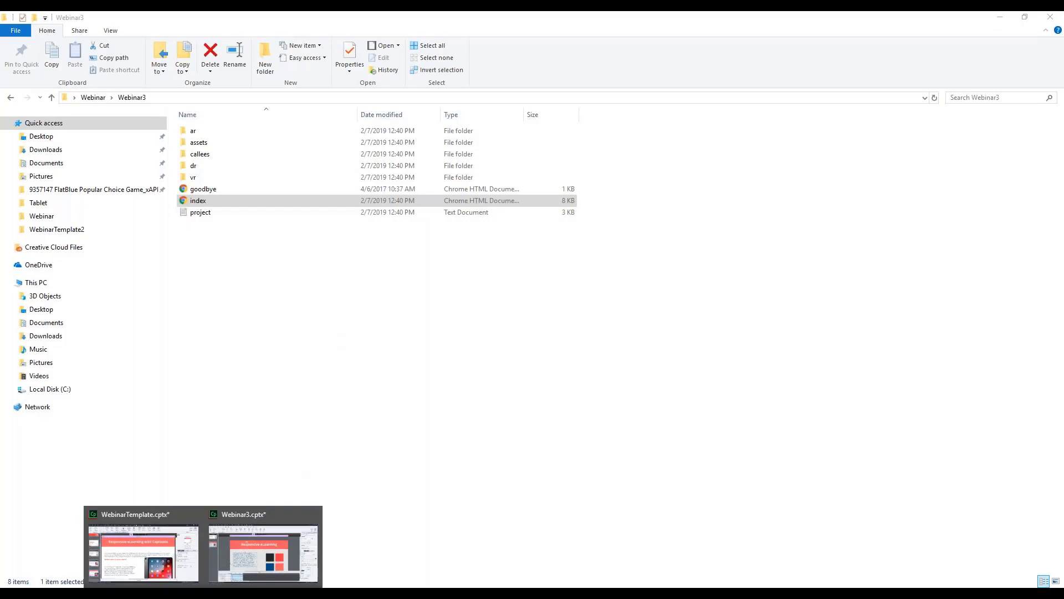
left_click(224, 560)
left_click(40, 133)
scroll(363, 420, "down", 2)
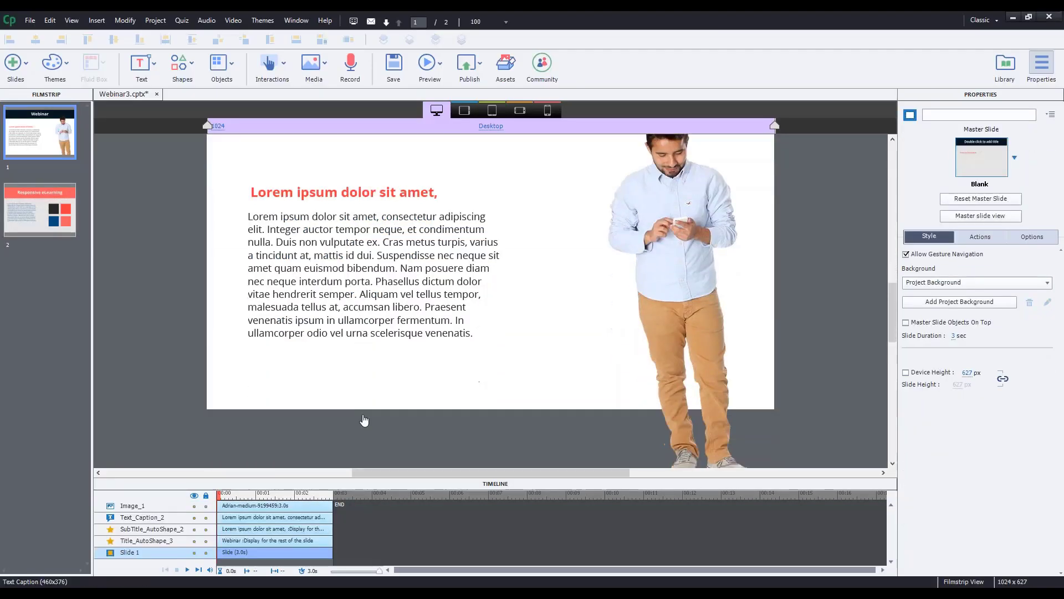
left_click(173, 68)
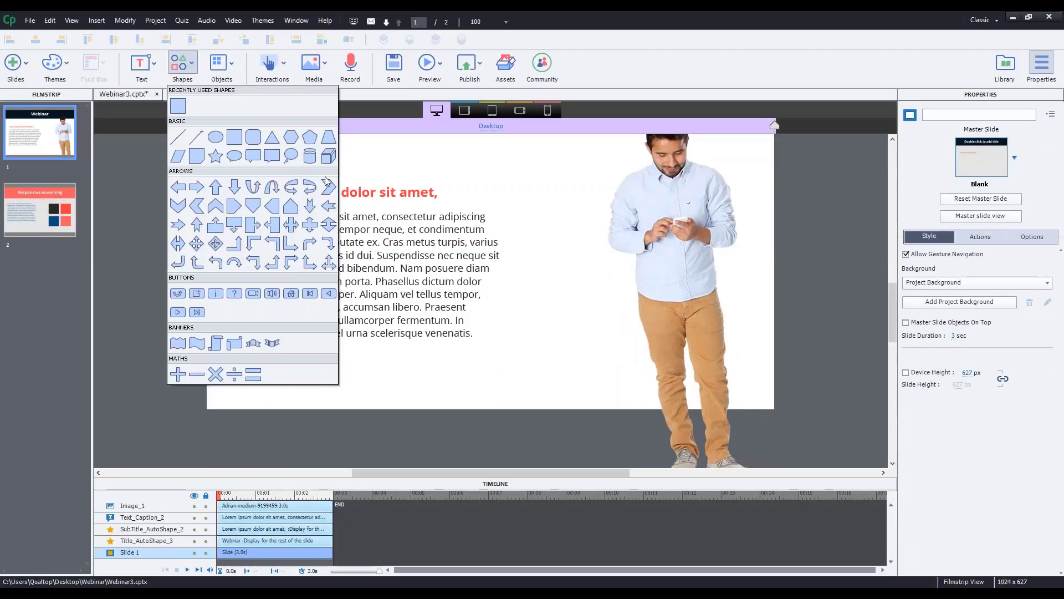
left_click(193, 190)
mouse_move(269, 382)
left_mouse_down()
mouse_move(300, 388)
mouse_move(311, 375)
mouse_move(284, 389)
mouse_move(313, 384)
left_mouse_up()
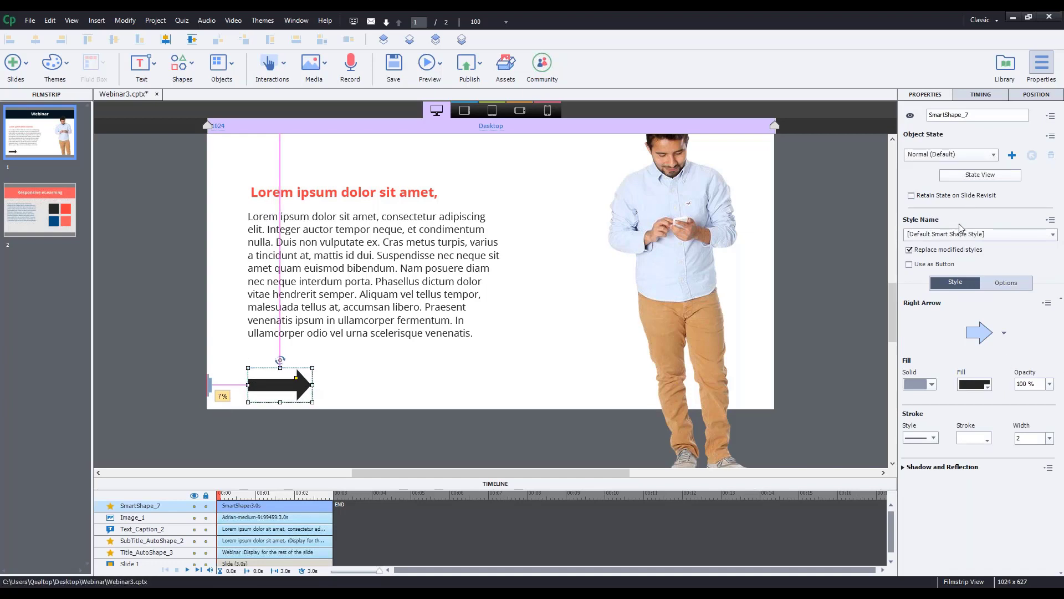
- Fill the right arrow with bright blue and save its look as a new object style named Arrow
left_click(969, 386)
left_click(940, 432)
left_click(1050, 220)
left_click(936, 223)
key("ctrl+a")
type("Ar")
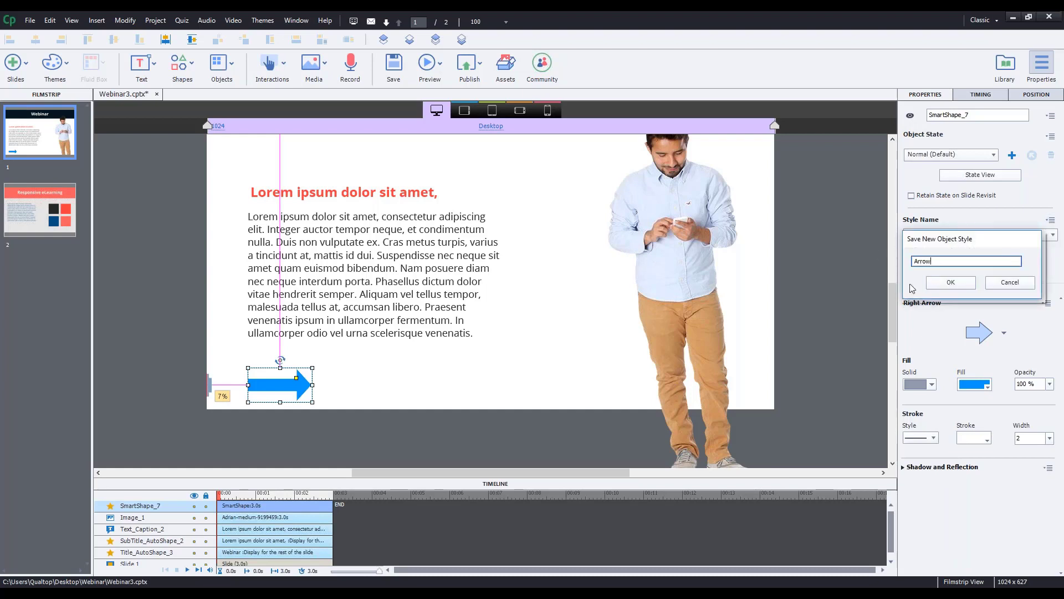
left_click(950, 282)
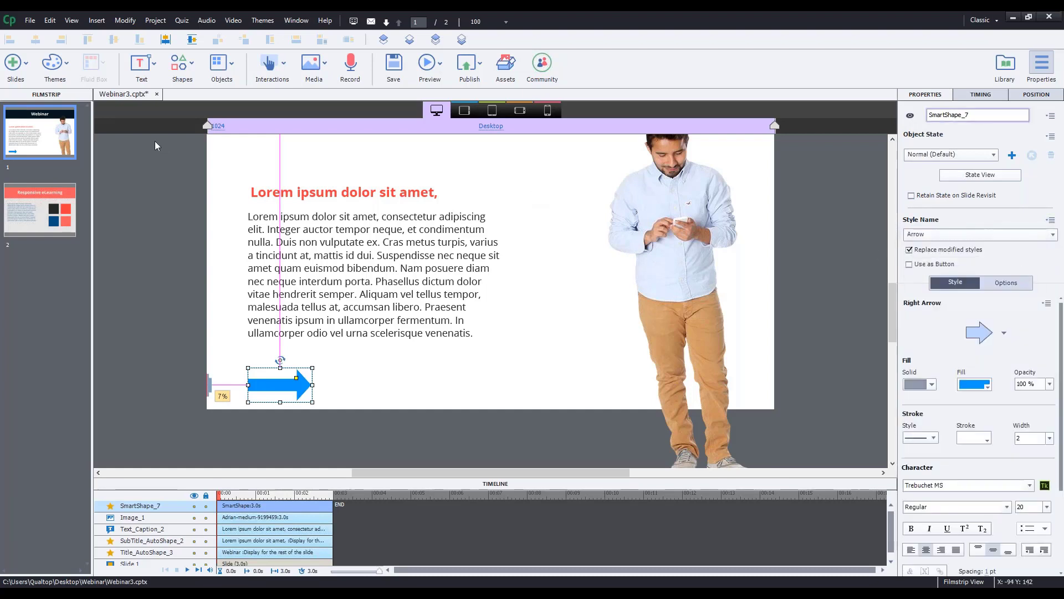
- Make the blue arrow on slide 1 usable as a button and open its timing settings
left_click(333, 400)
left_click(216, 367)
left_click(290, 383)
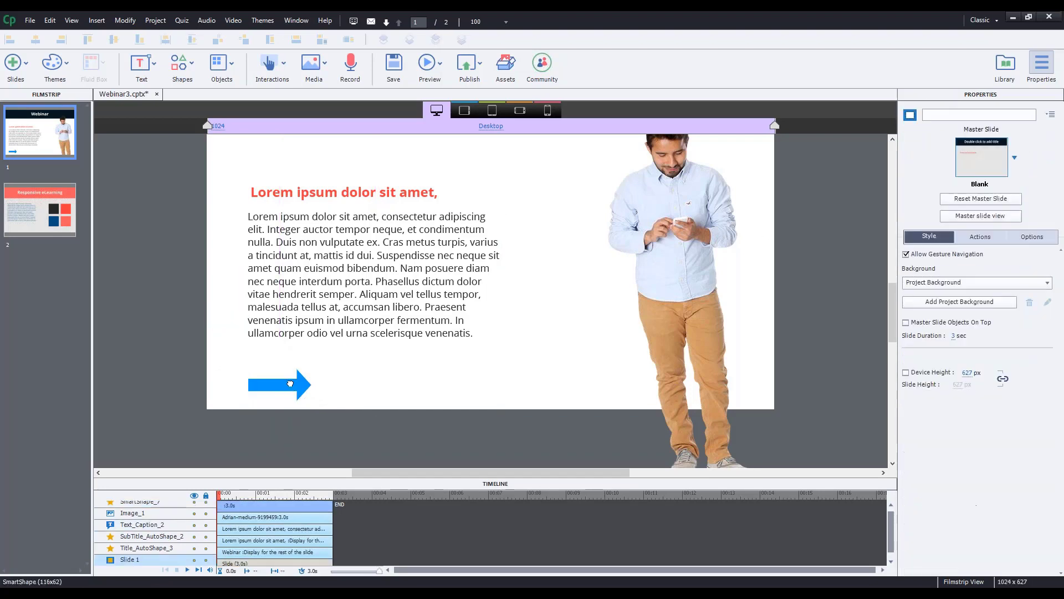
left_click(289, 383)
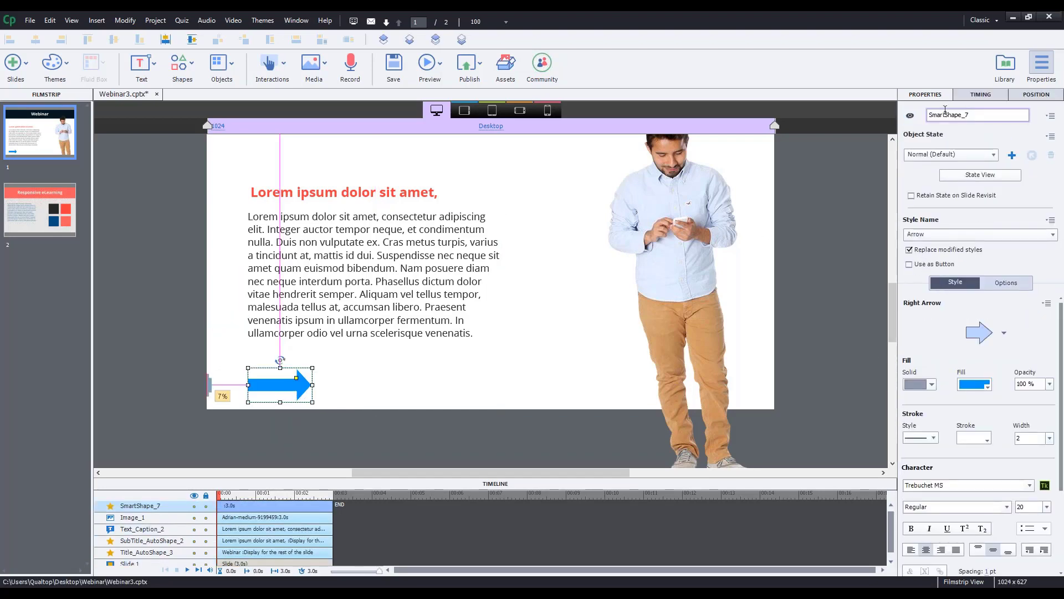
left_click(909, 265)
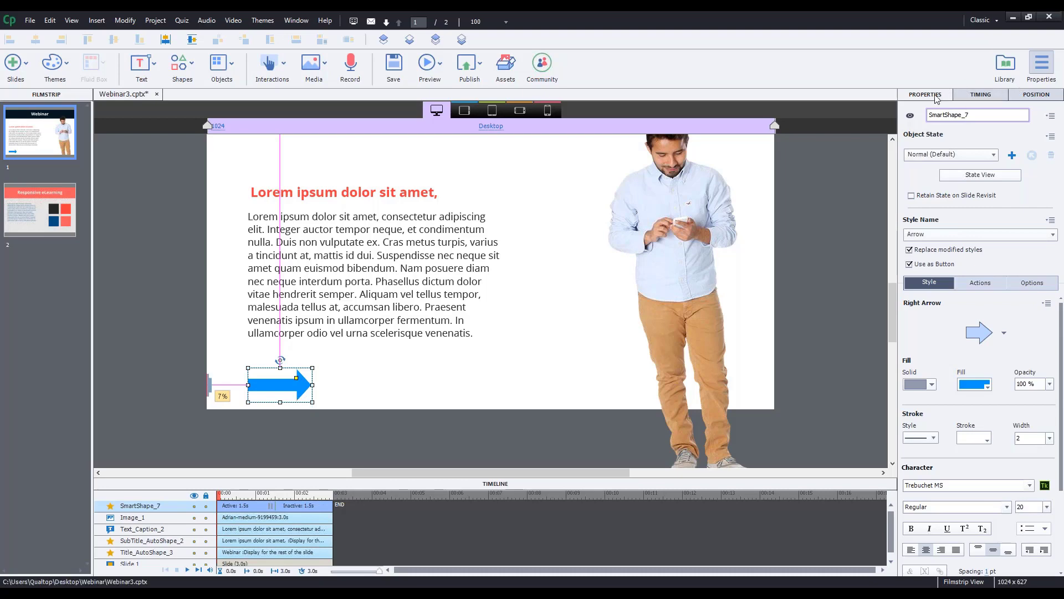
left_click(967, 96)
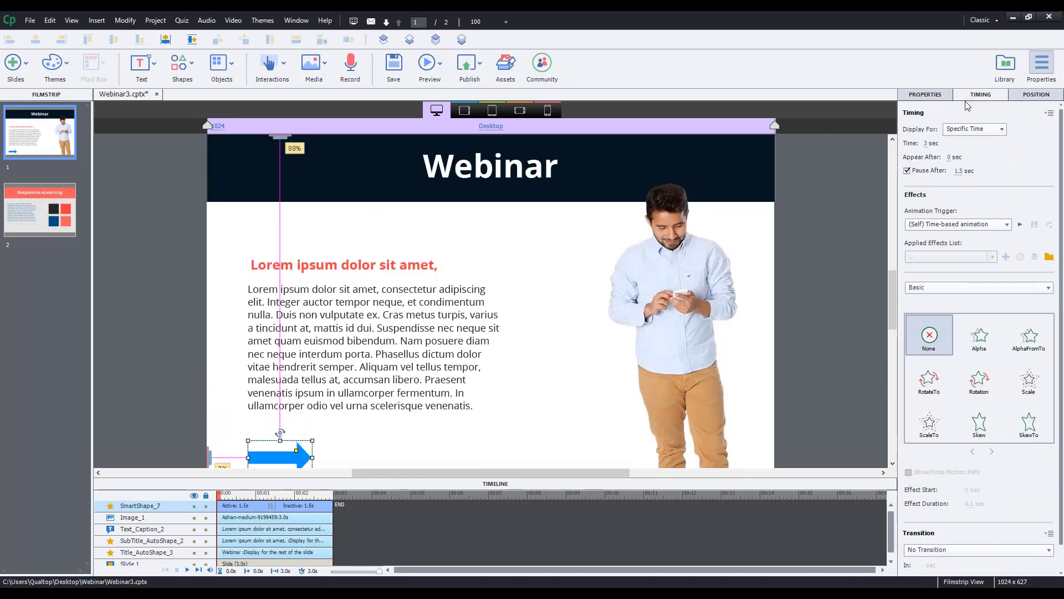
- Fill the RollOver state of slide 1's arrow button with light blue, and save the change to the Arrow object style
scroll(892, 305, "down", 3)
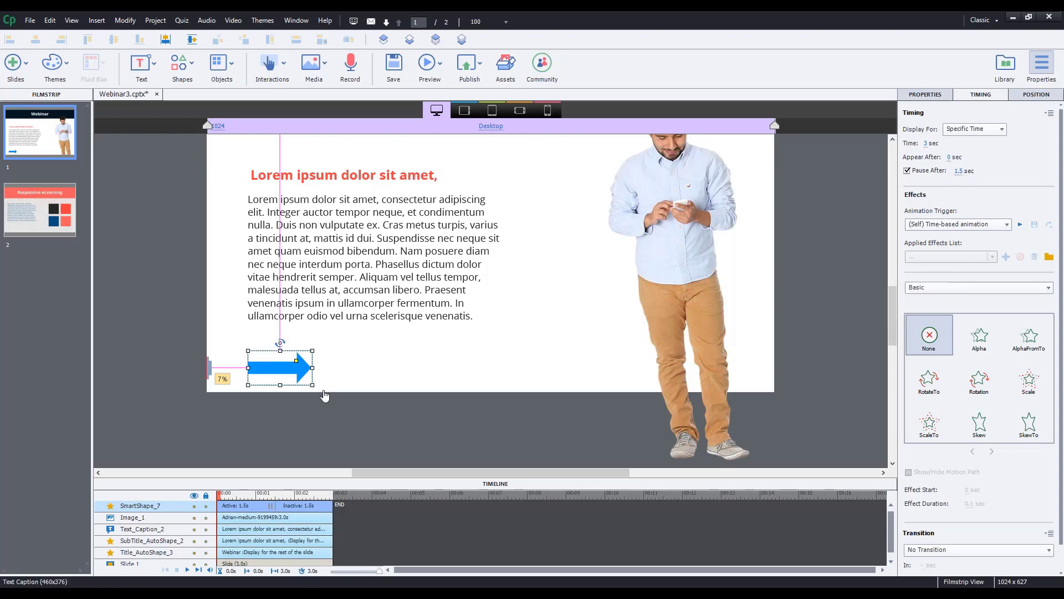
left_click(936, 94)
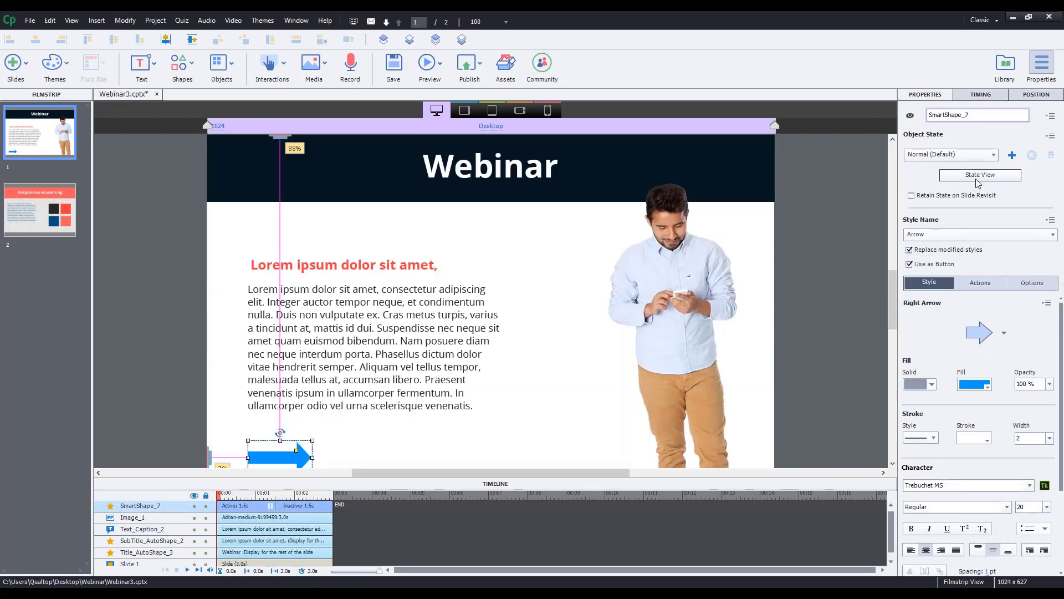
left_click(978, 177)
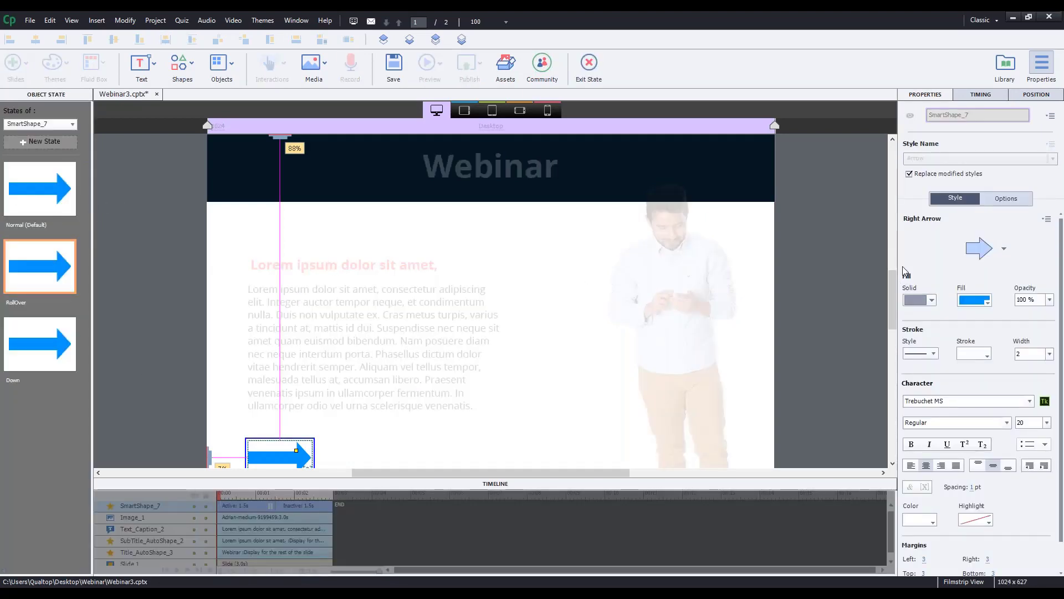
left_click_drag(893, 283, 892, 302)
left_click(973, 300)
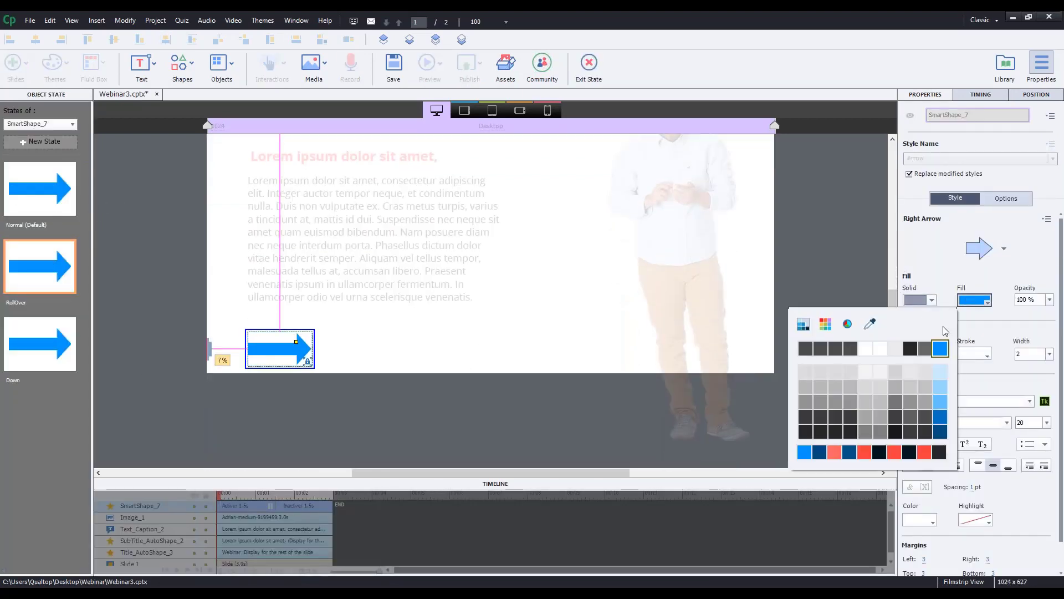
left_click(866, 348)
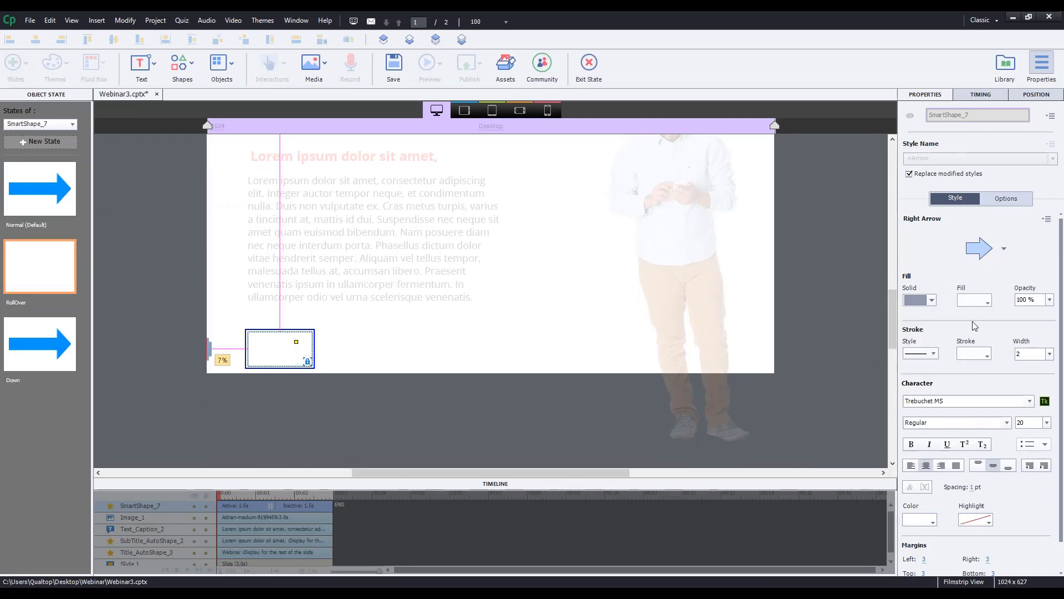
left_click(974, 300)
left_click(936, 390)
left_click(590, 71)
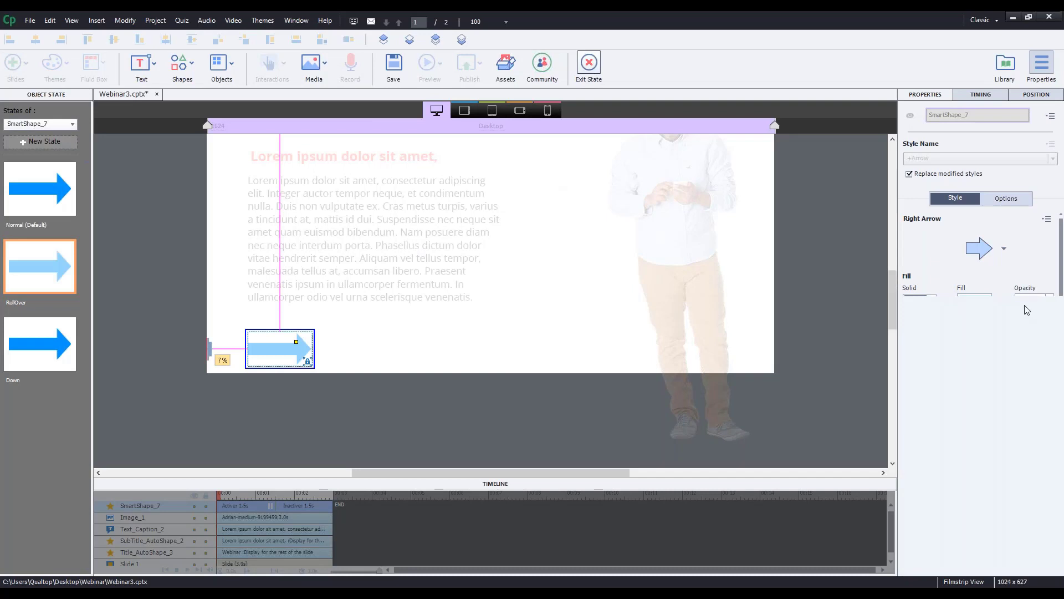
left_click(1050, 221)
left_click(1034, 247)
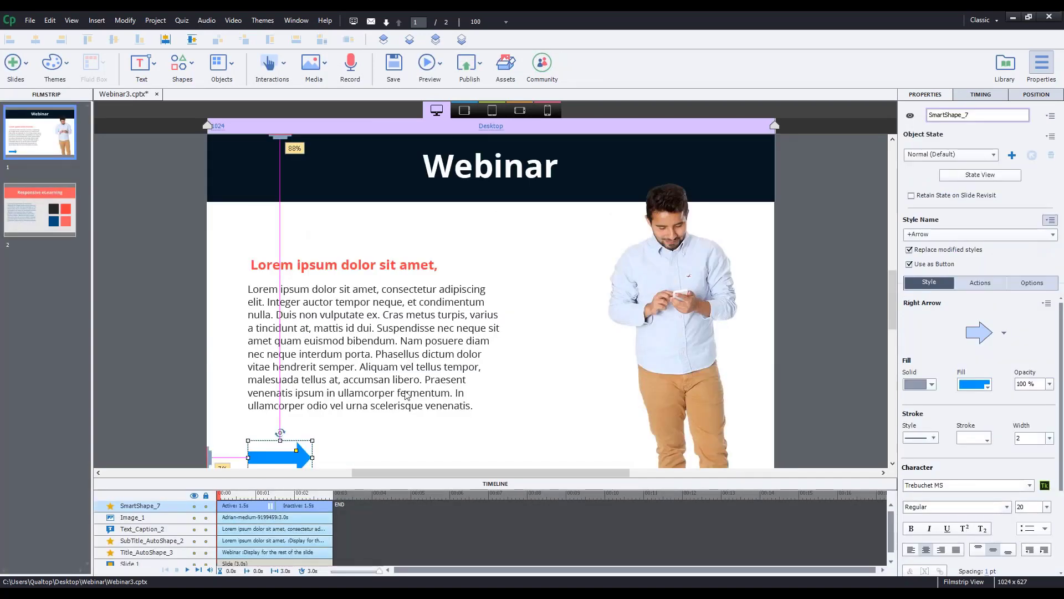
- Move the arrow button up on slide 1 to about 82.8% from the top in the Desktop view
scroll(316, 451, "down", 2)
left_click(291, 429)
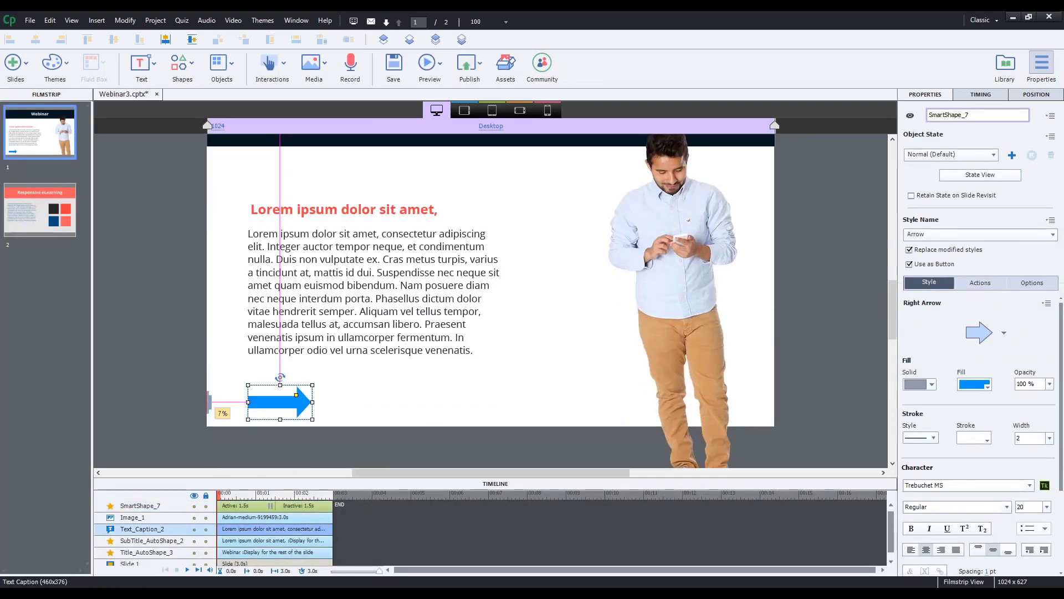
left_click(290, 446)
left_click(284, 406)
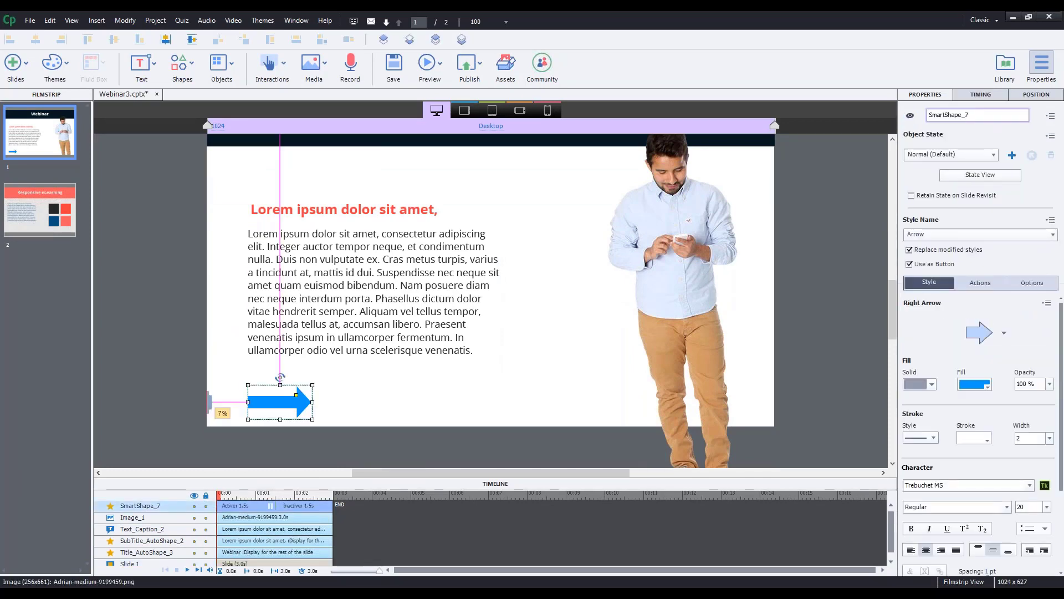
left_click(1033, 95)
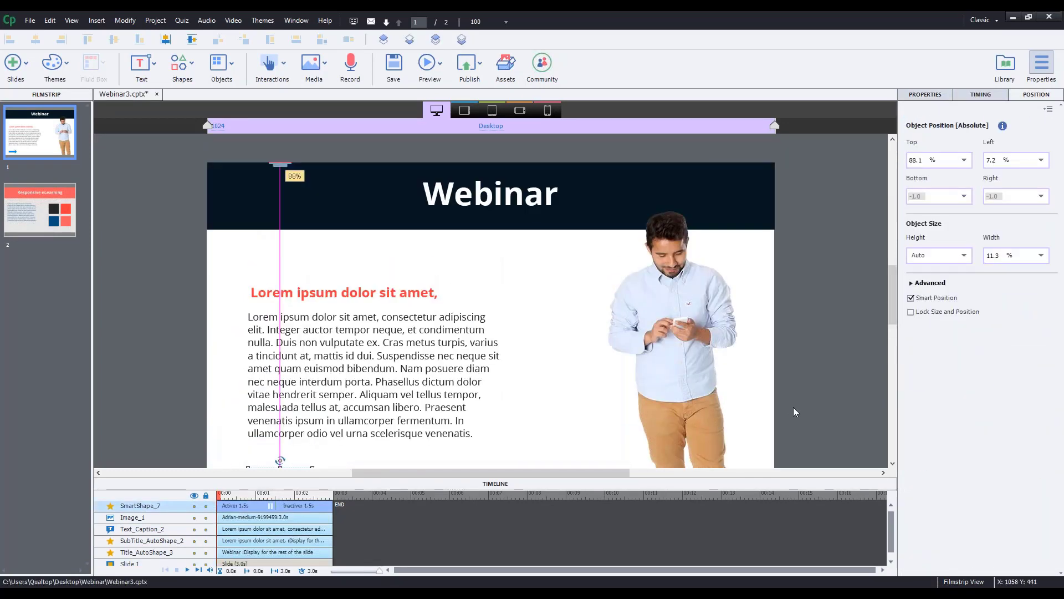
left_click_drag(893, 311, 894, 339)
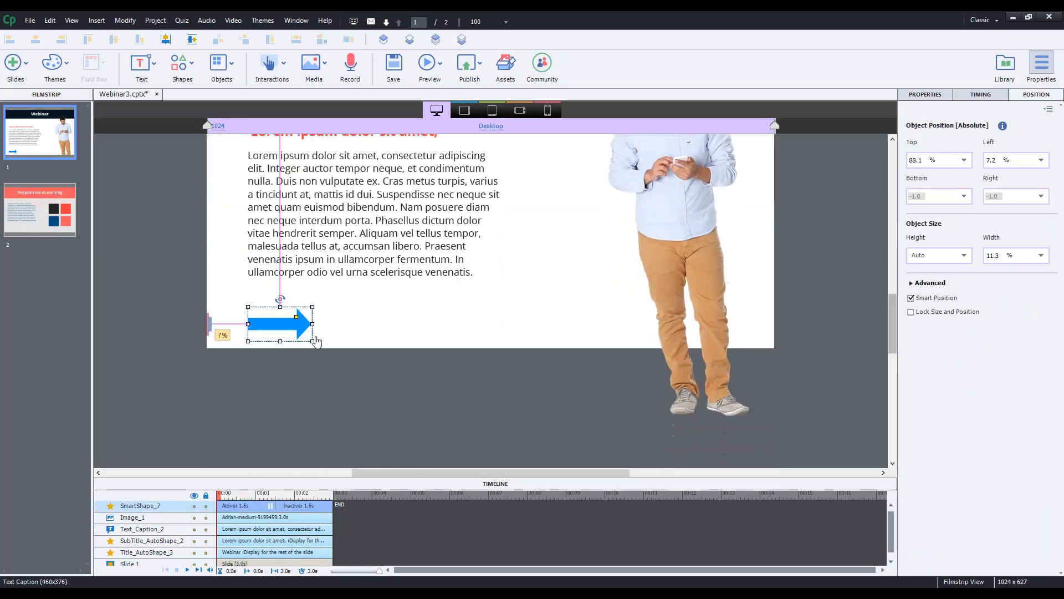
left_click_drag(301, 317, 301, 301)
- Compare the arrow's placement relative to the body text in the Desktop and Custom Tablet views
left_click(465, 113)
left_click(446, 115)
left_click(463, 112)
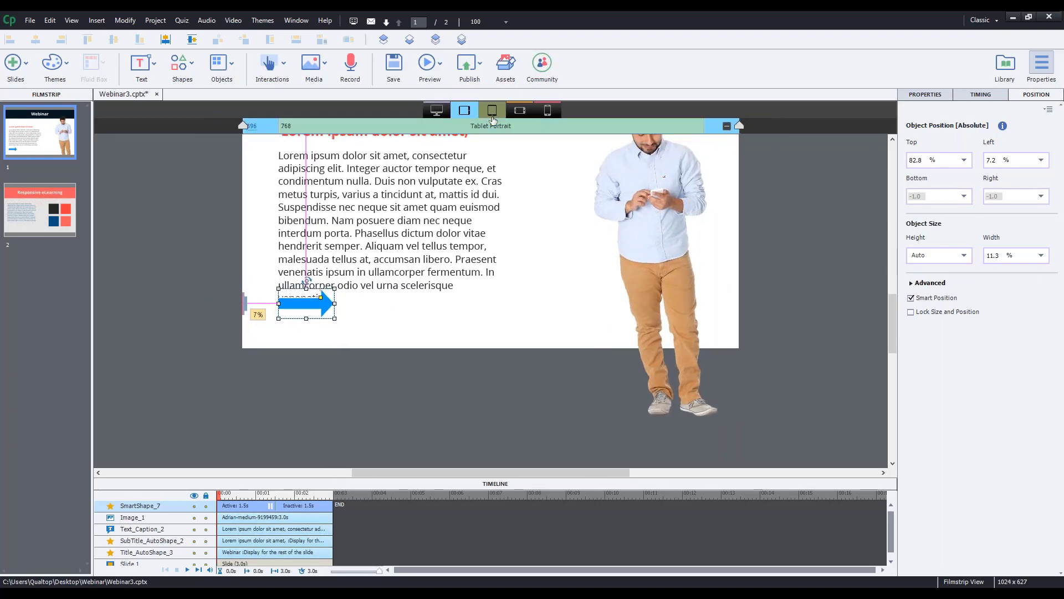
left_click(448, 117)
left_click(461, 115)
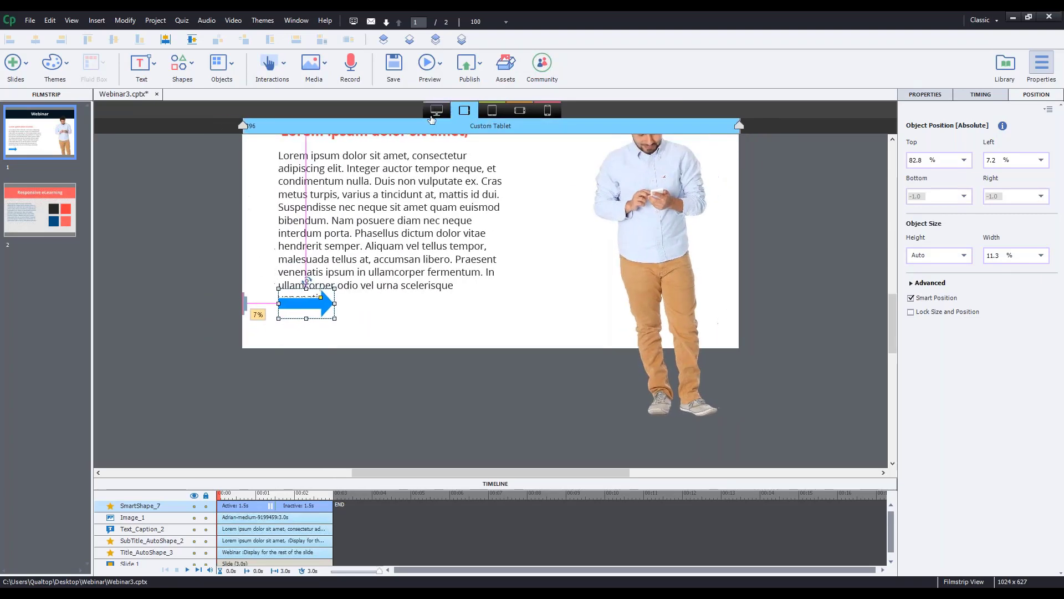
left_click(445, 115)
left_click_drag(891, 325, 886, 310)
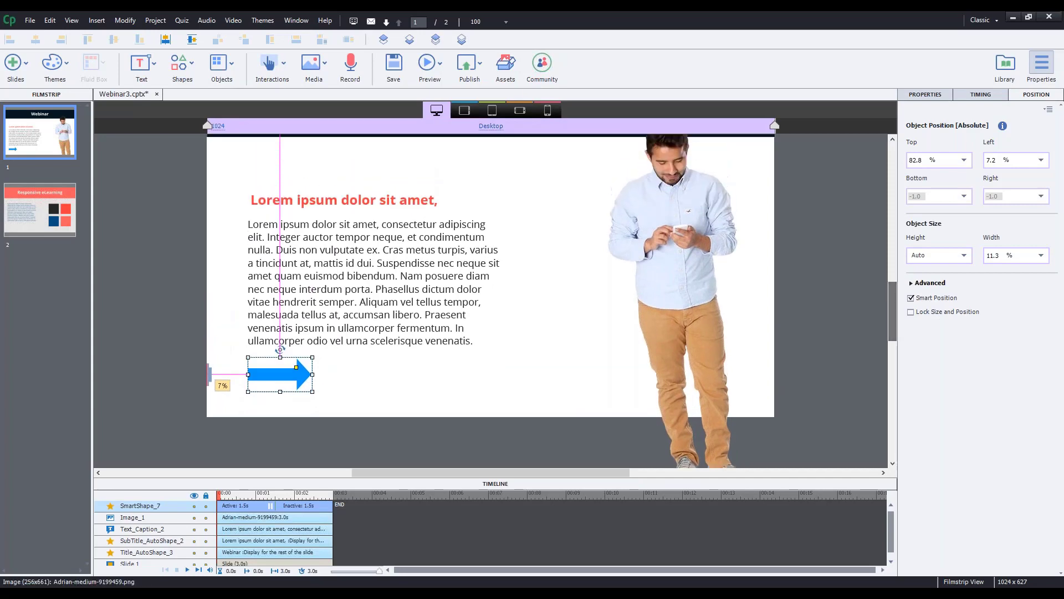
left_click(462, 111)
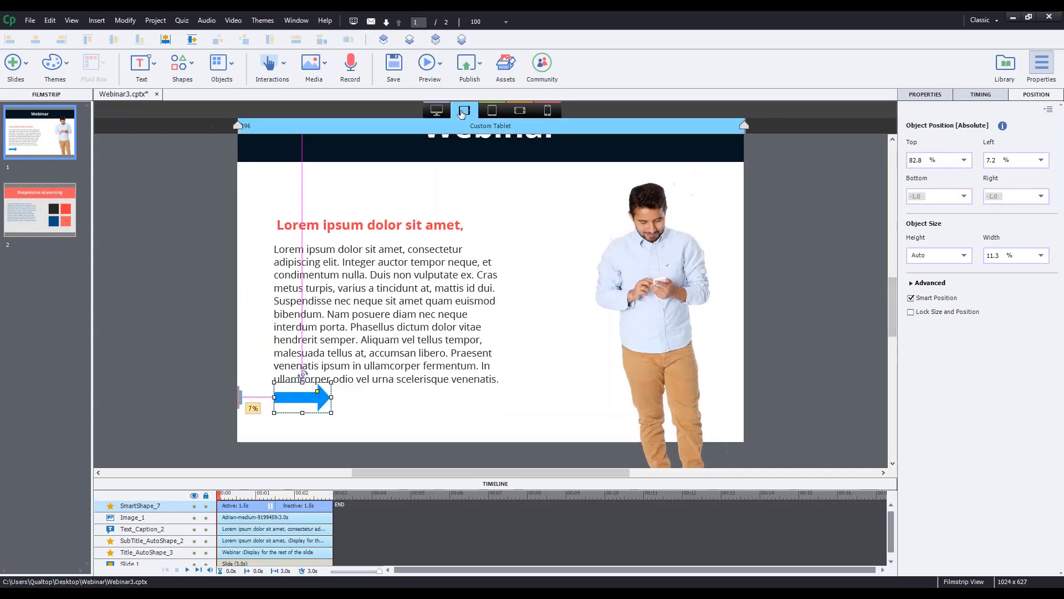
left_click(437, 110)
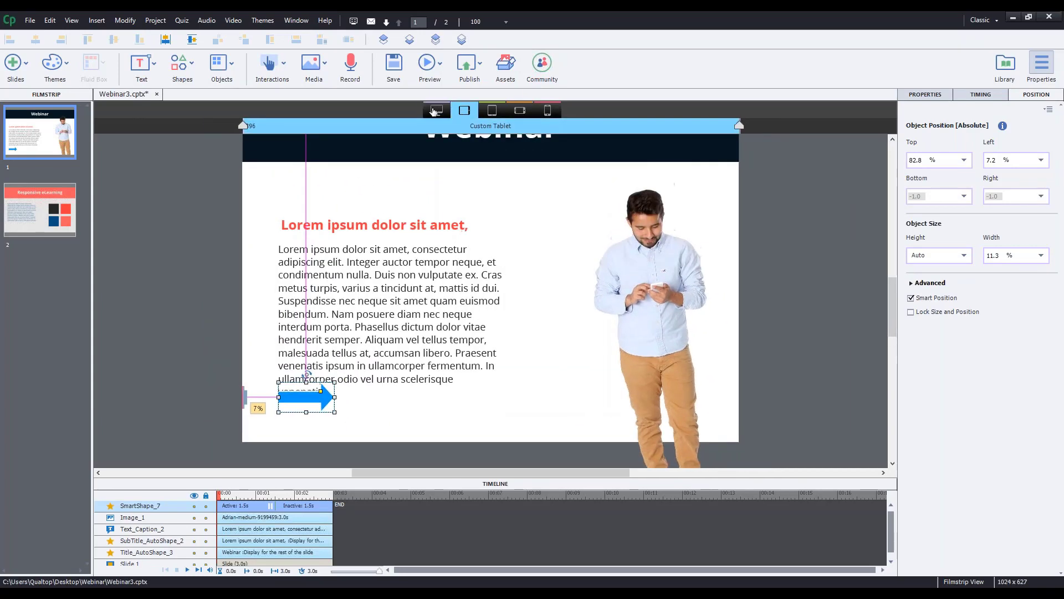
- Resize slide 1's body text box to about 53.7% wide and 40.4% high in Desktop view, and check it in Custom Tablet
left_click(488, 338)
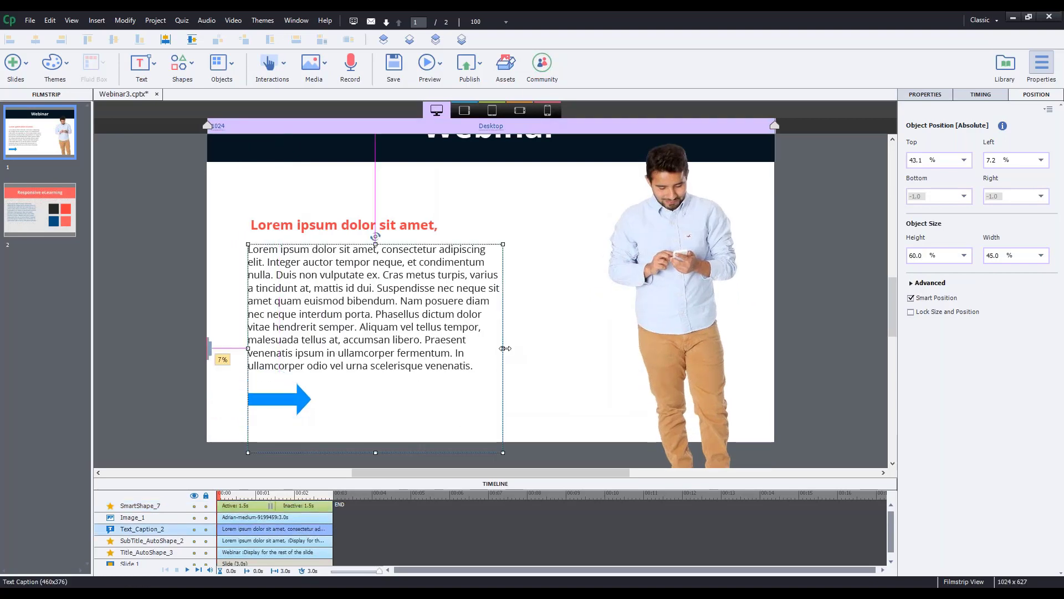
left_click_drag(502, 349, 553, 350)
left_click_drag(400, 452, 398, 381)
left_click(464, 110)
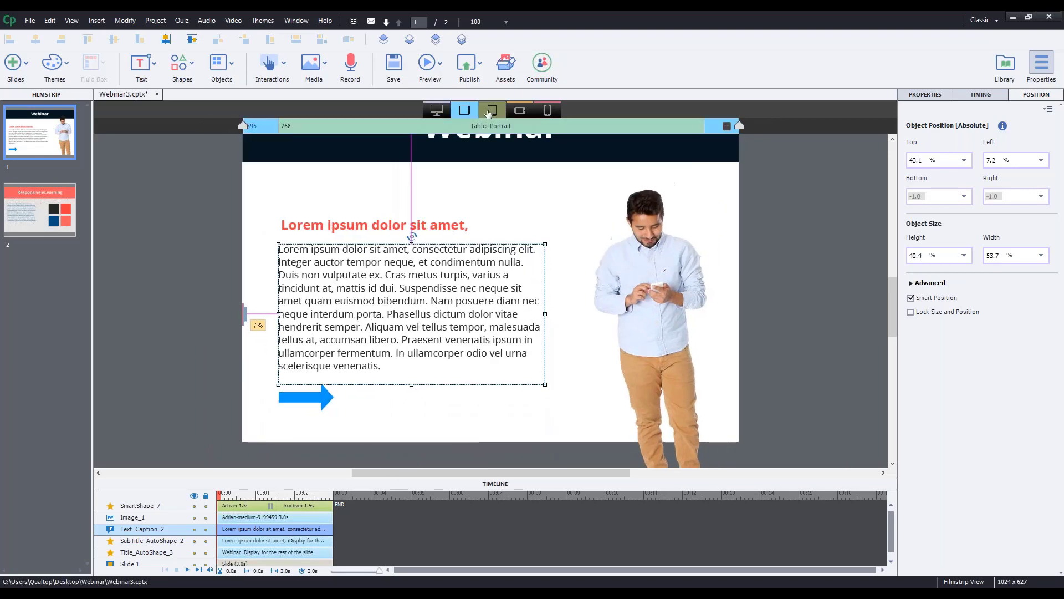
left_click(437, 111)
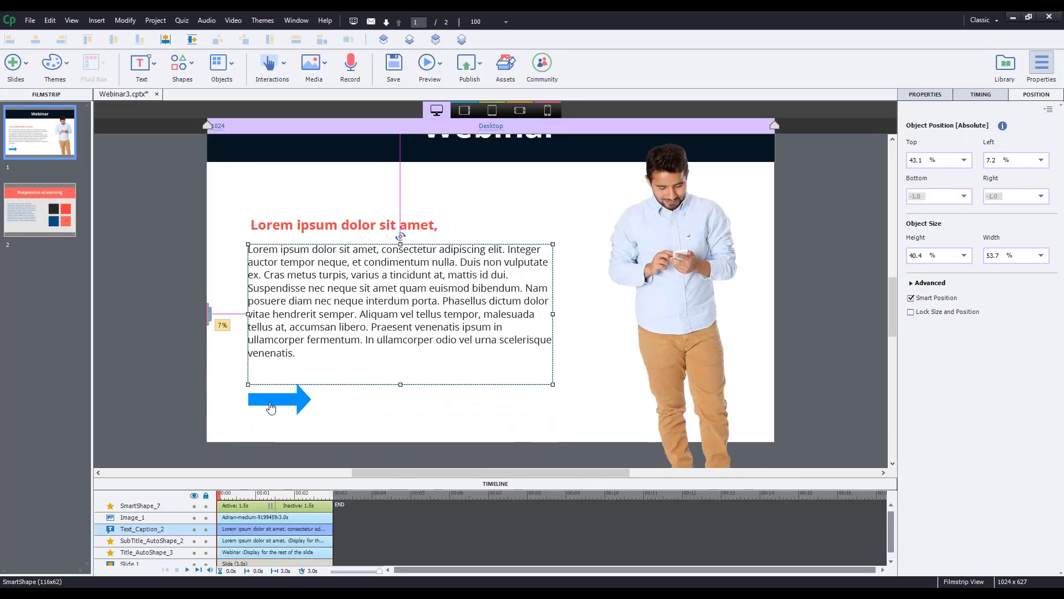
- Apply the arrow button's position properties to all views
left_click(304, 405)
right_click(284, 403)
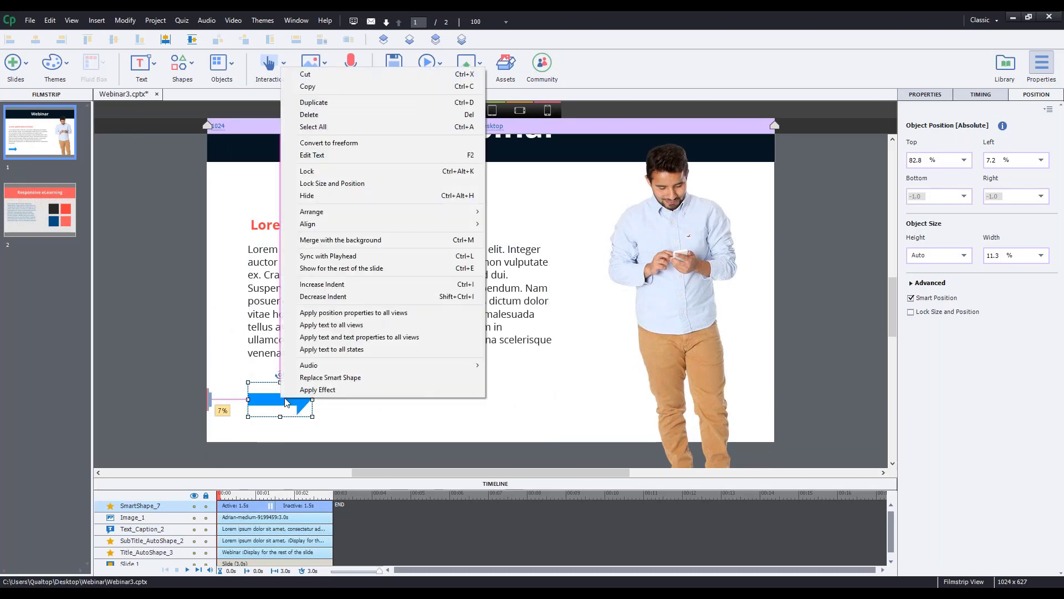
left_click(252, 438)
right_click(265, 402)
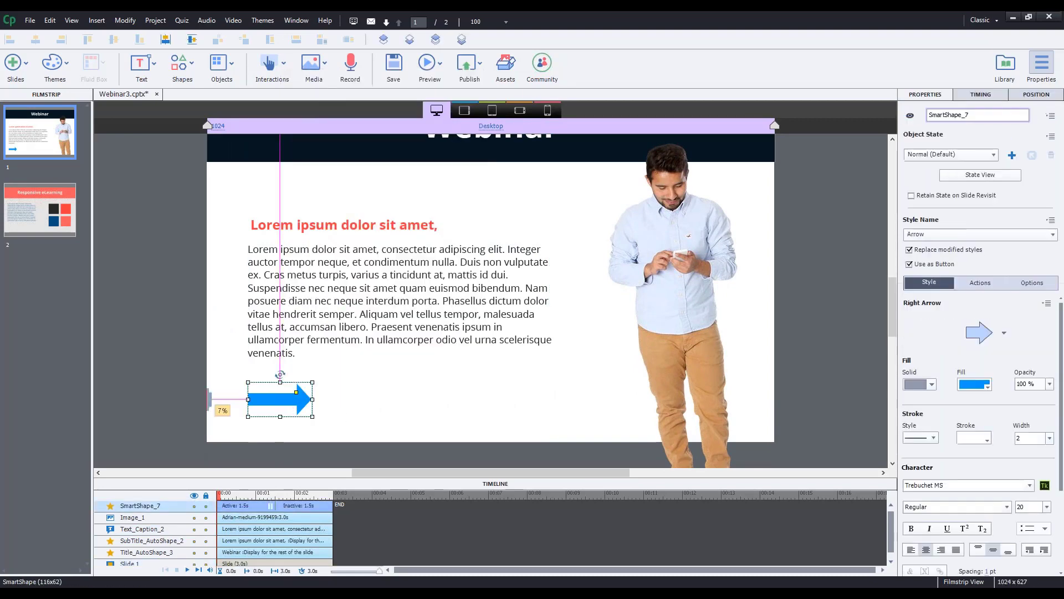
left_click(325, 316)
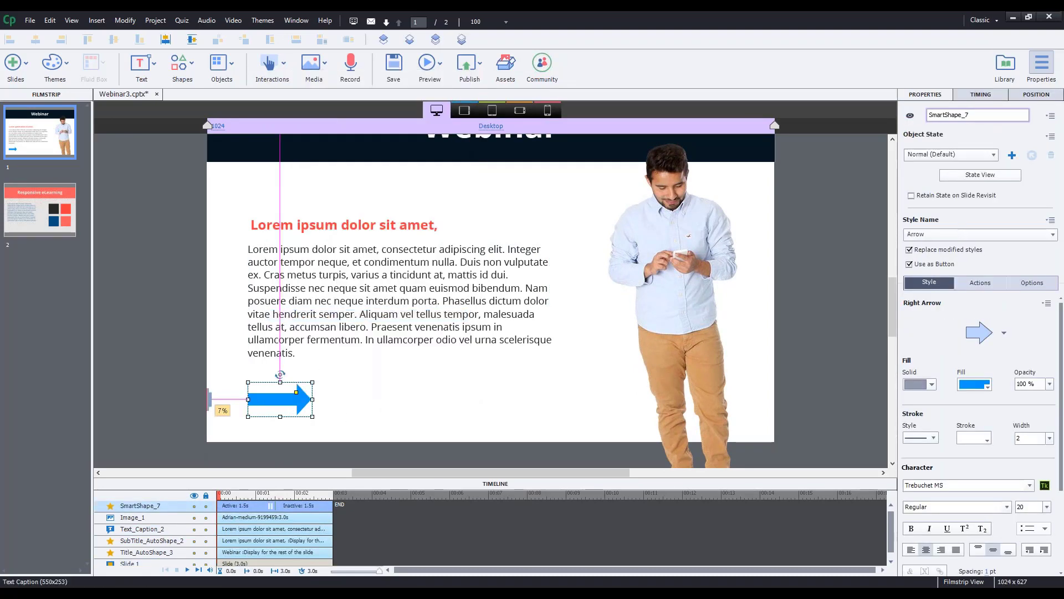
- Examine the arrow button's position and size settings in the Desktop view and its look in the Custom Tablet view
mouse_move(774, 125)
left_mouse_down()
mouse_move(738, 125)
mouse_move(774, 125)
left_mouse_up()
left_click(1036, 94)
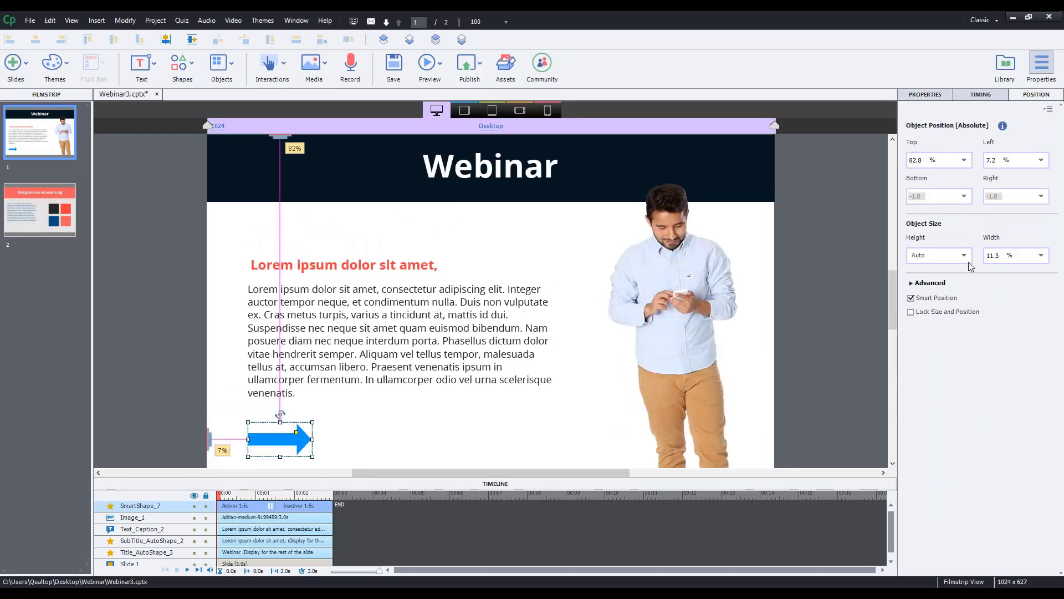
left_click(885, 301)
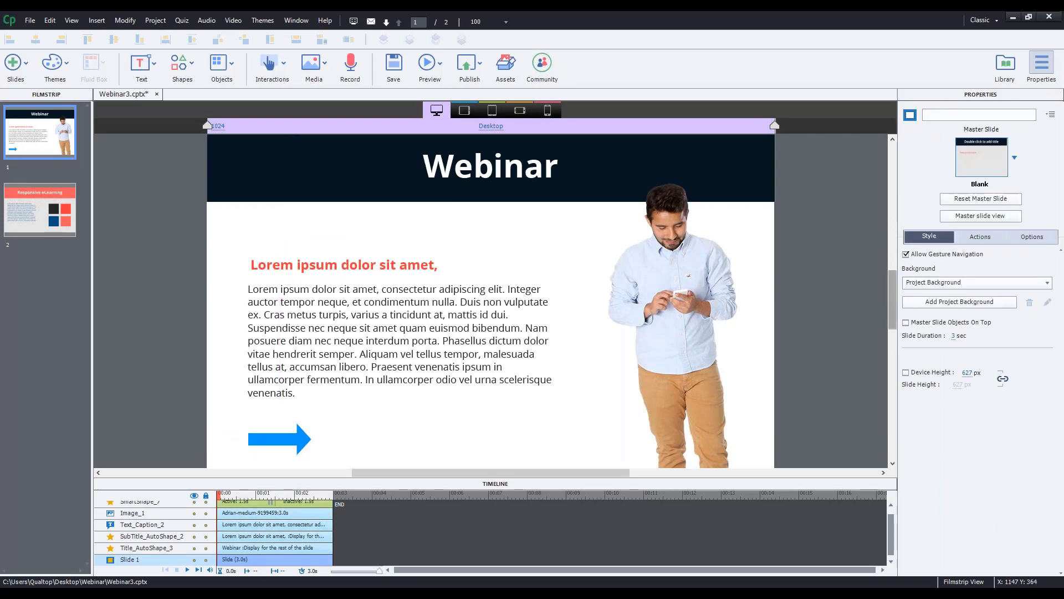
scroll(304, 443, "up", 1)
scroll(303, 442, "down", 3)
left_click(293, 383)
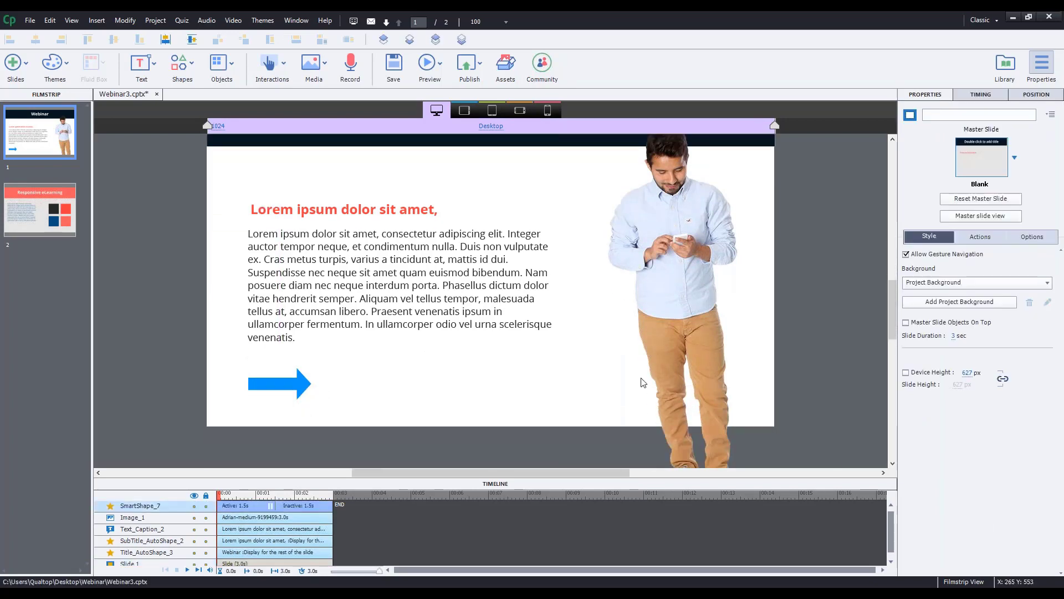
left_click(1045, 95)
scroll(890, 324, "up", 2)
scroll(892, 328, "down", 5)
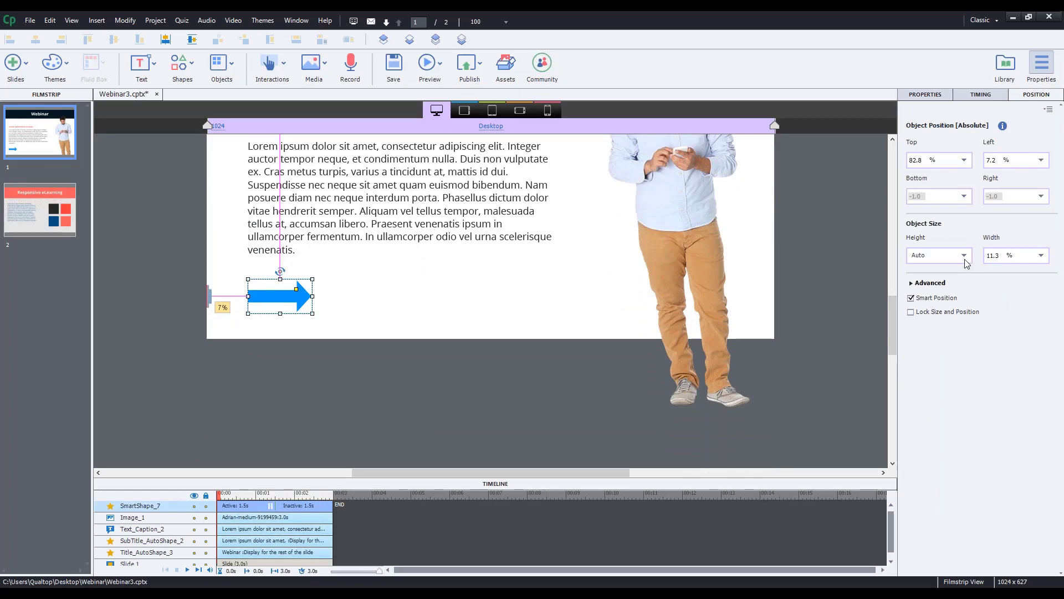
left_click(465, 110)
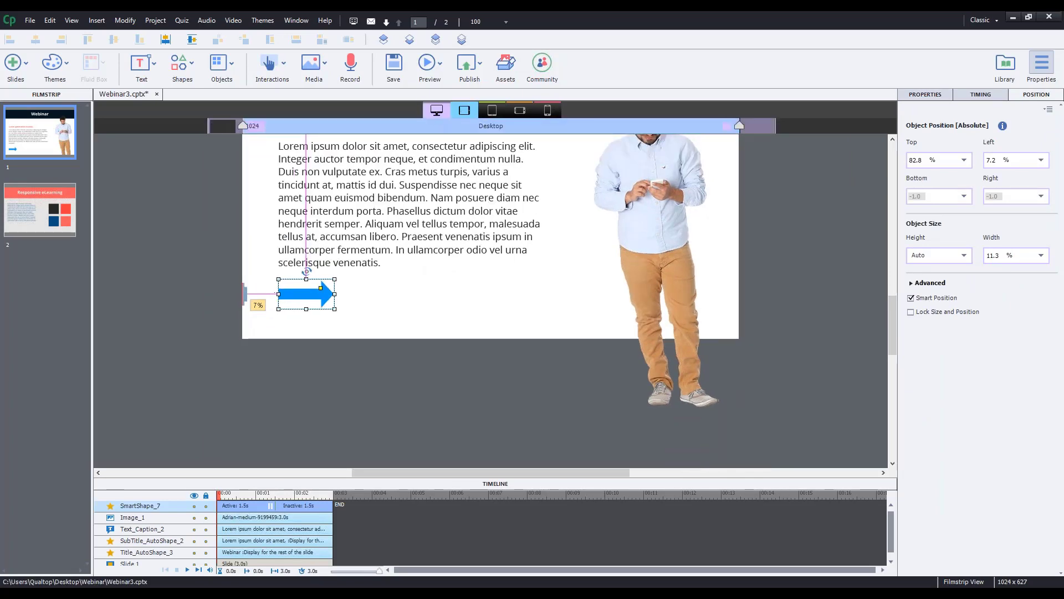
- Switch the arrow button's height to a percentage of 9.9% and its width to Auto in the Desktop view
left_click(1041, 255)
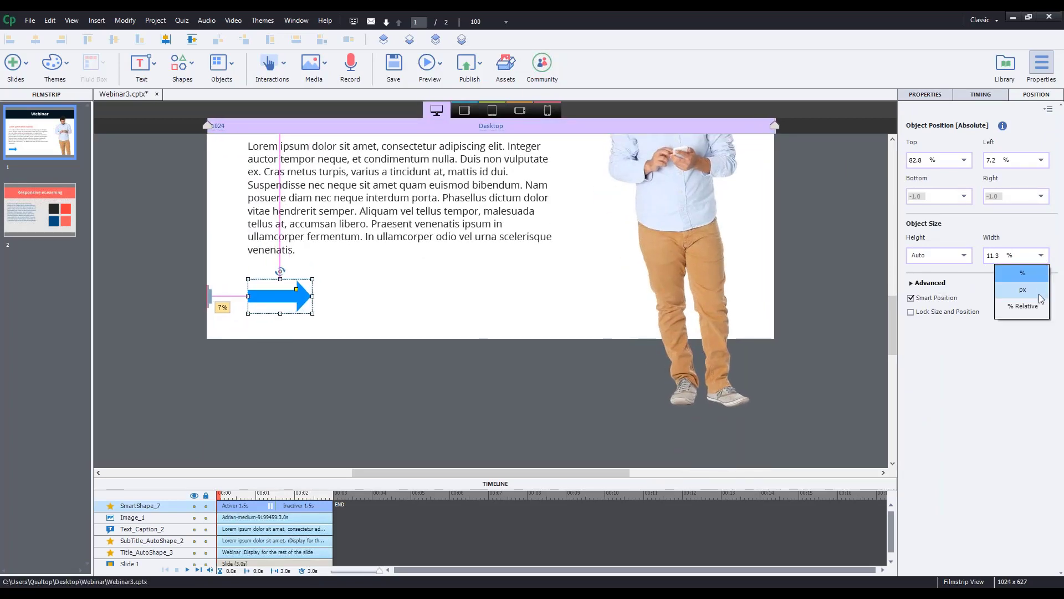
left_click(1012, 274)
left_click(964, 256)
left_click(952, 274)
left_click(1042, 256)
left_click(1035, 304)
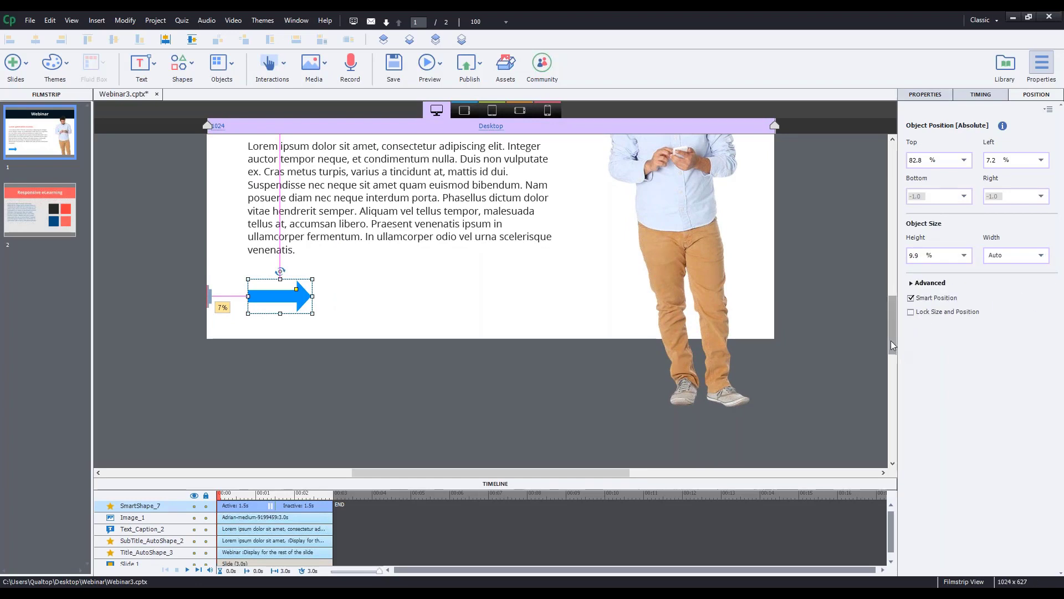
- Check the resized arrow against the body text in the Desktop, Custom Tablet, Tablet Portrait and Custom Mobile views
scroll(890, 340, "up", 3)
left_click(464, 110)
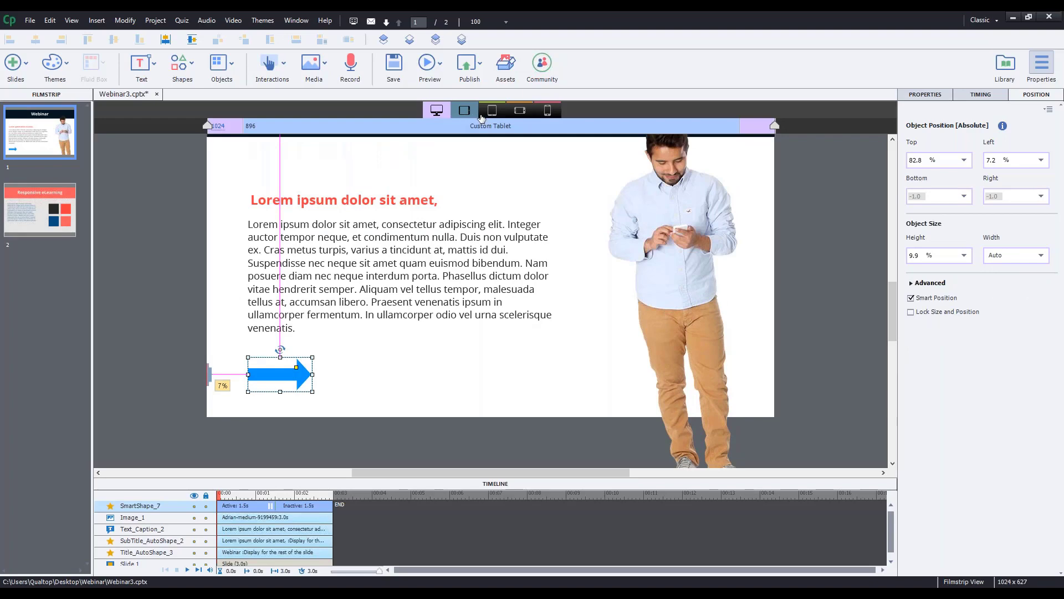
left_click(479, 117)
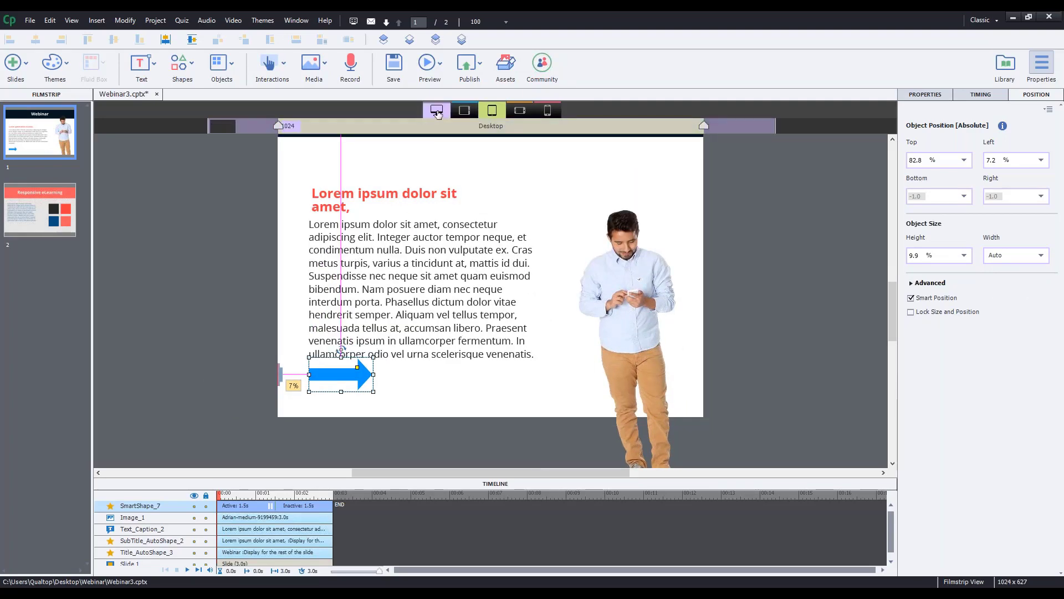
left_click(436, 112)
left_click(464, 112)
left_click(492, 115)
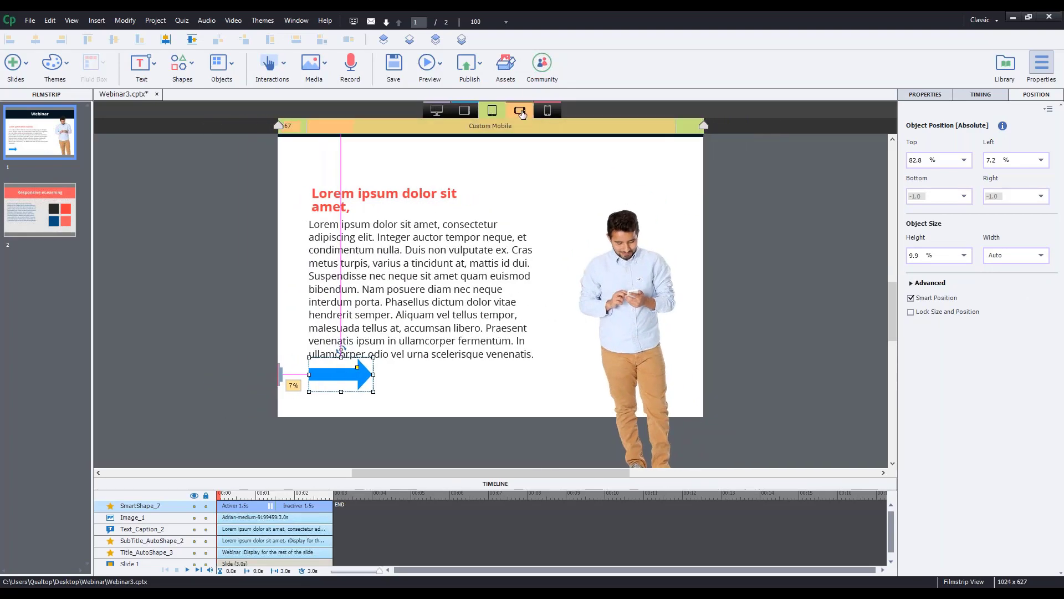
left_click(519, 110)
- Nudge the arrow button down to a top position of 84.4% in the Desktop view
left_click(437, 111)
left_click(316, 384)
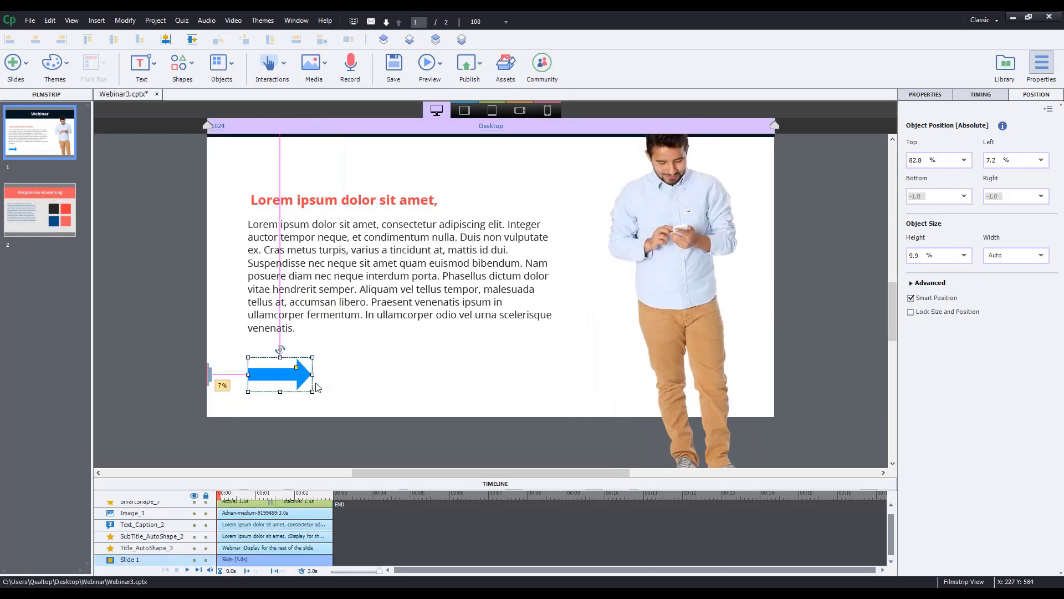
left_click(288, 372)
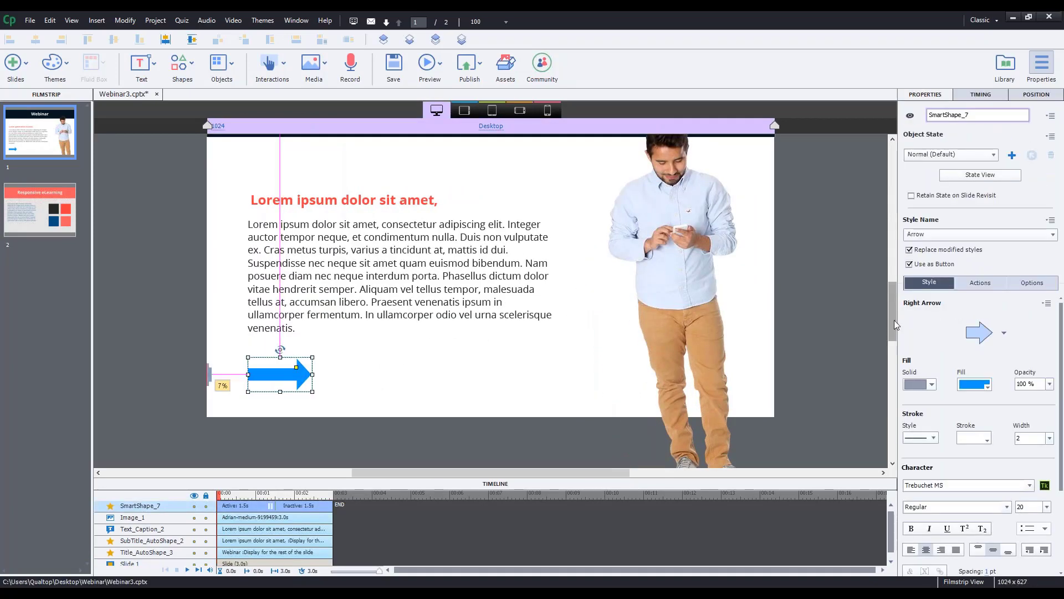
left_click(303, 410)
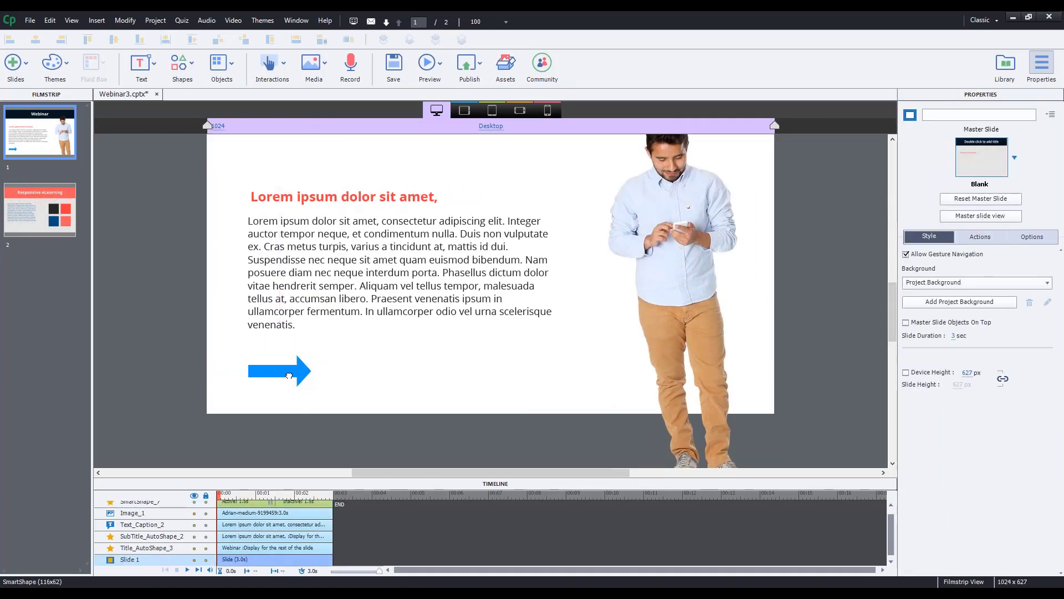
left_click(292, 383)
key("ctrl+Down")
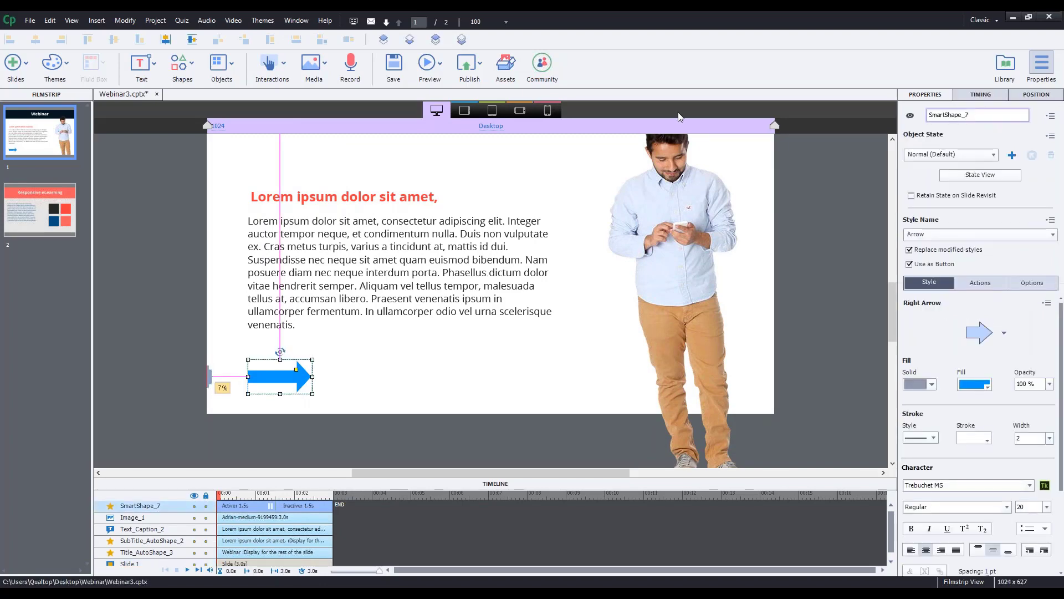
left_click(1036, 95)
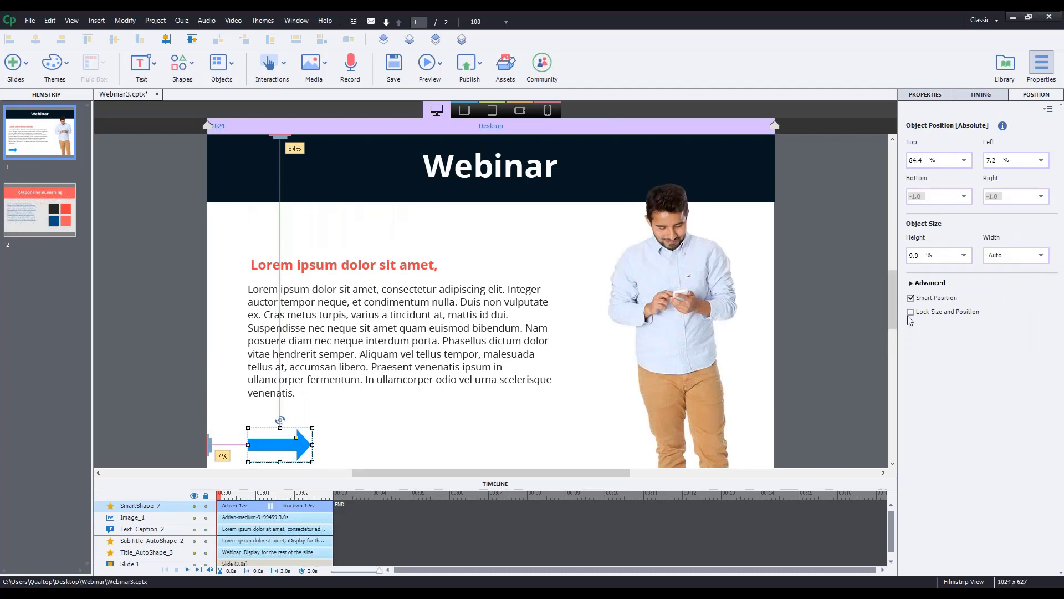
- Check the lowered arrow against the body text in the Custom Tablet, Tablet Portrait and Custom Mobile views
left_click_drag(895, 311, 898, 323)
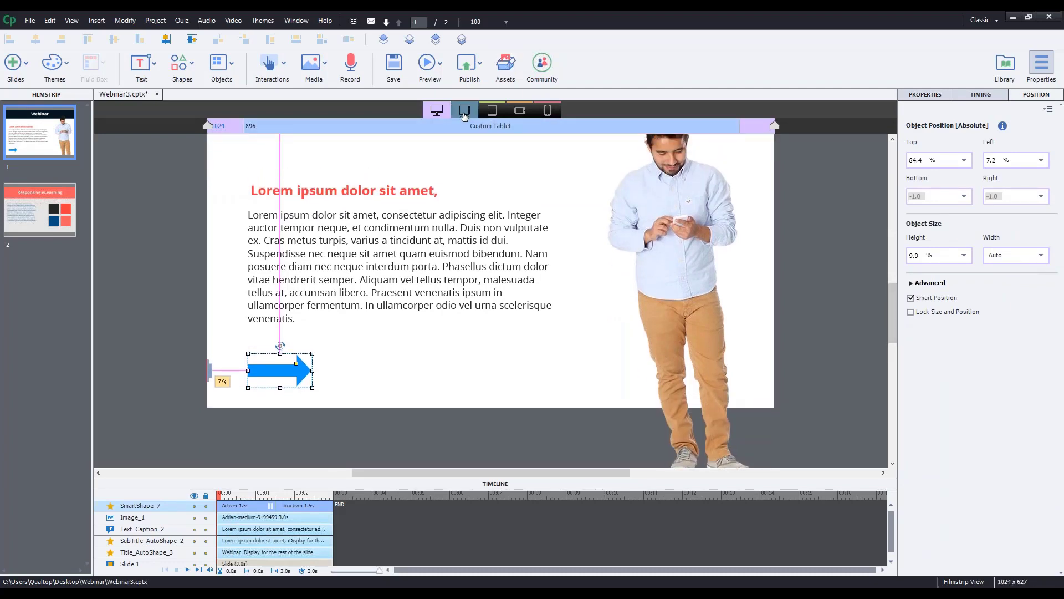
left_click(464, 111)
left_click(492, 111)
left_click(521, 112)
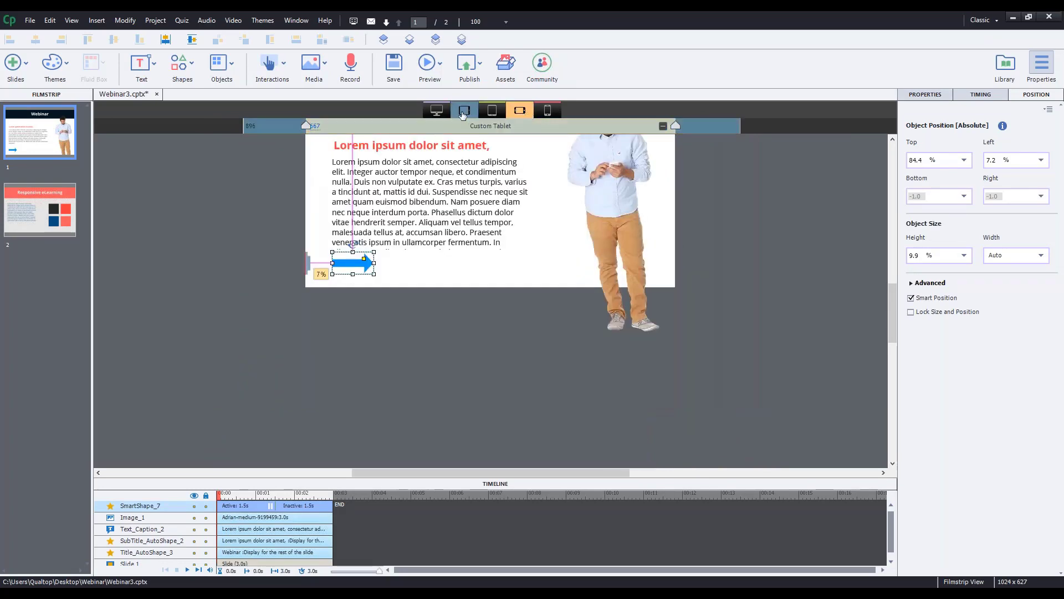
left_click(437, 111)
left_click(492, 111)
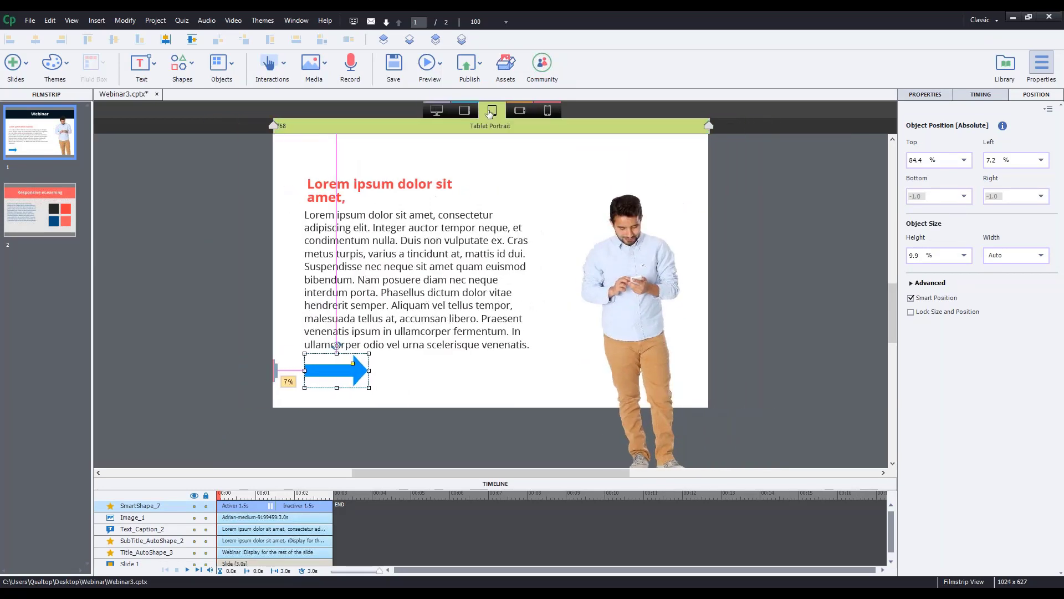
left_click(520, 111)
- Set the body text caption's font size to 12 in the Custom Mobile view
left_click(462, 234)
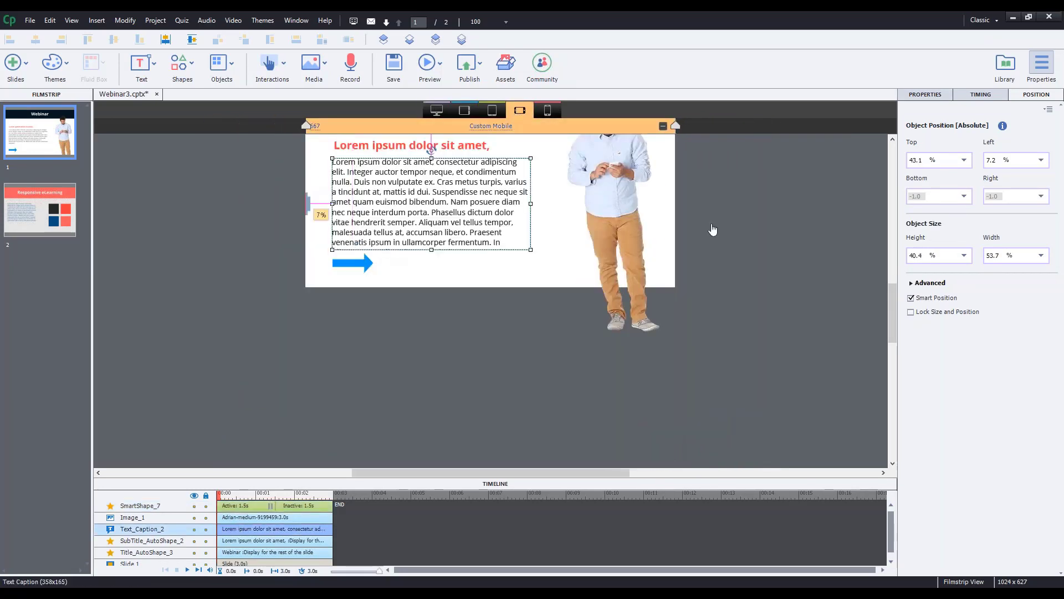
left_click(1047, 370)
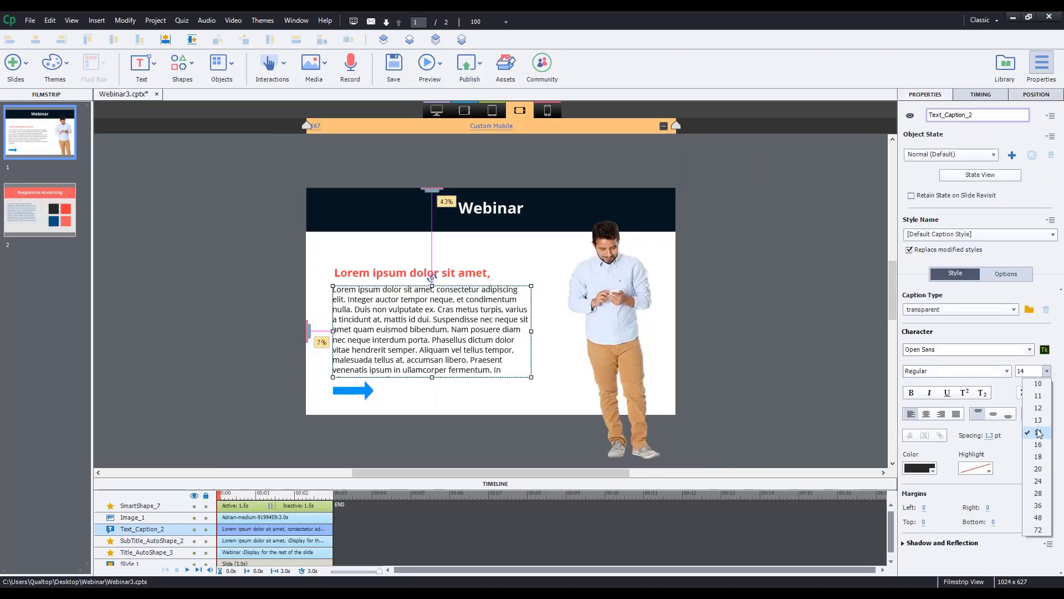
left_click(1035, 417)
left_click(1050, 220)
left_click(1043, 245)
- Review the body text layout and the arrow button's properties in the Desktop view
left_click(437, 110)
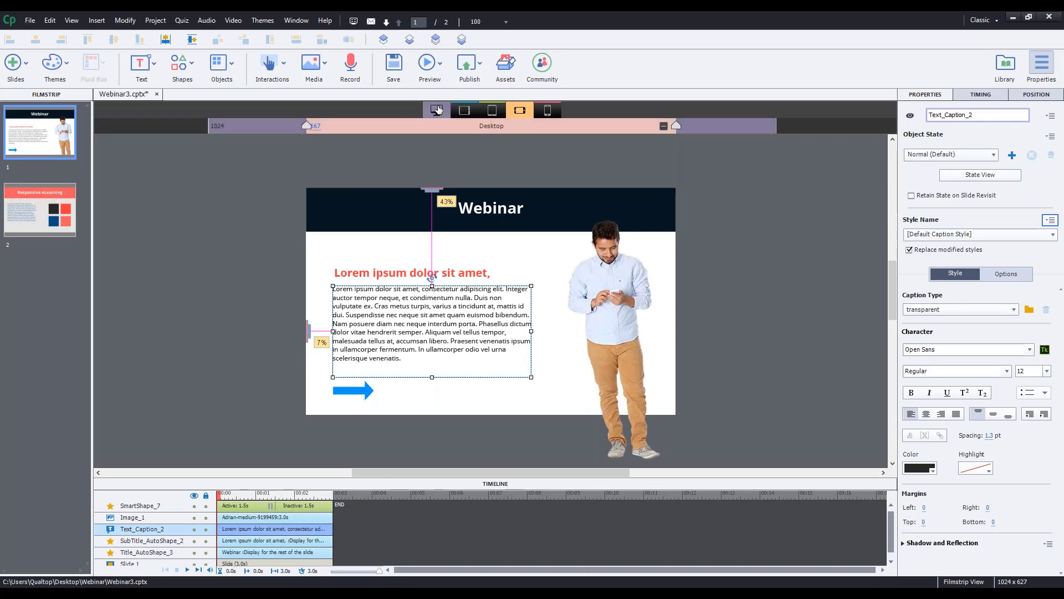
scroll(700, 309, "down", 5)
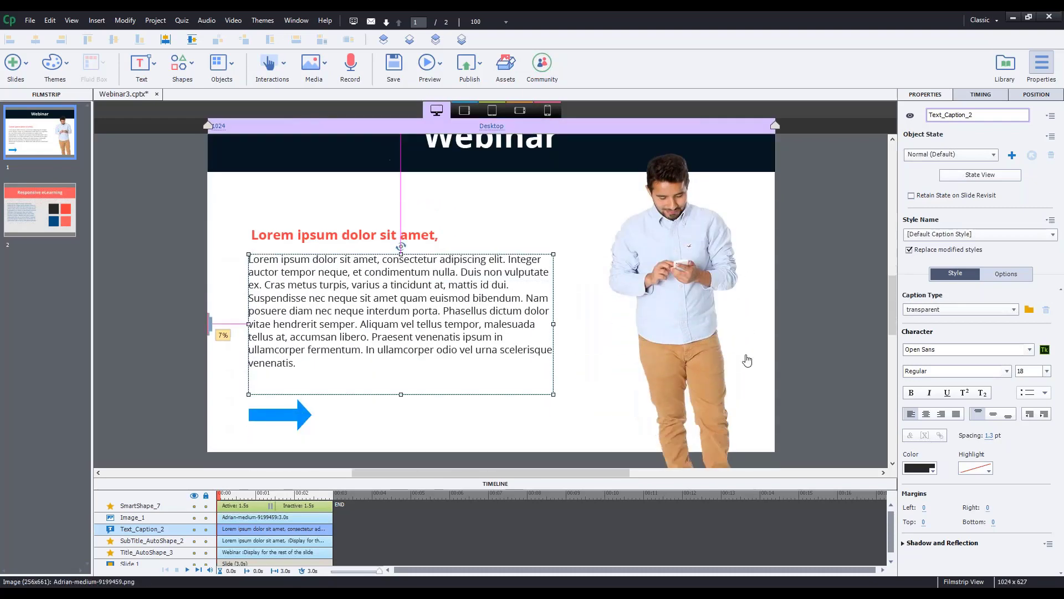
left_click(277, 386)
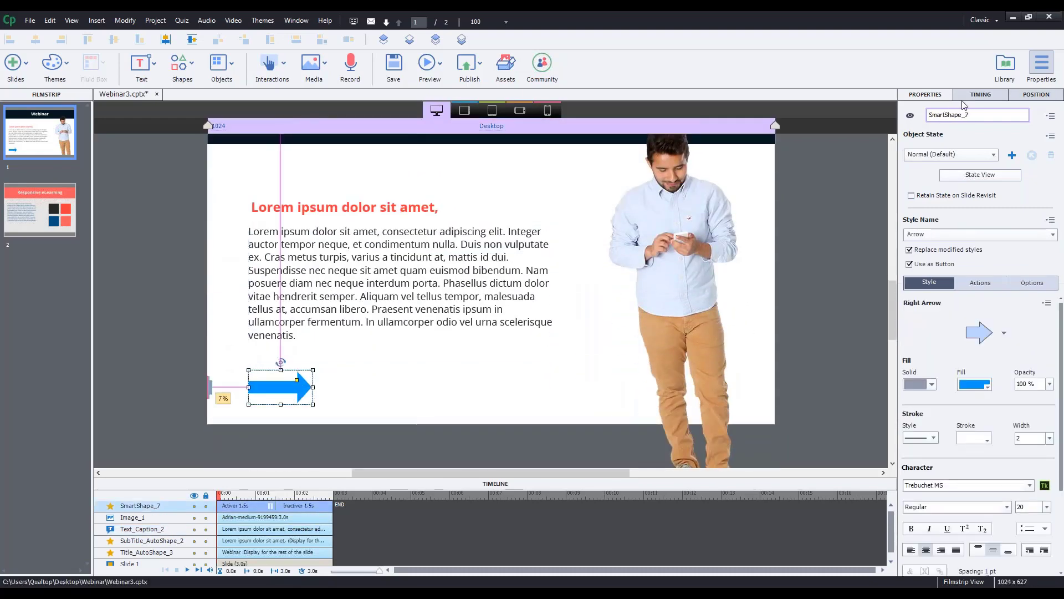
left_click(966, 97)
left_click(933, 95)
scroll(386, 413, "down", 1)
left_click(387, 413)
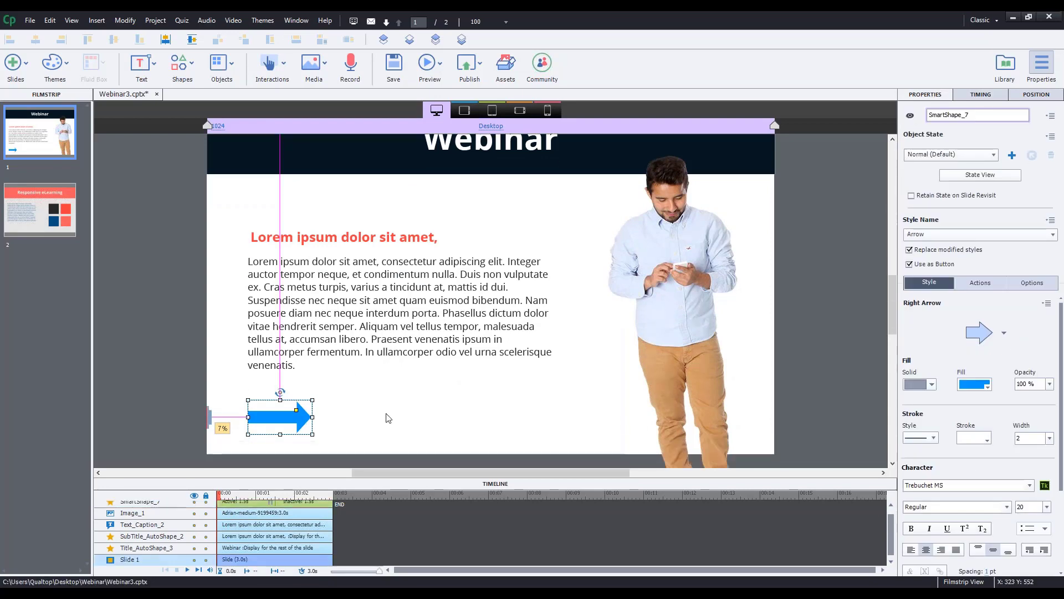
- Turn off the playback control in the project's skin settings and close the Skin Editor
left_click(270, 23)
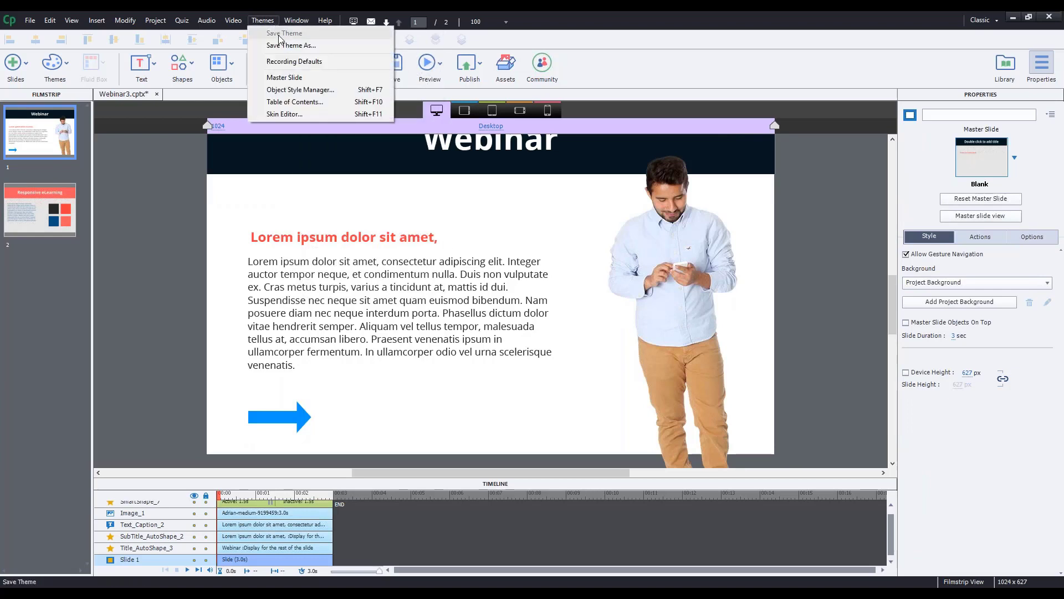
left_click(294, 113)
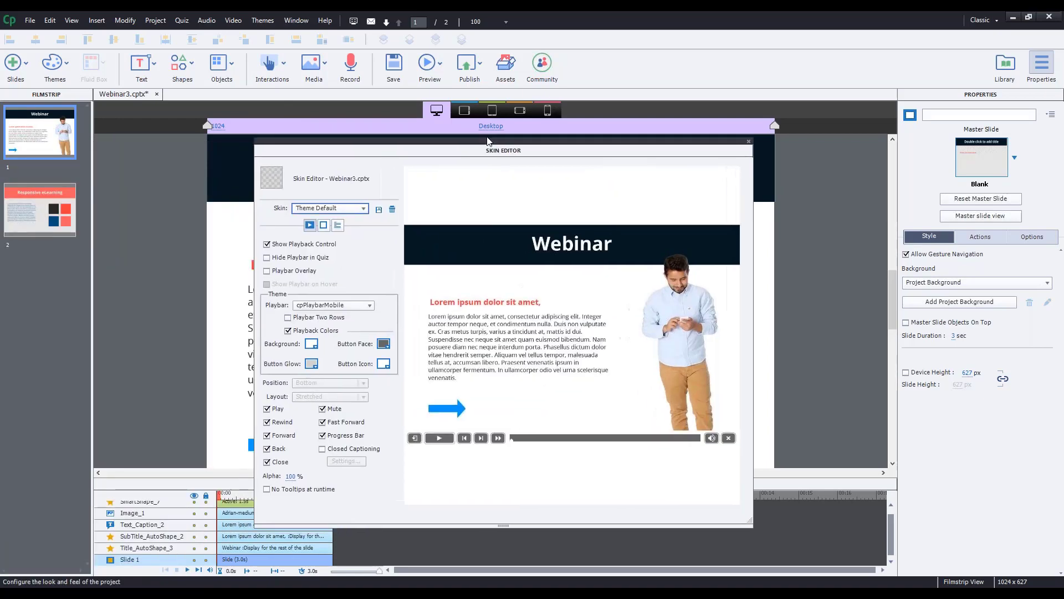
left_click_drag(503, 131, 520, 126)
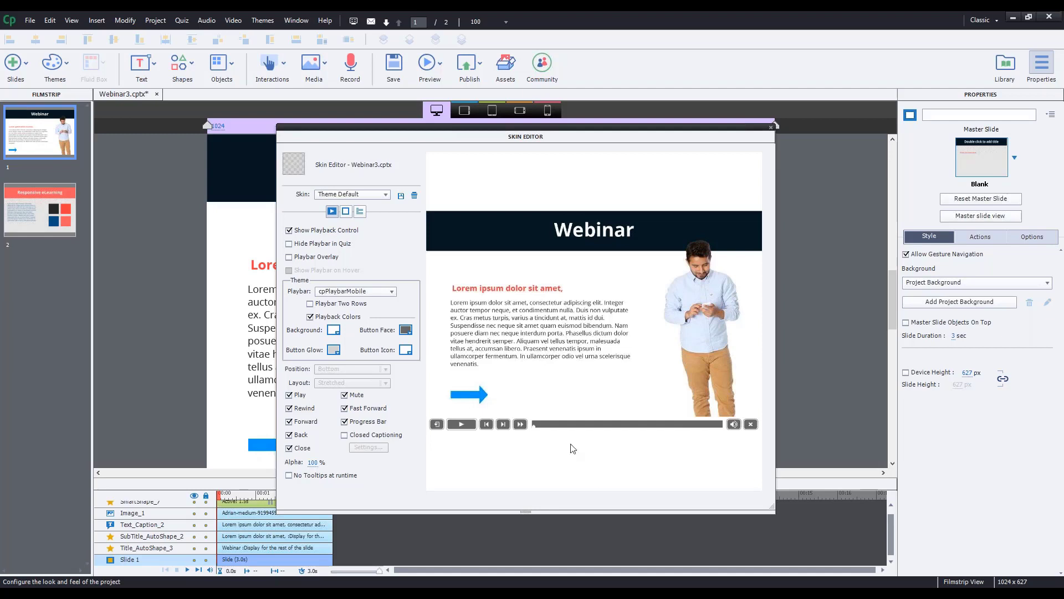
left_click(288, 230)
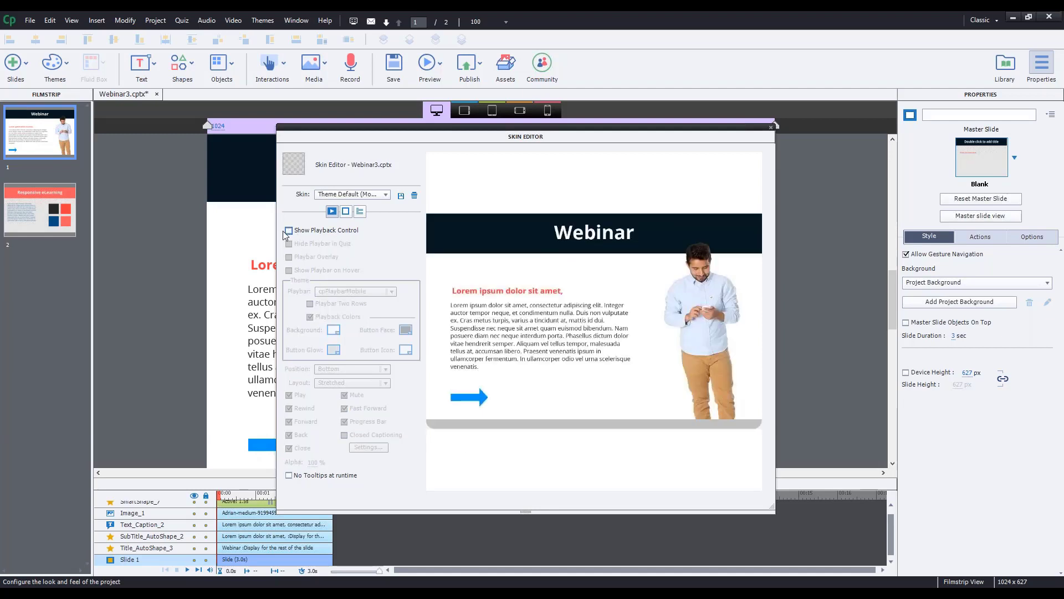
left_click(772, 129)
scroll(304, 444, "up", 3)
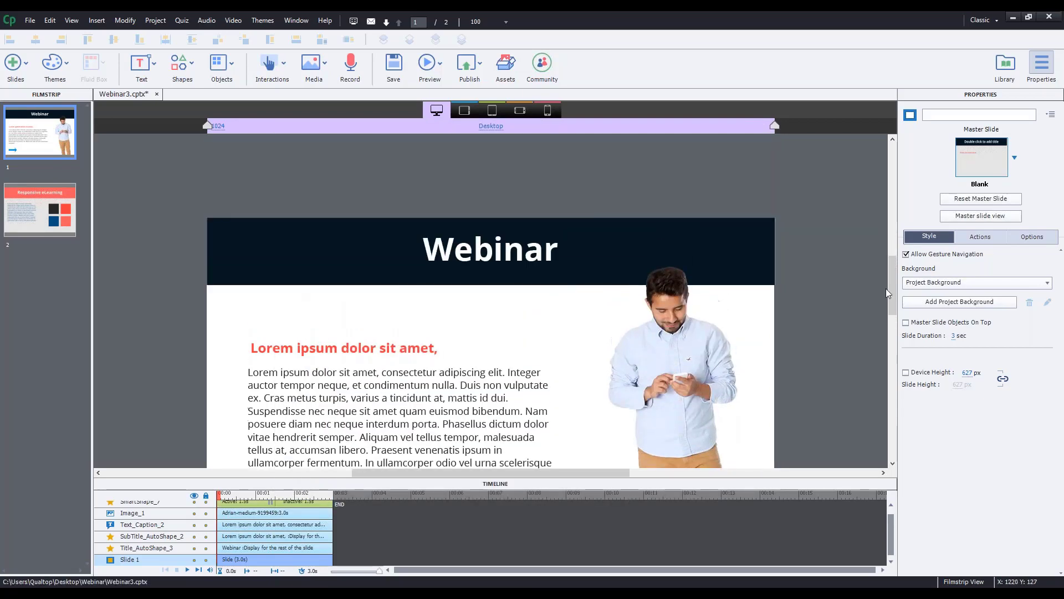
- Inspect the arrow button's placement in the Tablet Portrait, Custom Mobile and Desktop views
left_click_drag(893, 299, 896, 333)
left_click(298, 309)
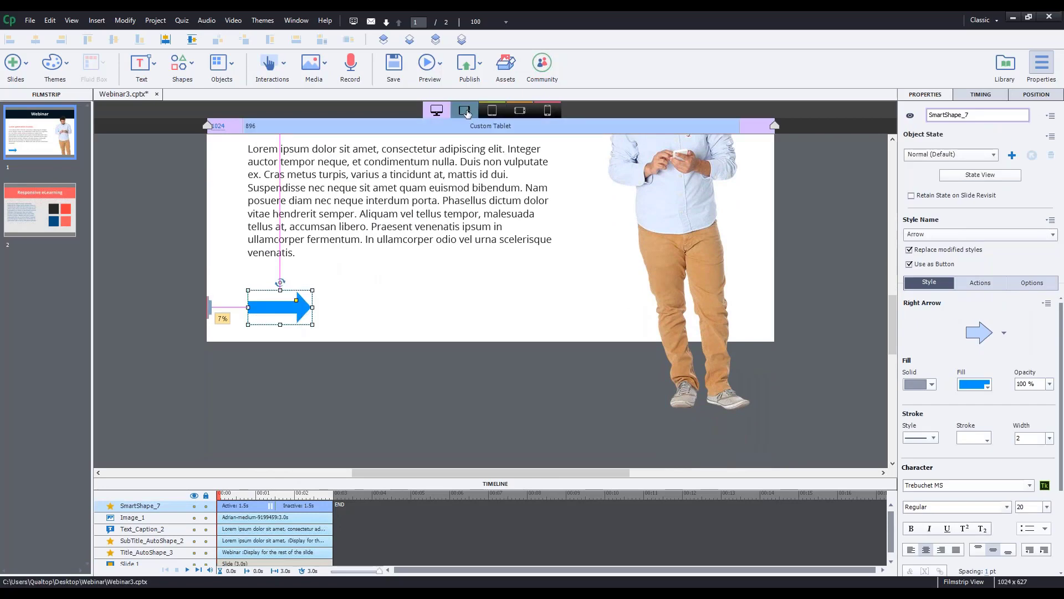
left_click(485, 112)
left_click(519, 110)
left_click(436, 111)
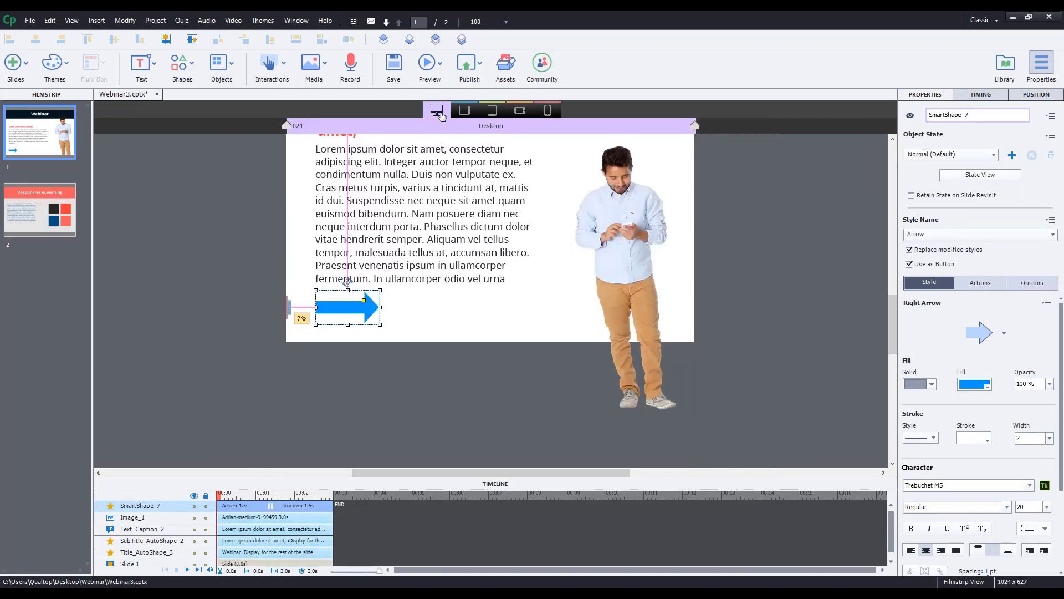
left_click(373, 313)
- Set the arrow button on slide 1 to display for the rest of the project
left_click(308, 314)
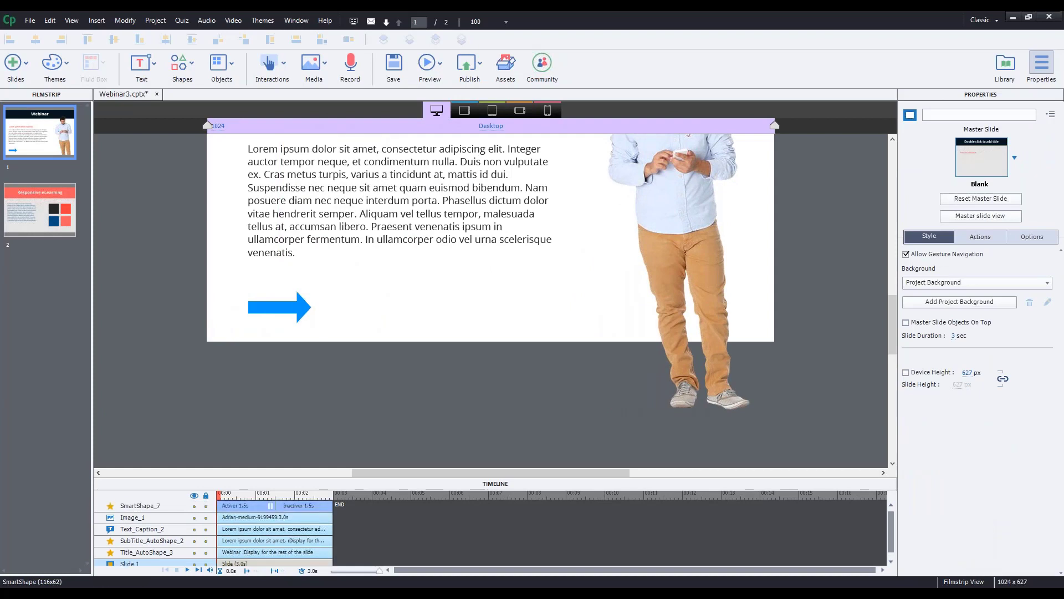
scroll(892, 341, "up", 1)
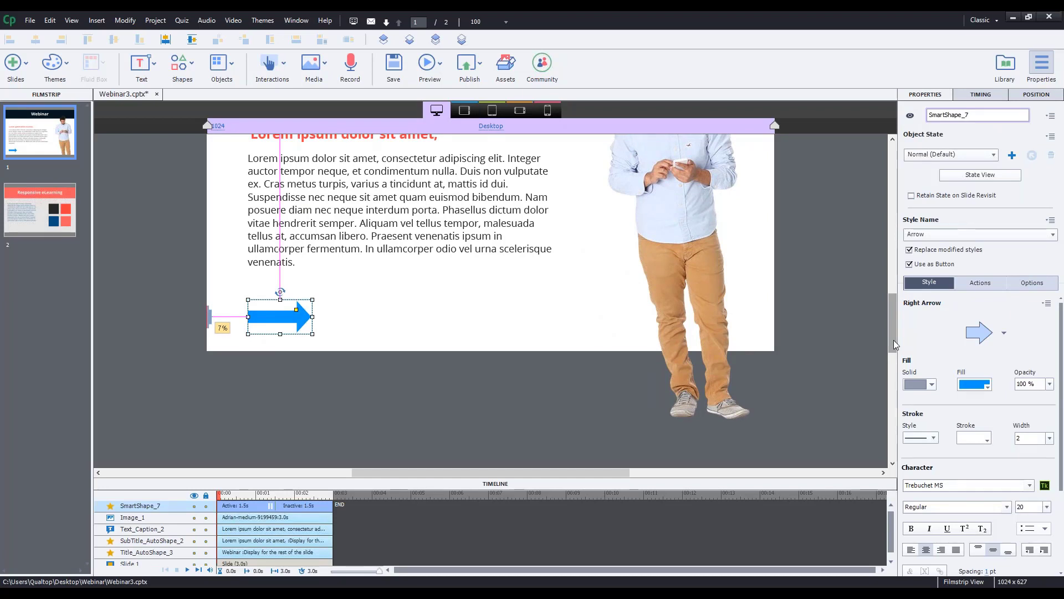
left_click(979, 94)
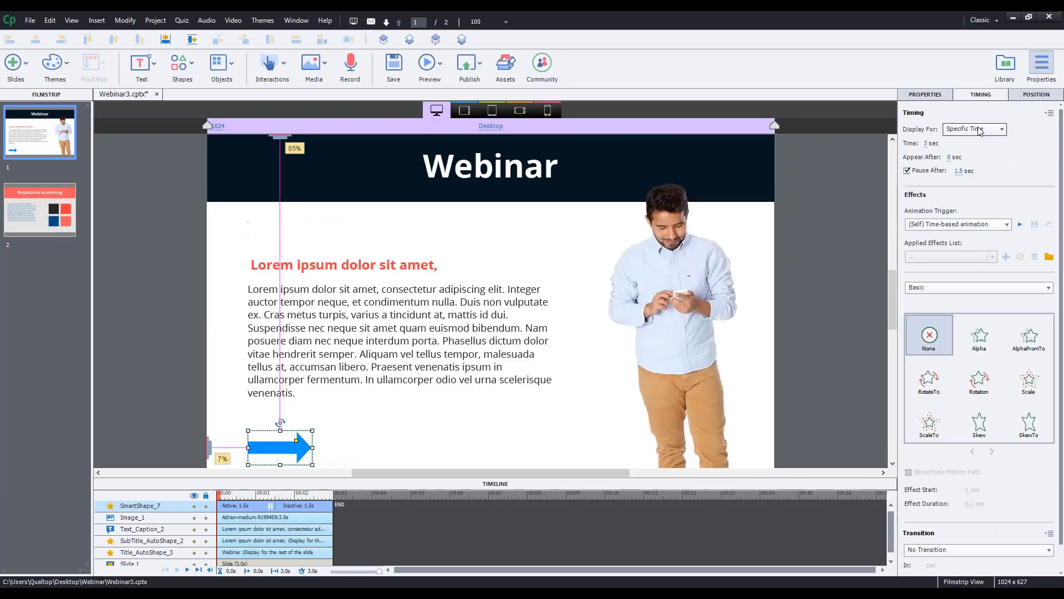
left_click_drag(893, 294, 891, 311)
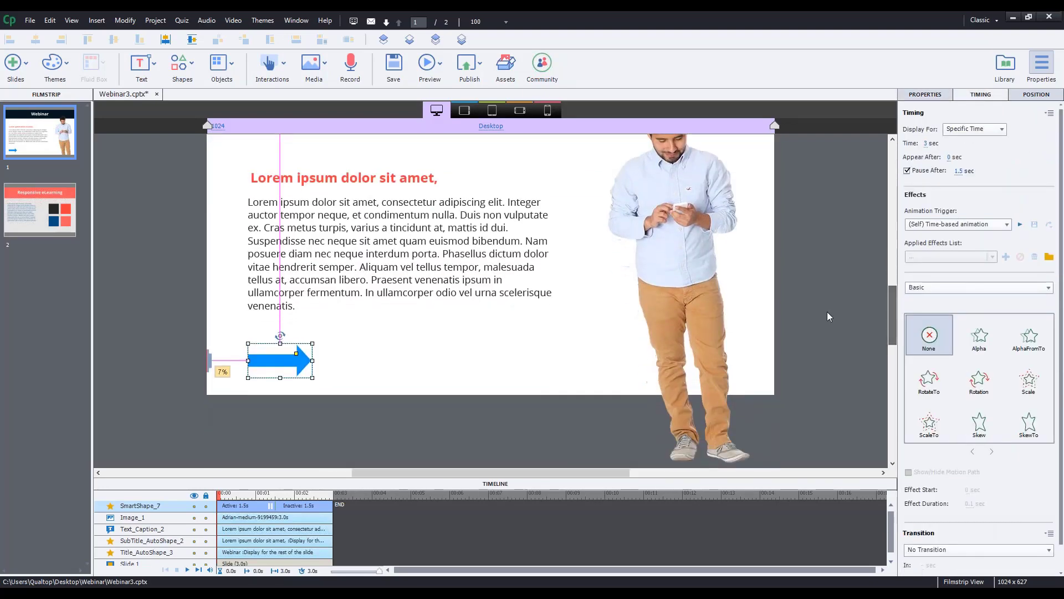
left_click(976, 129)
left_click(981, 166)
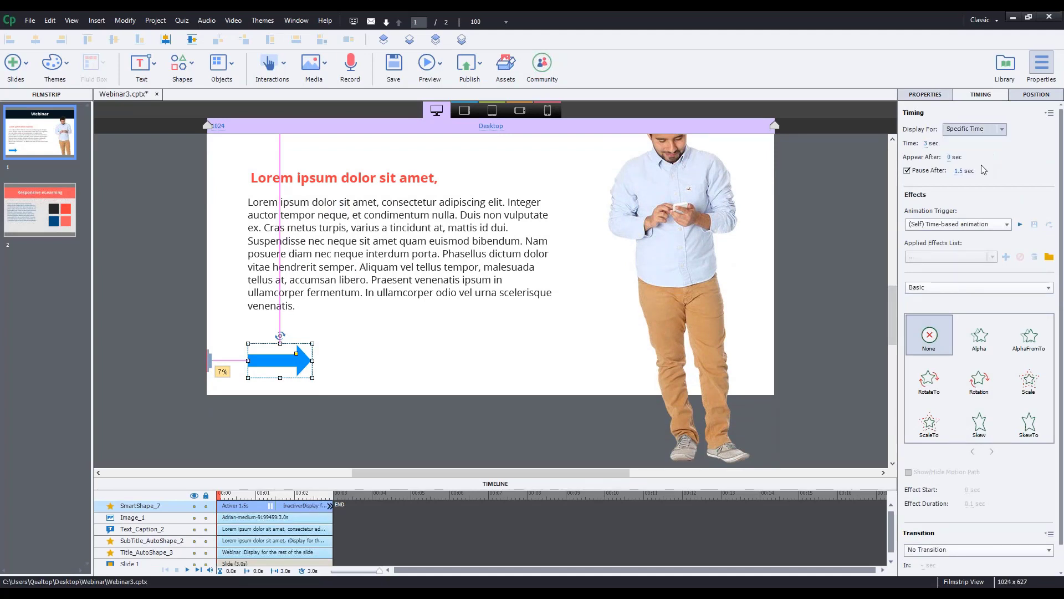
- Review the arrow button's timing settings and examine how the arrow sits against the text on slide 2
left_click(30, 138)
left_click(265, 349)
left_click(57, 212)
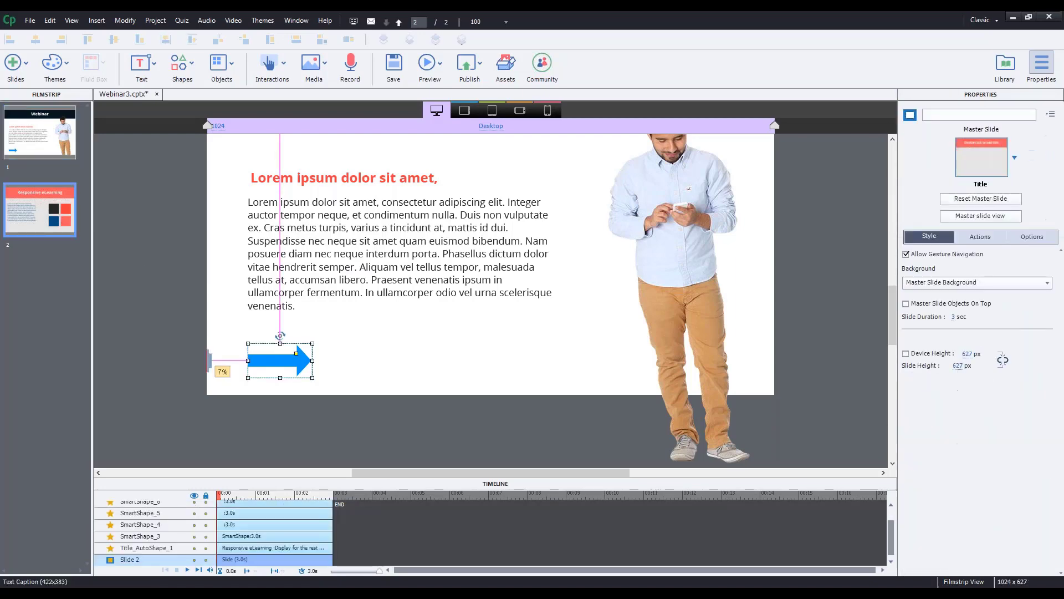
left_click(59, 145)
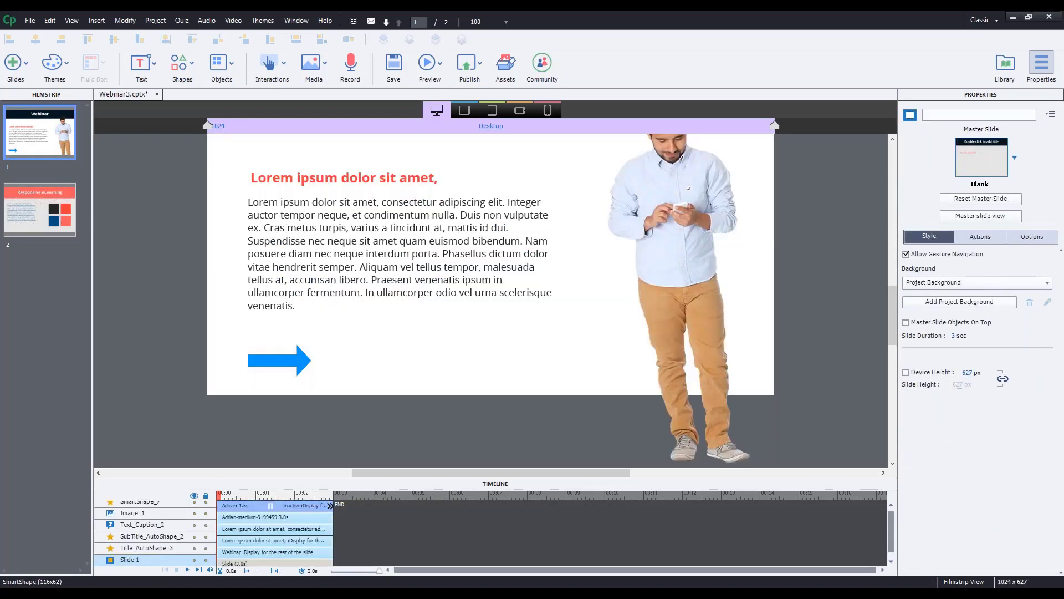
left_click(972, 96)
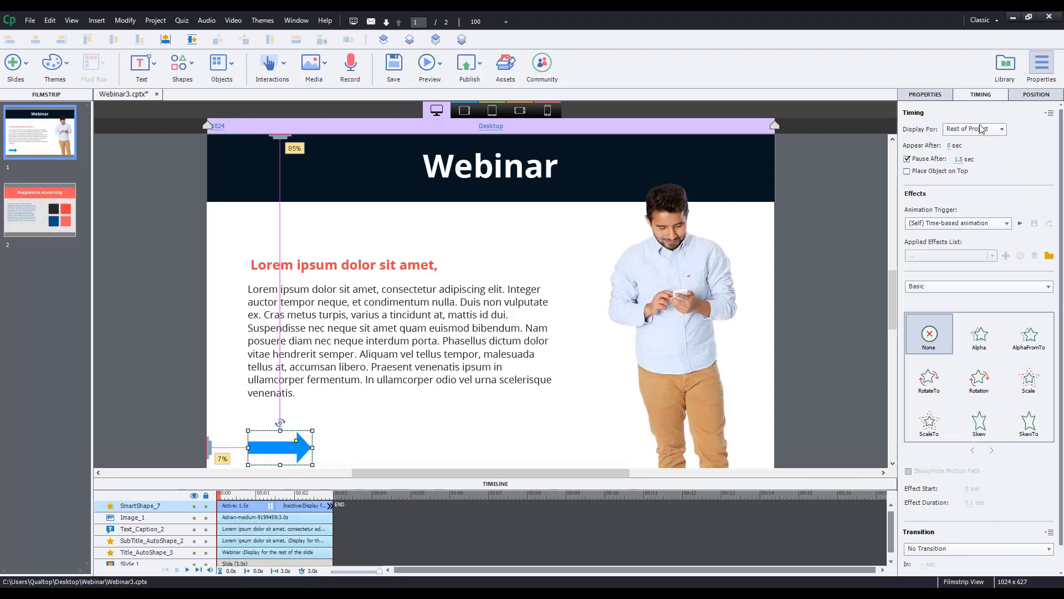
scroll(890, 314, "down", 2)
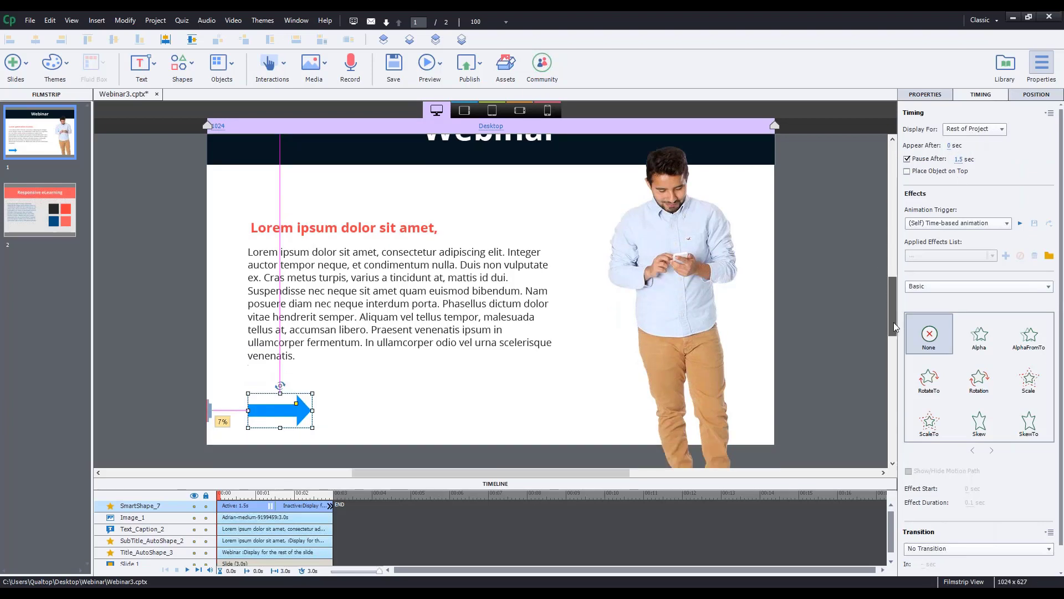
left_click(66, 212)
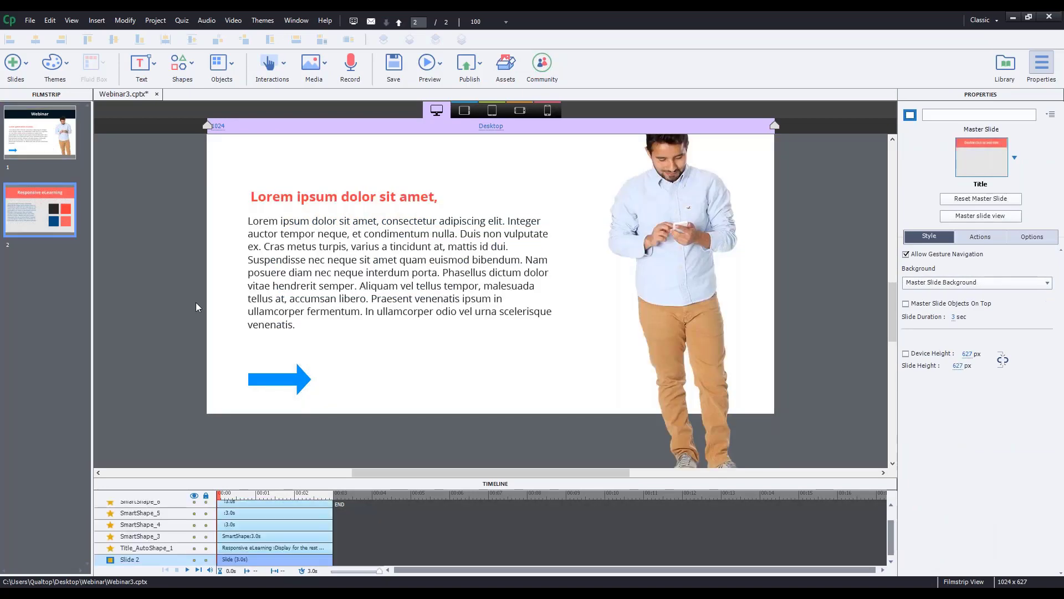
left_click(299, 385)
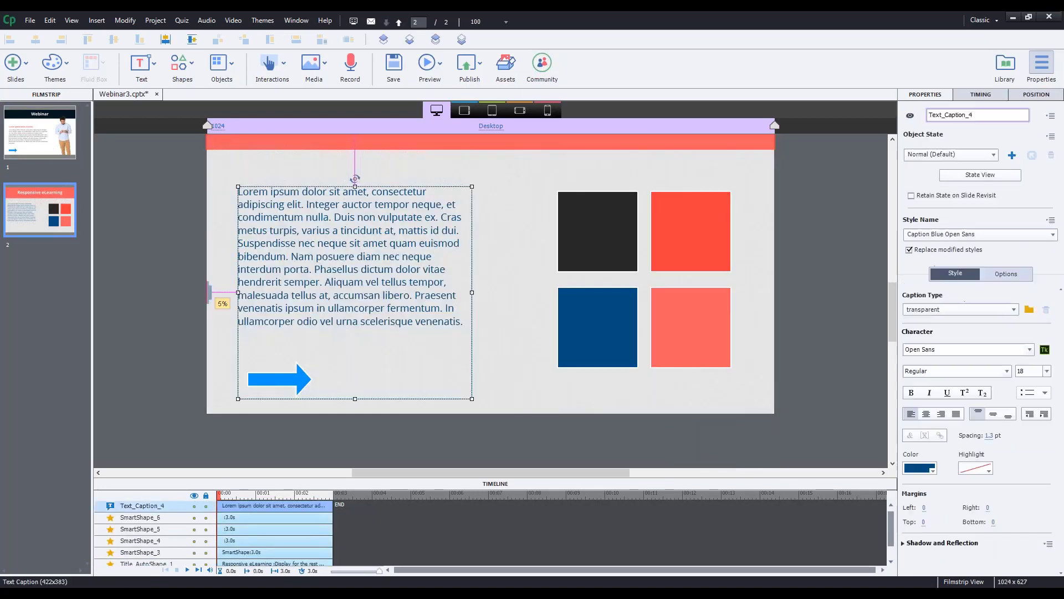
left_click(10, 137)
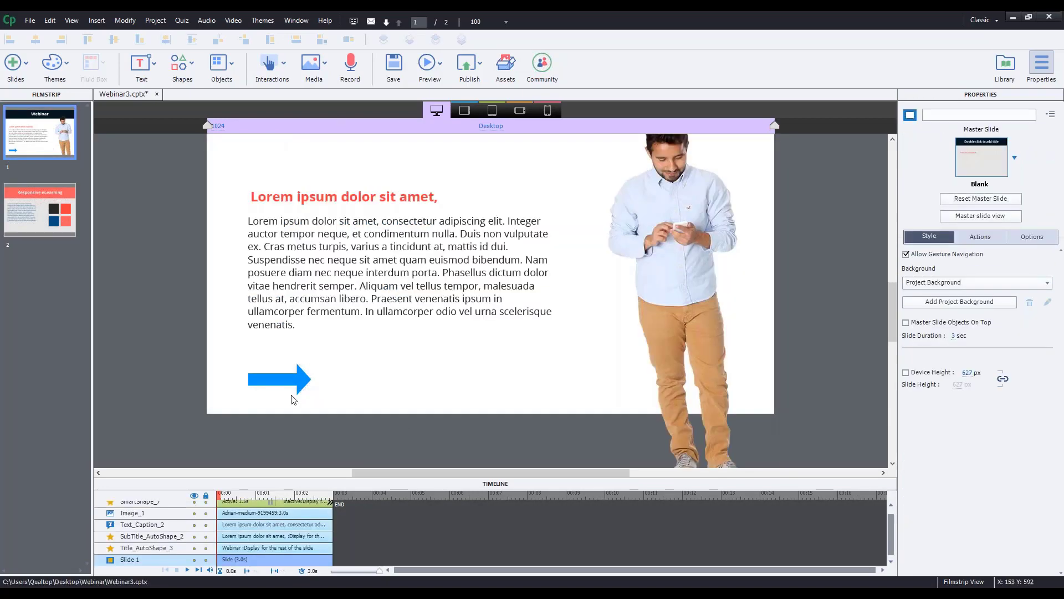
- Compare the arrow button on slide 1 across the Desktop, Custom Tablet and Custom Mobile views
left_click(289, 378)
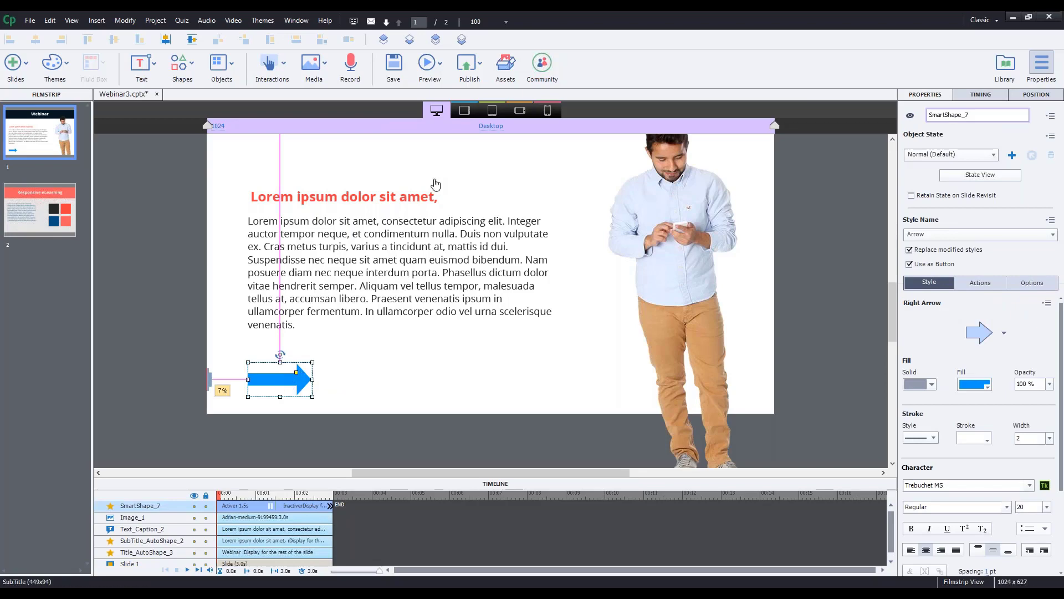
left_click(463, 111)
left_click(432, 113)
left_click(464, 113)
left_click(437, 113)
left_click(437, 112)
left_click(519, 112)
left_click(437, 112)
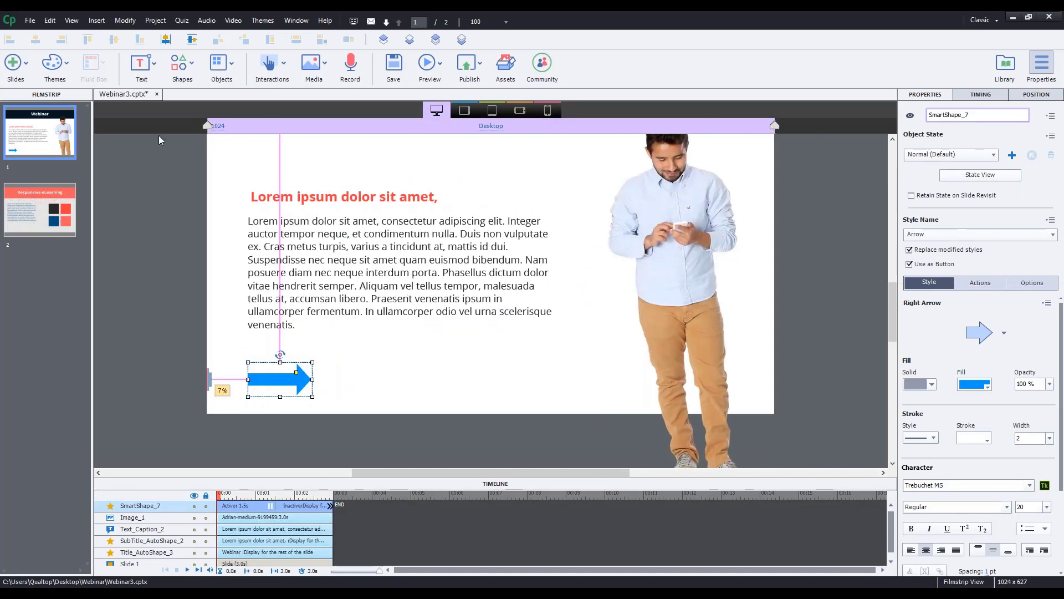
- Publish Webinar3 for devices as HTML5 to the Desktop\Webinar folder and dismiss the offer to view the output
left_click(469, 68)
left_click(482, 94)
left_click(608, 428)
left_click(549, 343)
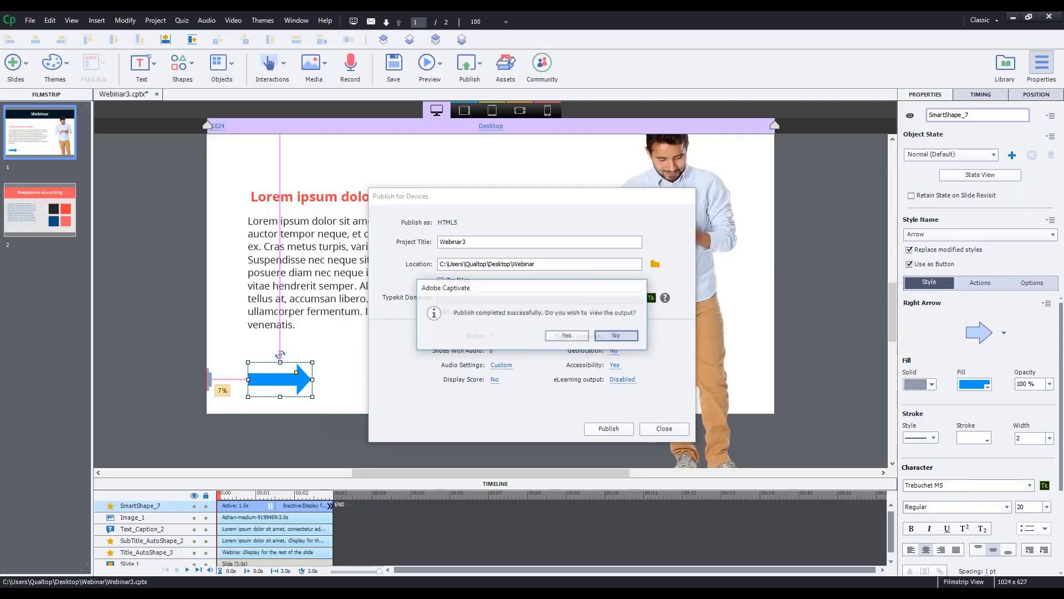
left_click(613, 336)
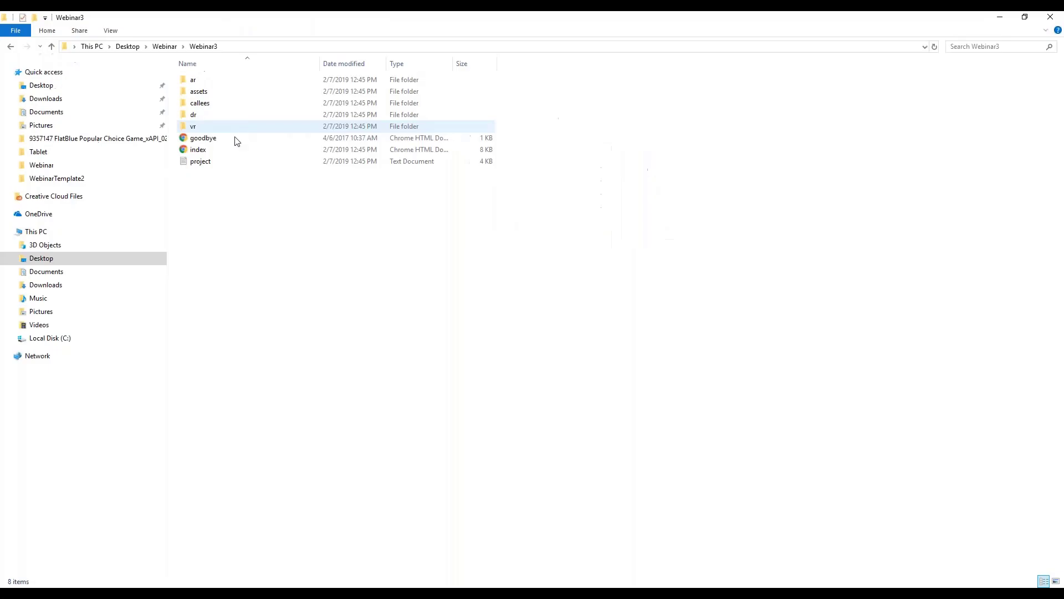
- Open the published index.html from the Webinar3 folder in the browser, examine the output in a smaller window, and close it
double_click(230, 150)
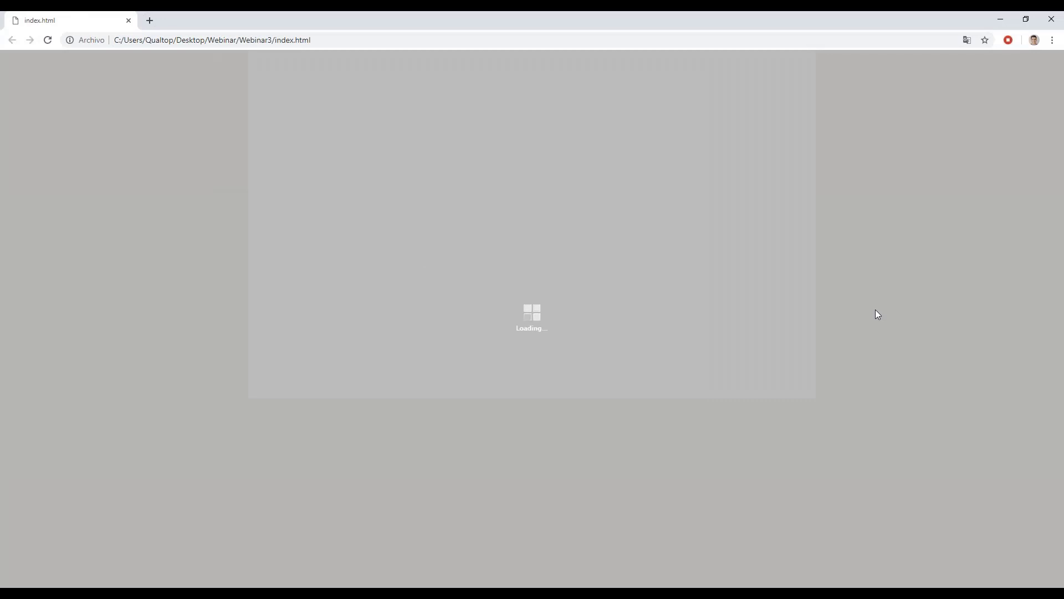
left_click_drag(518, 28, 599, 201)
left_click(901, 21)
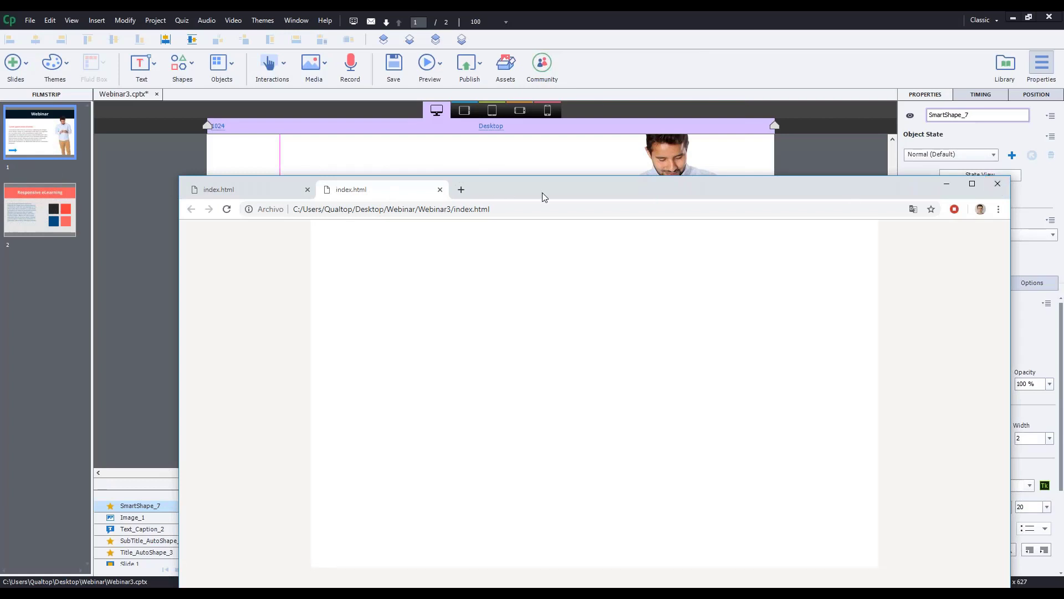
left_click_drag(541, 192, 531, 117)
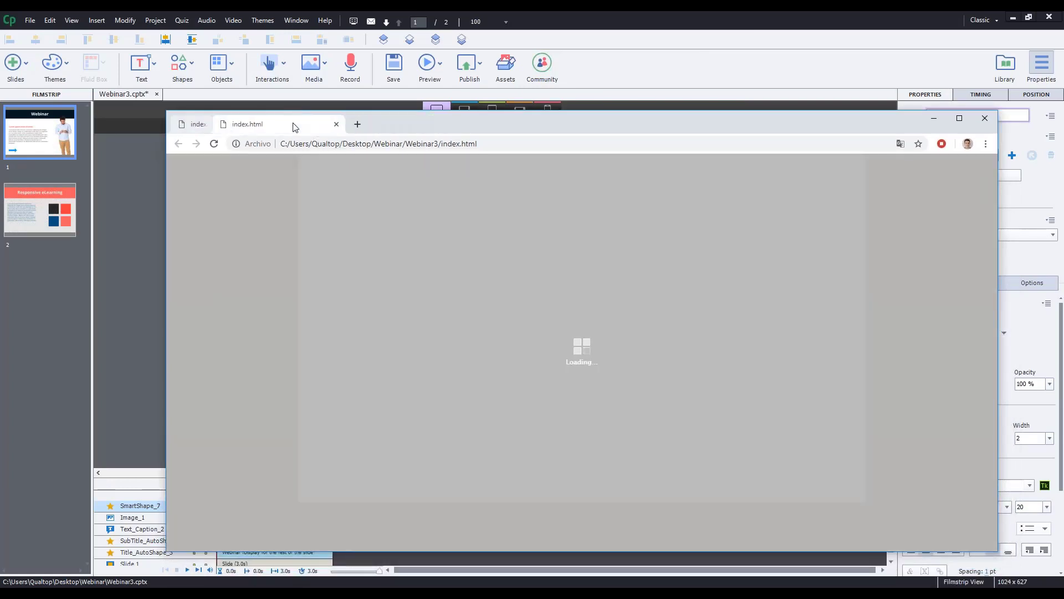
left_click_drag(424, 126, 323, 97)
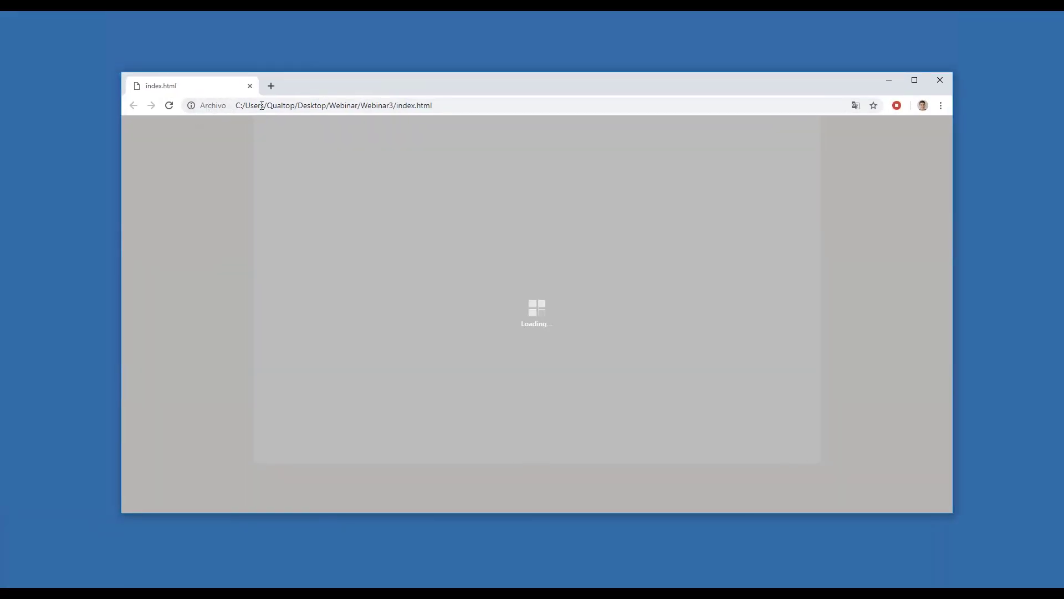
left_click(939, 79)
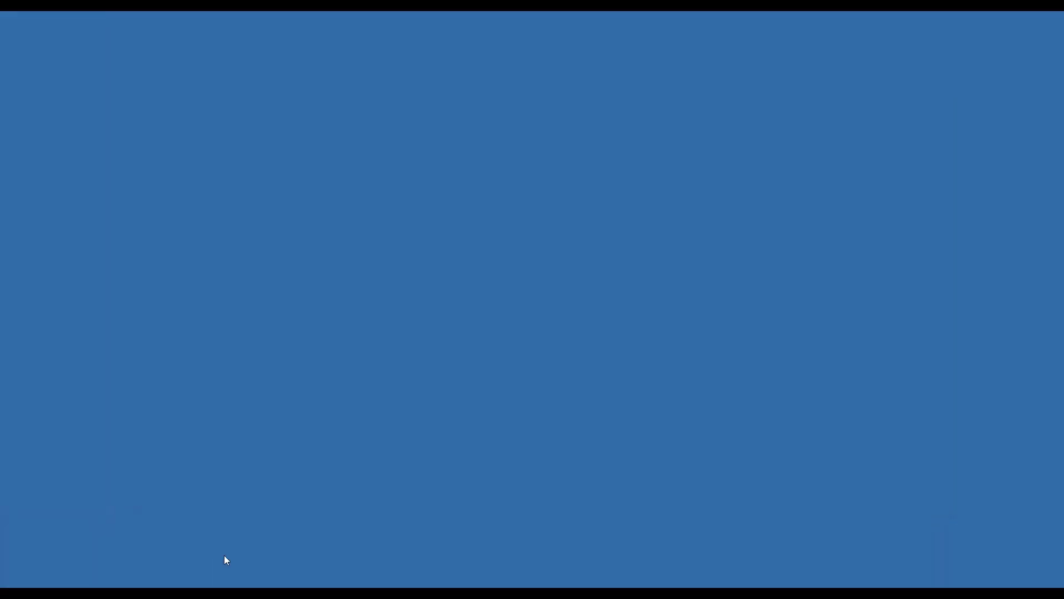
- Return to Captivate, republish Webinar3 for devices as HTML5 to the Desktop\Webinar folder, and choose to view the published output
mouse_move(230, 586)
left_click(263, 549)
left_click(473, 70)
left_click(491, 98)
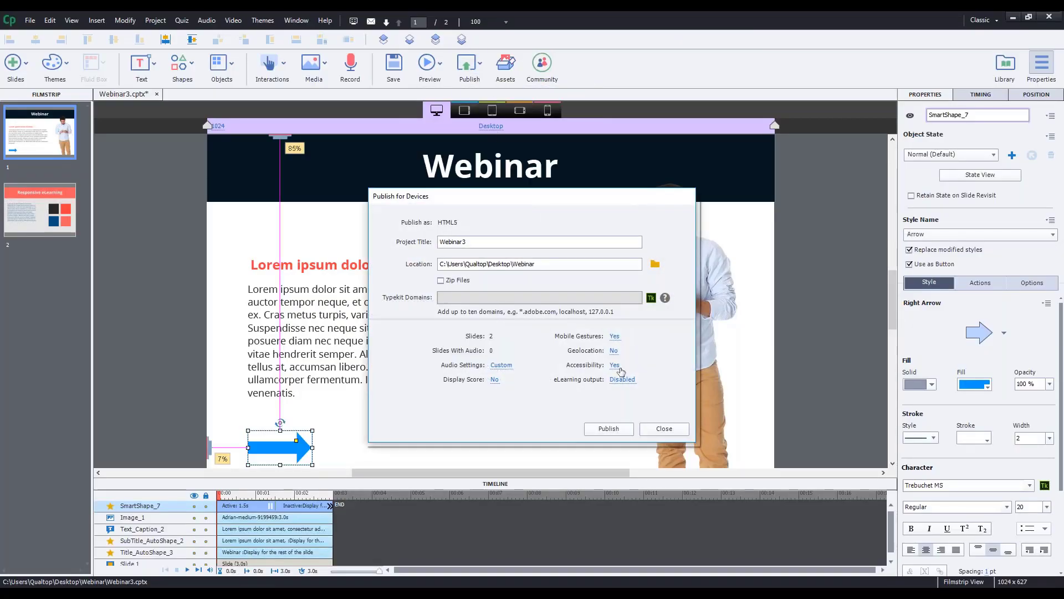
left_click(609, 429)
left_click(540, 339)
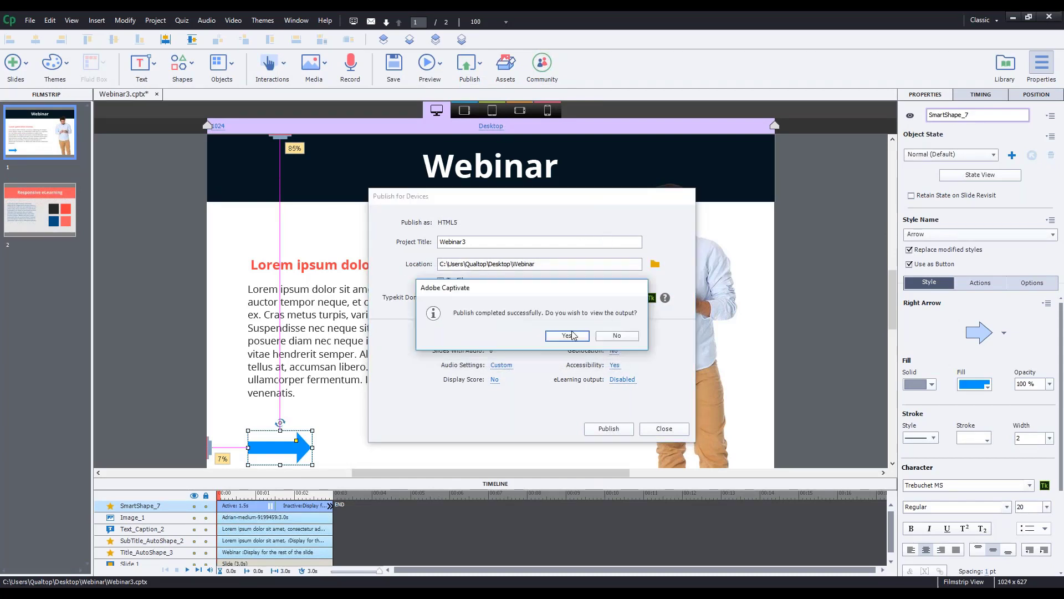
left_click(567, 336)
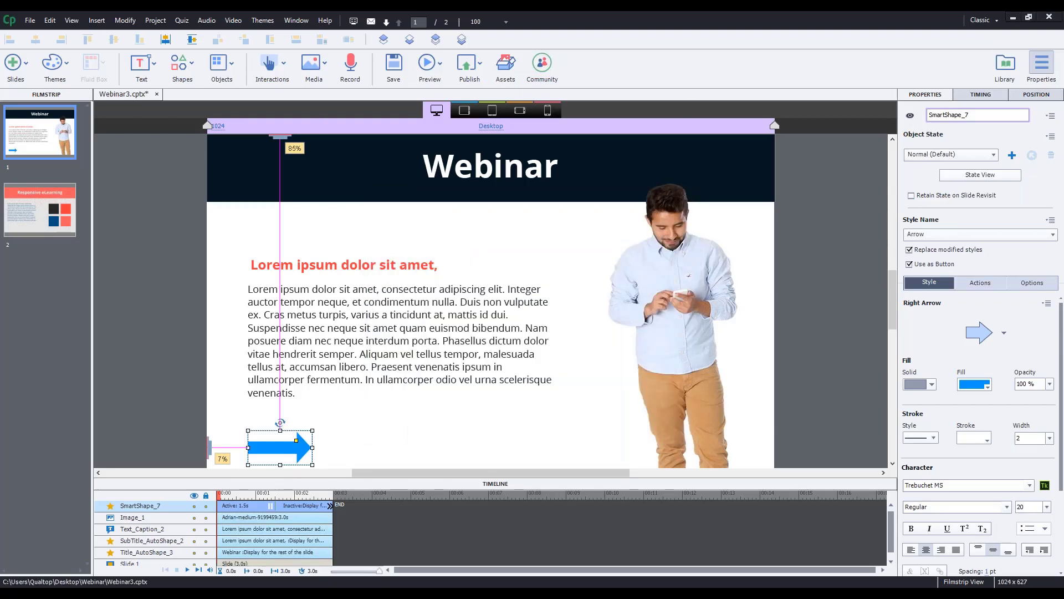